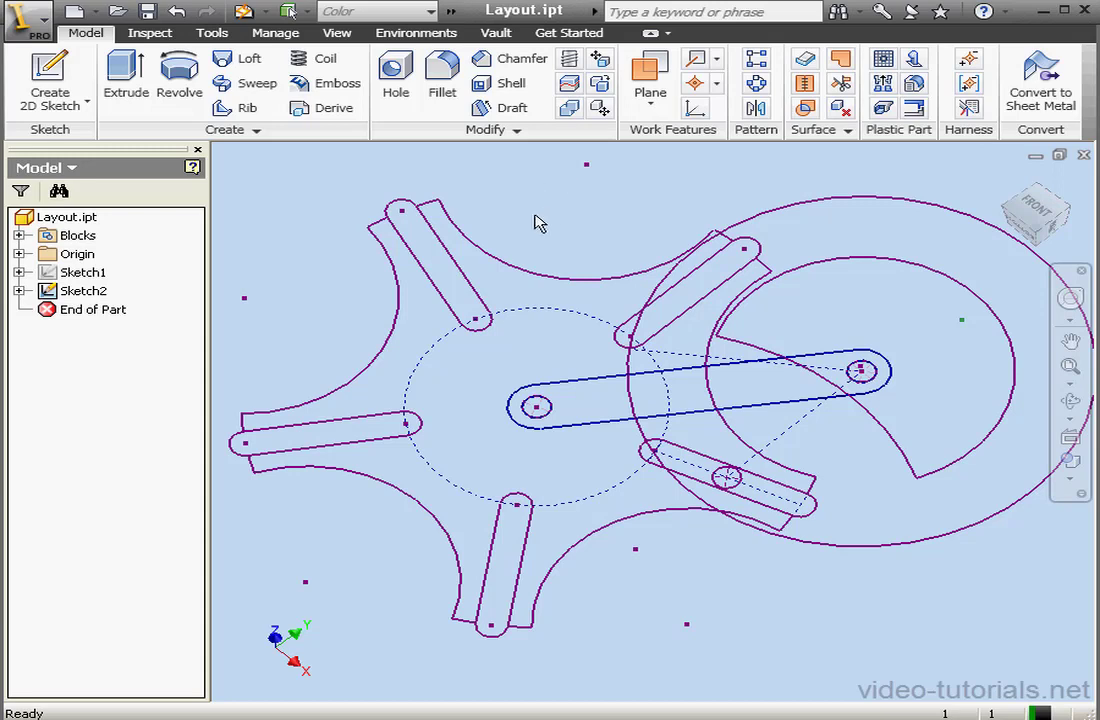
- Turn on the visibility of Sketch1 and delete that sketch from the layout part
right_click(80, 272)
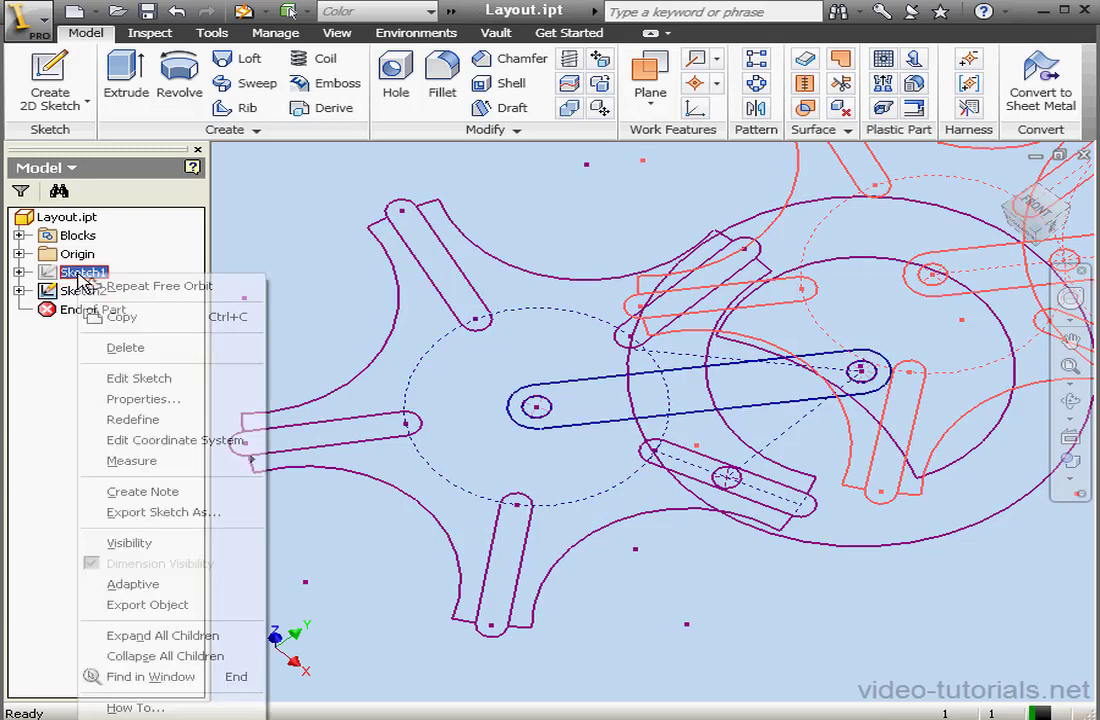
click(129, 543)
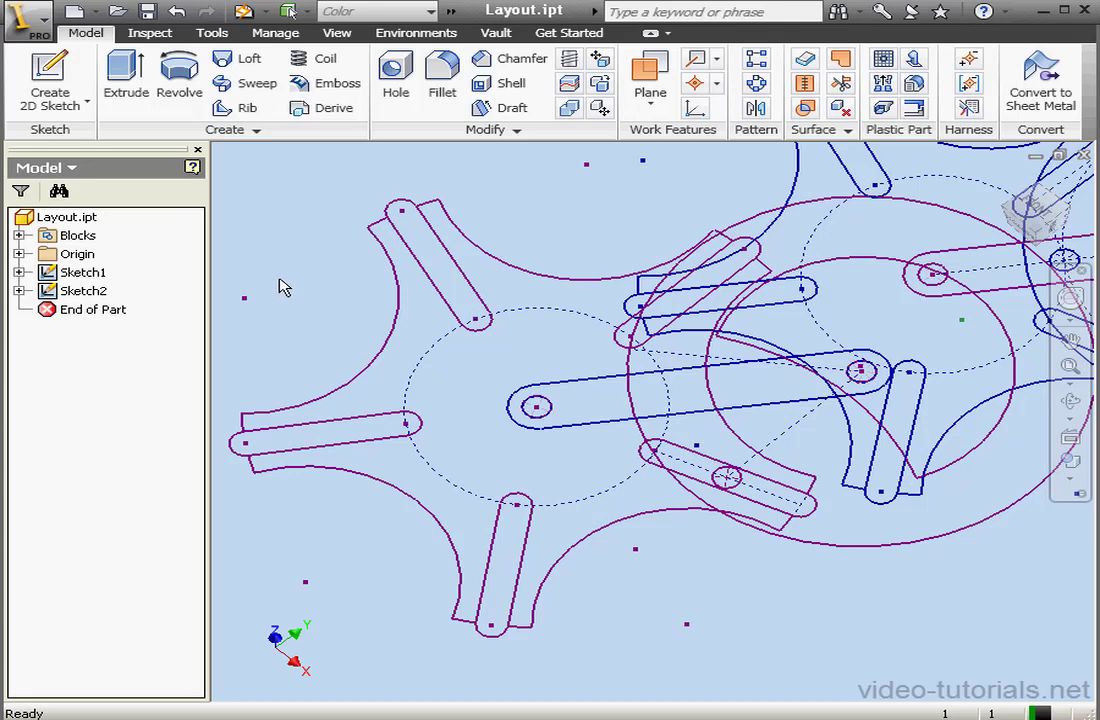
right_click(95, 272)
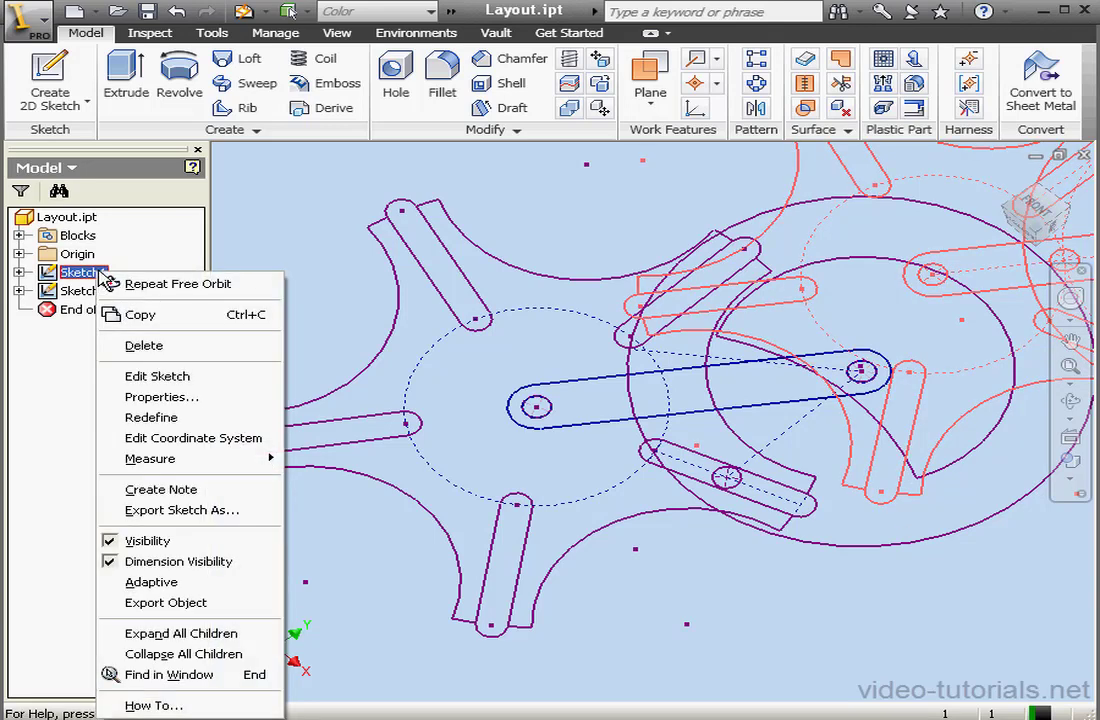
click(143, 346)
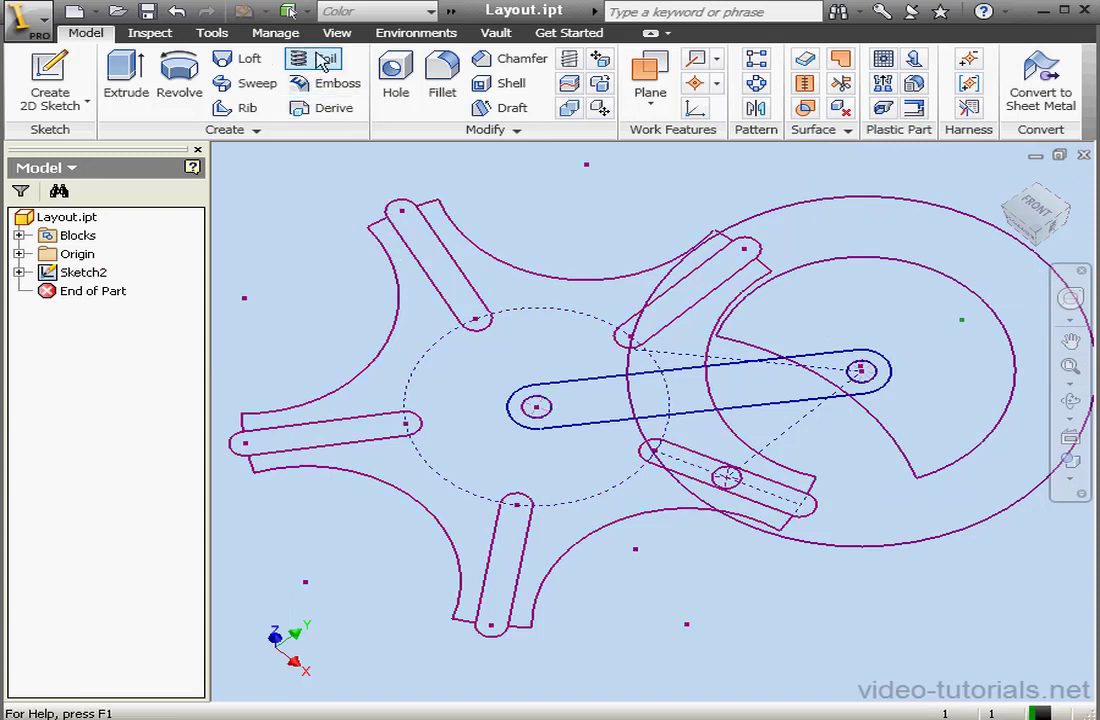
- Start Make Components and set the target assembly template to the metric Standard (mm).iam
click(275, 33)
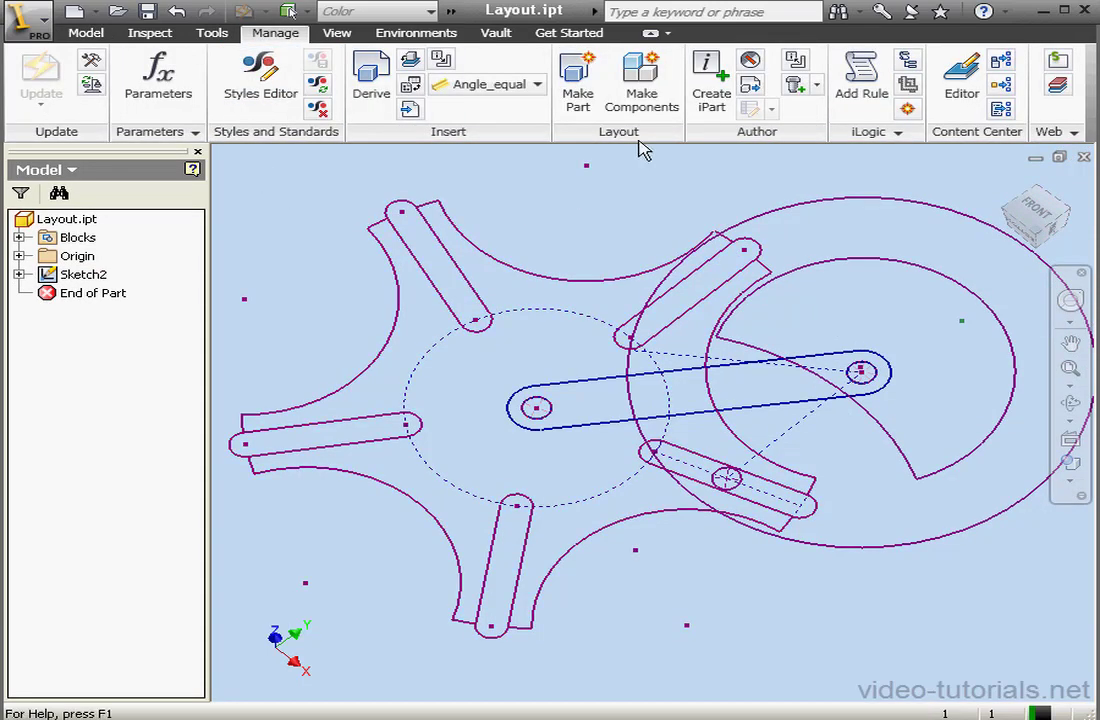
click(645, 90)
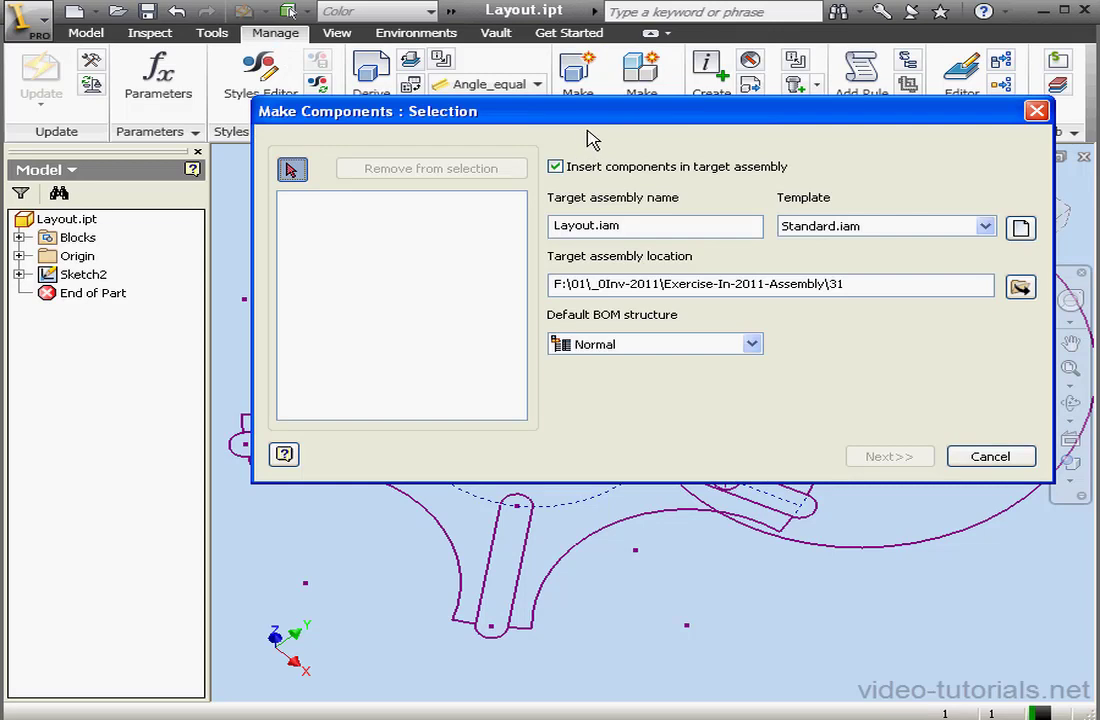
drag(592, 138, 449, 128)
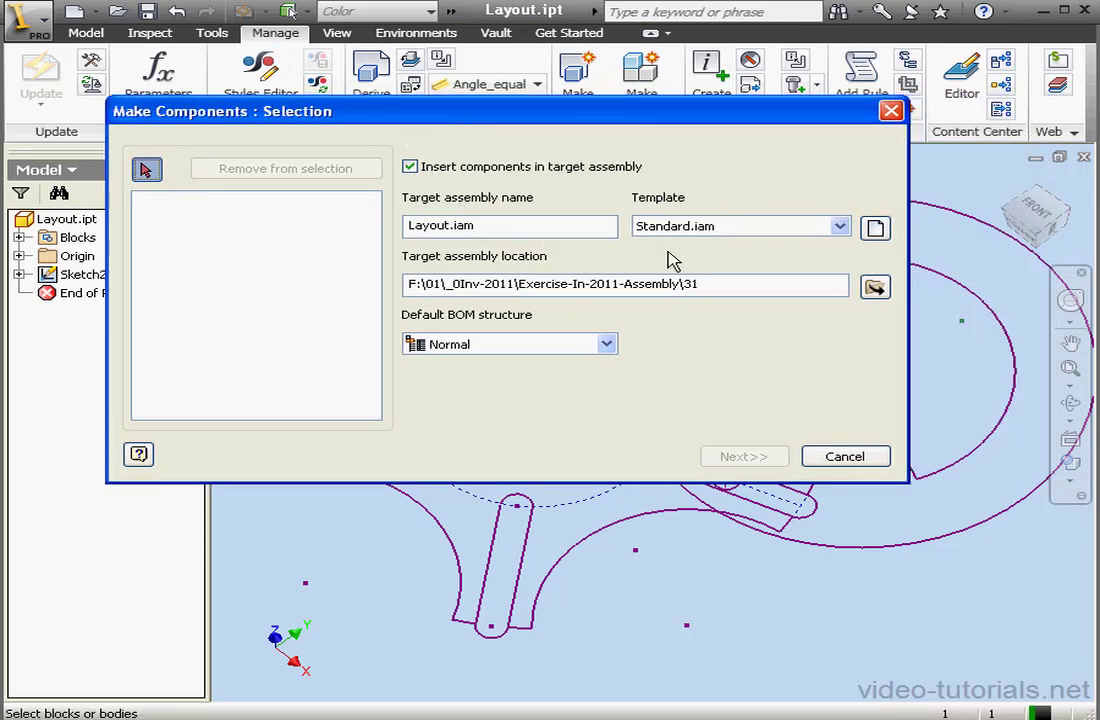
click(875, 228)
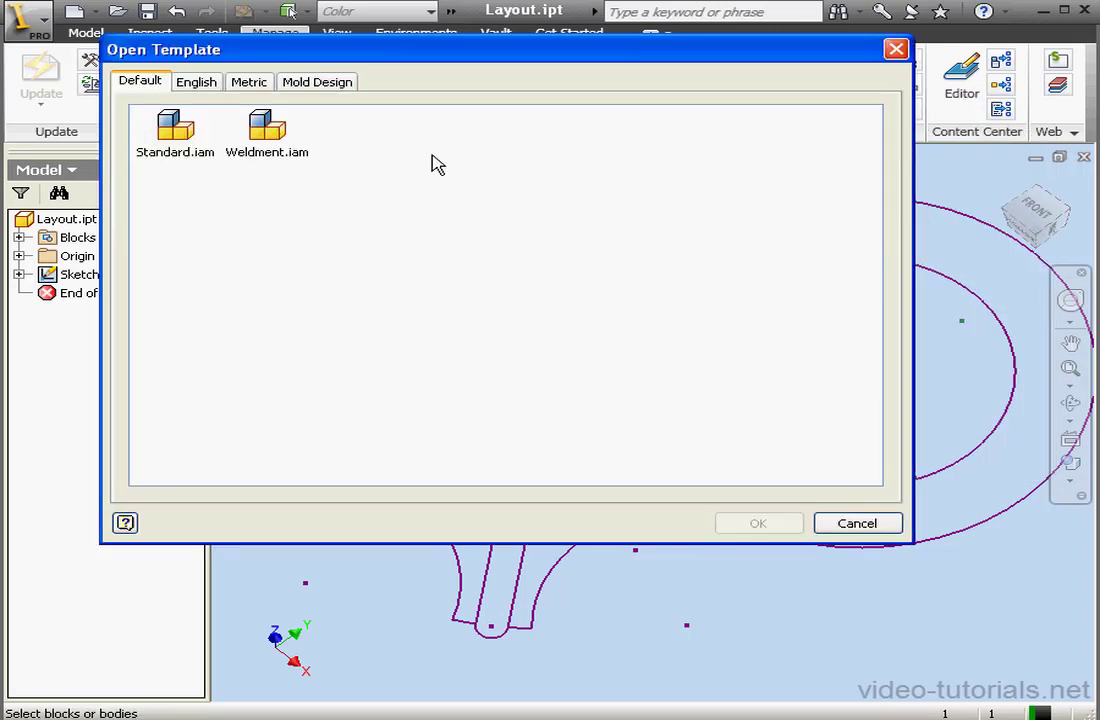
click(232, 80)
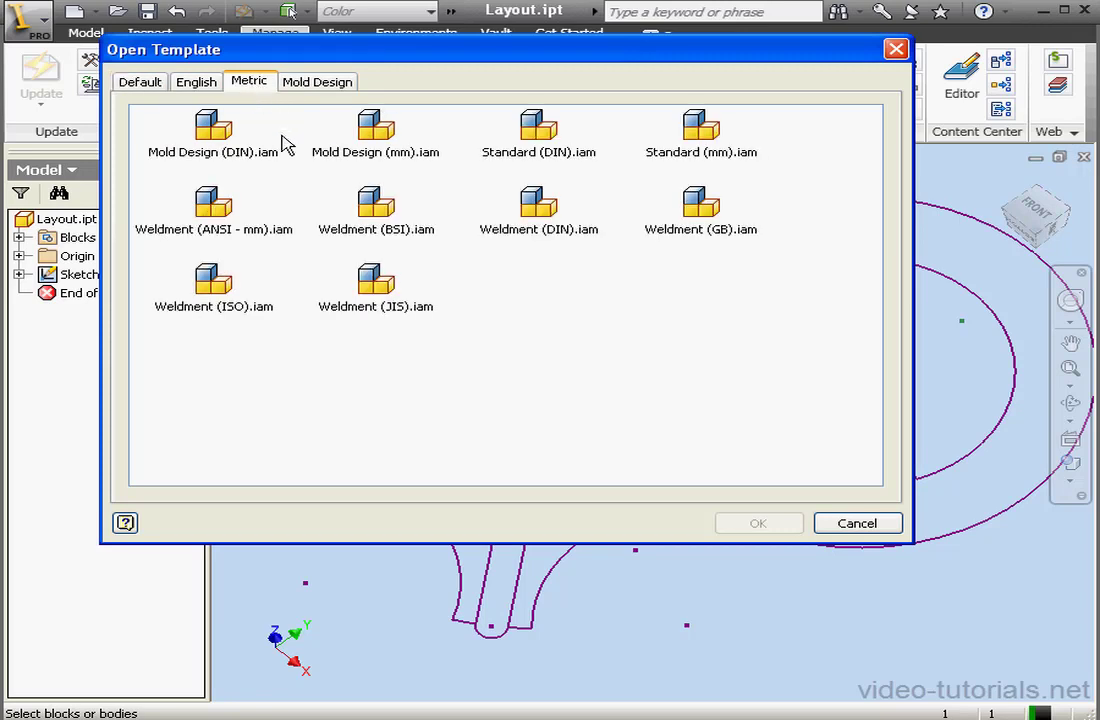
click(715, 133)
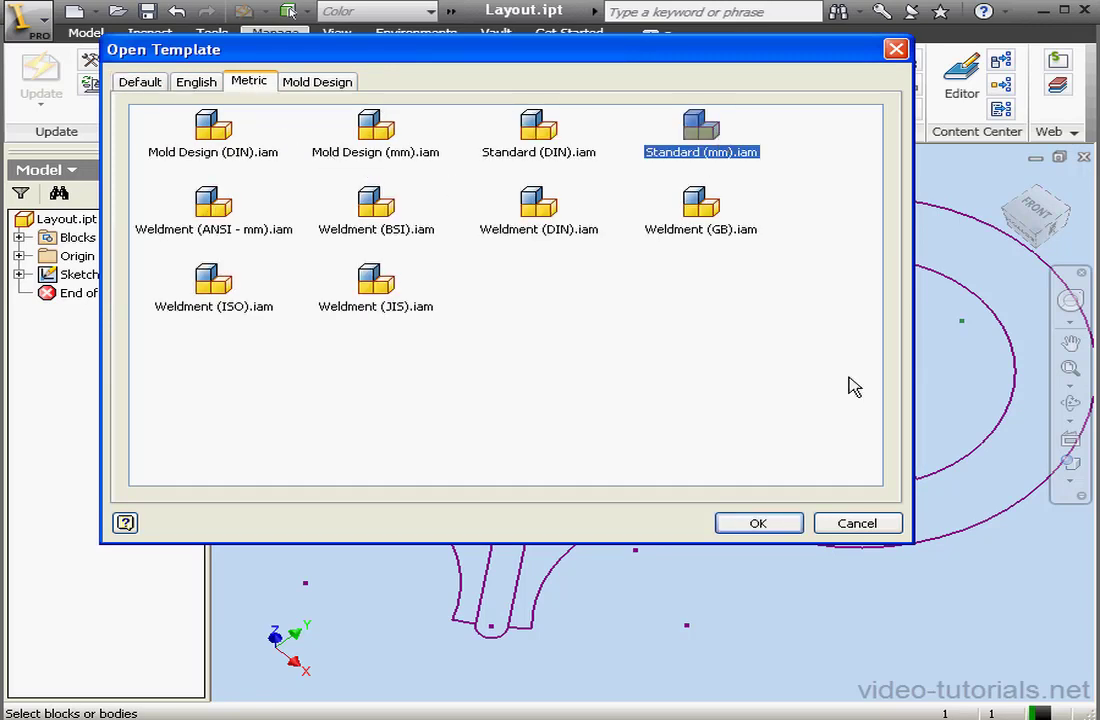
click(790, 523)
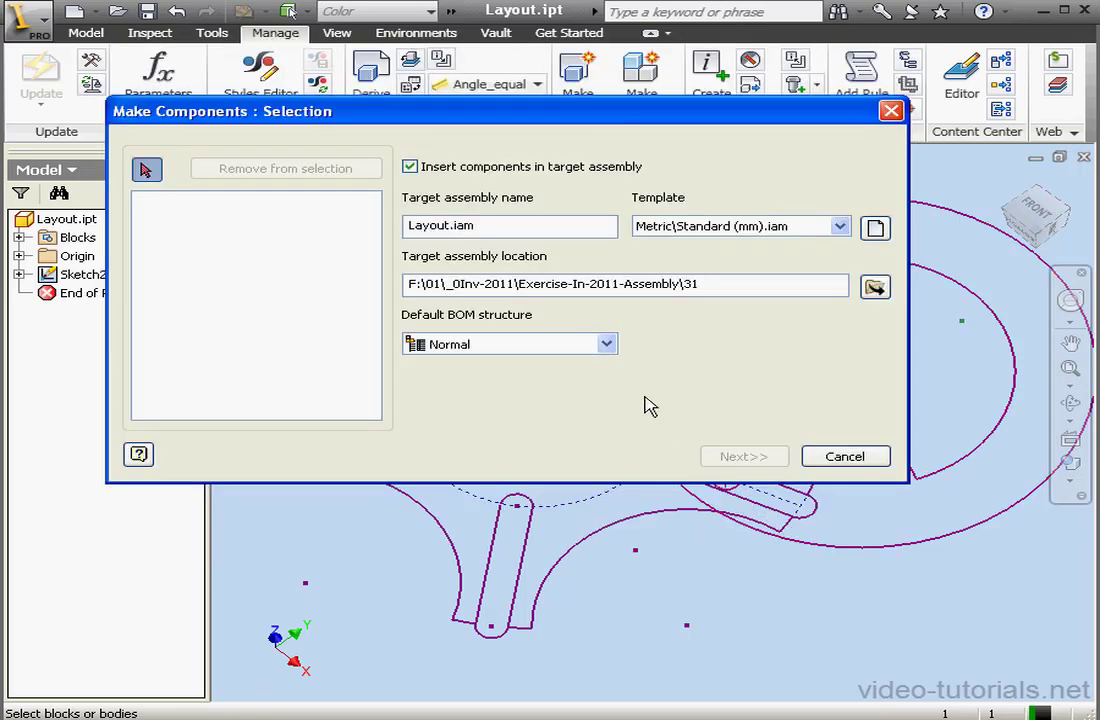
- Add the Wheel, Crank and Base blocks to the component selection and continue to the block settings
click(18, 237)
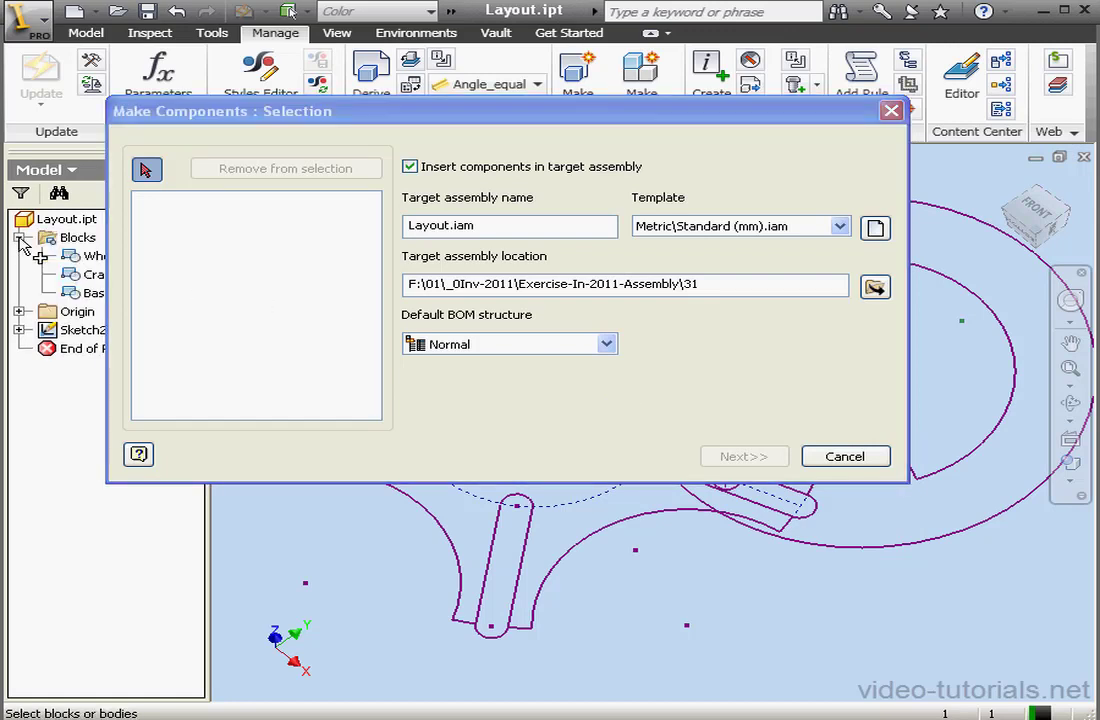
click(90, 256)
click(92, 274)
click(96, 292)
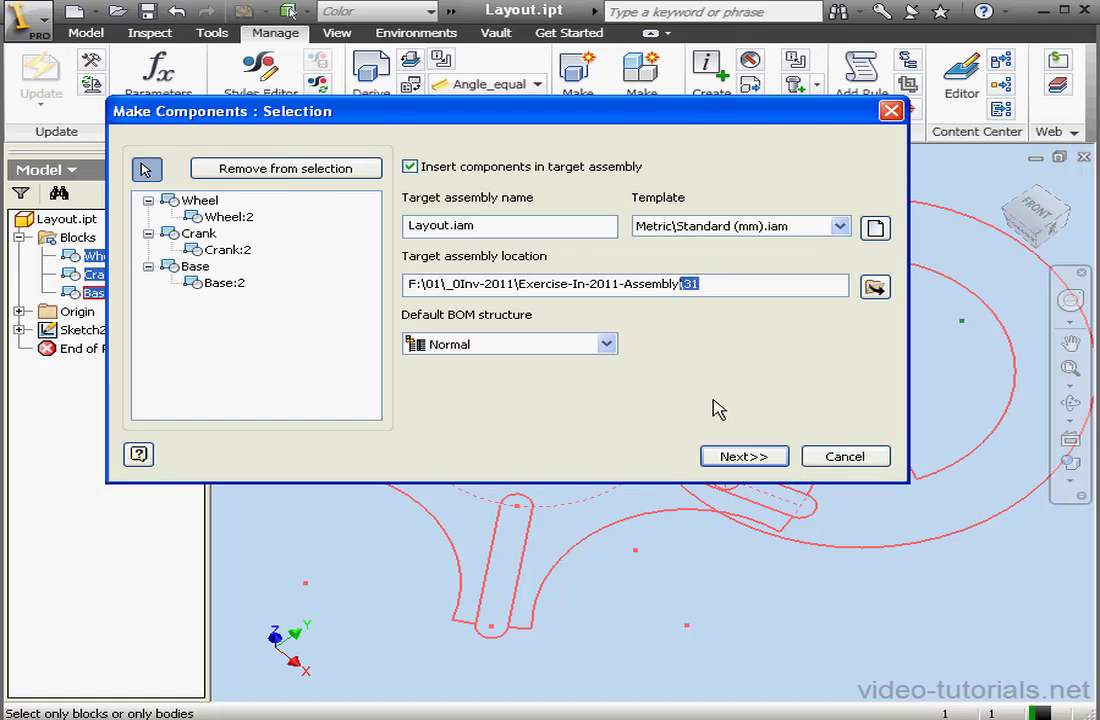
click(757, 456)
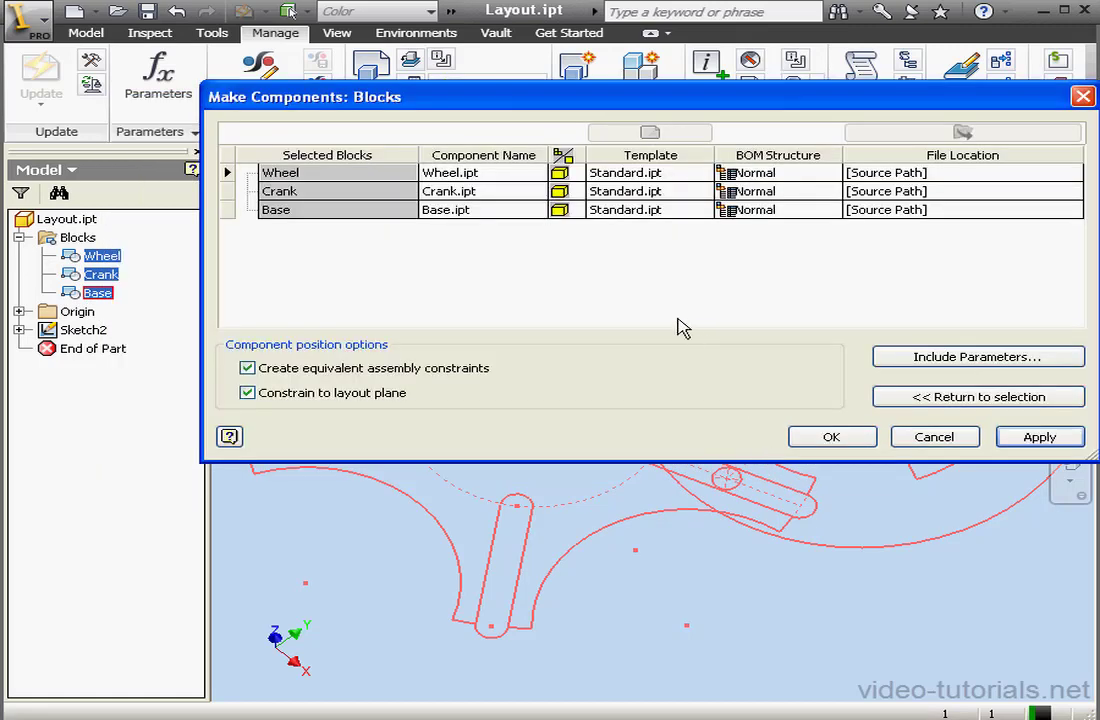
- Assign the metric Standard (mm).ipt template to the Wheel, Crank and Base components and create them in the Layout.iam assembly
click(350, 180)
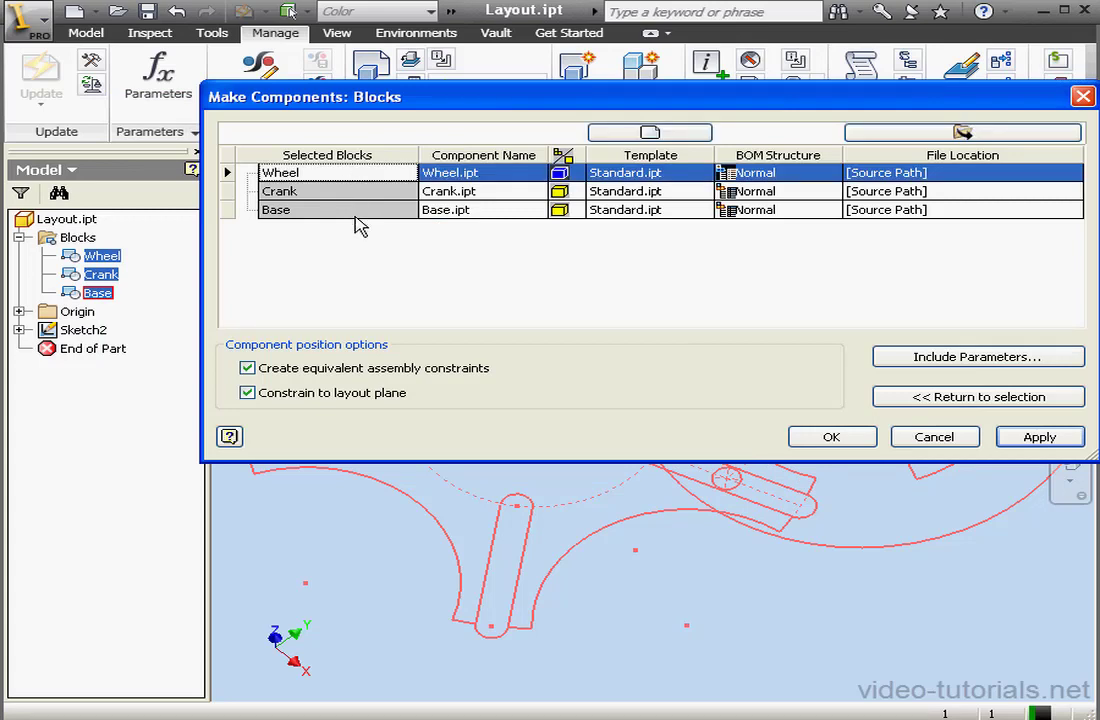
shift+click(347, 215)
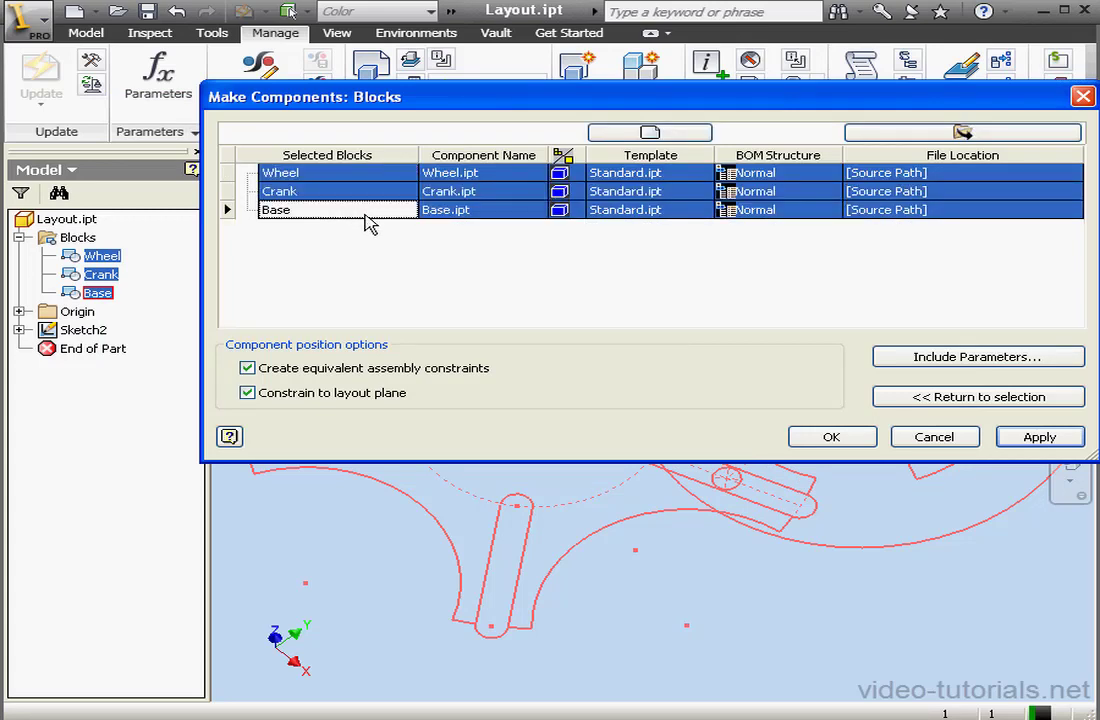
click(670, 134)
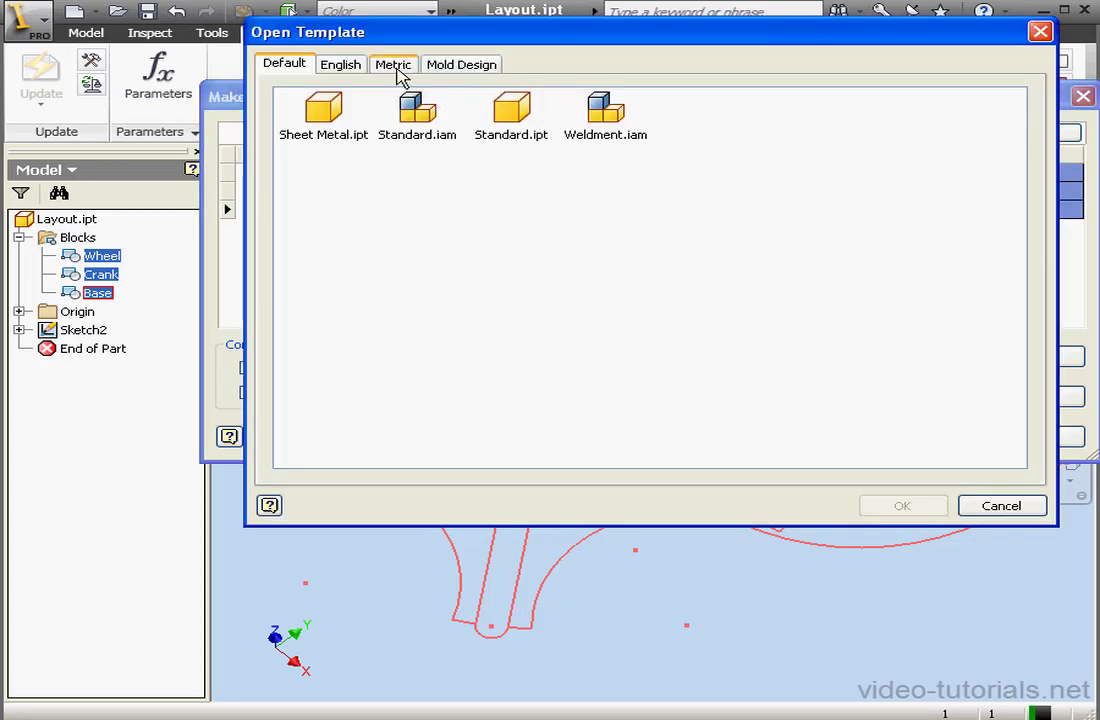
click(393, 64)
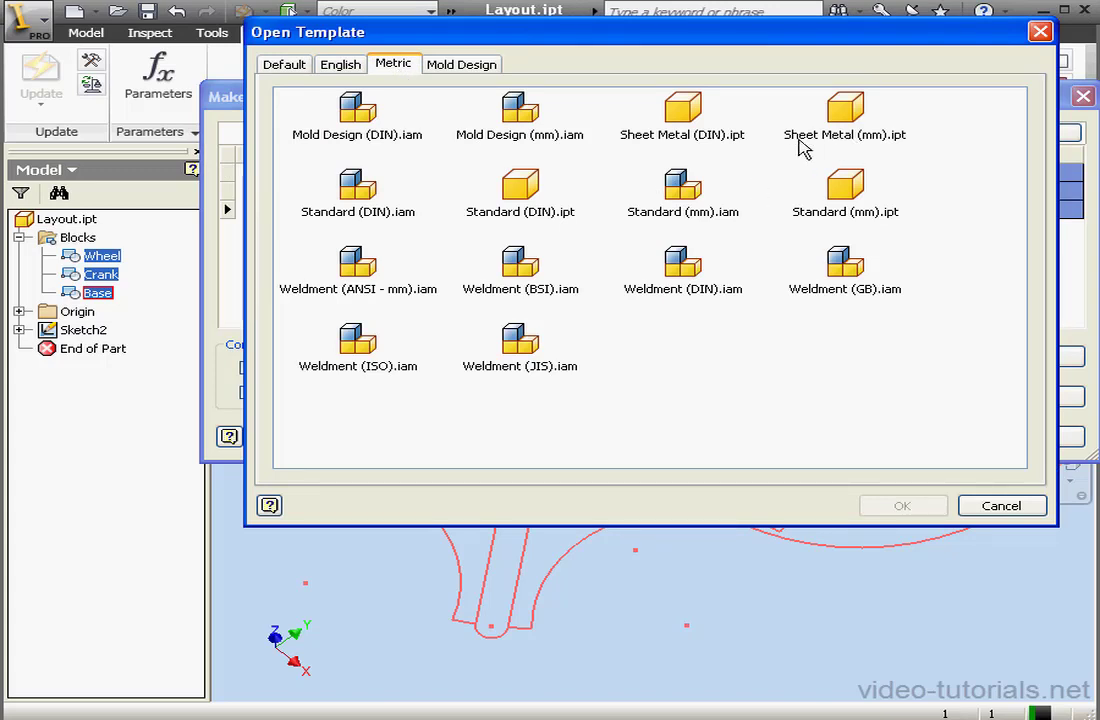
click(850, 188)
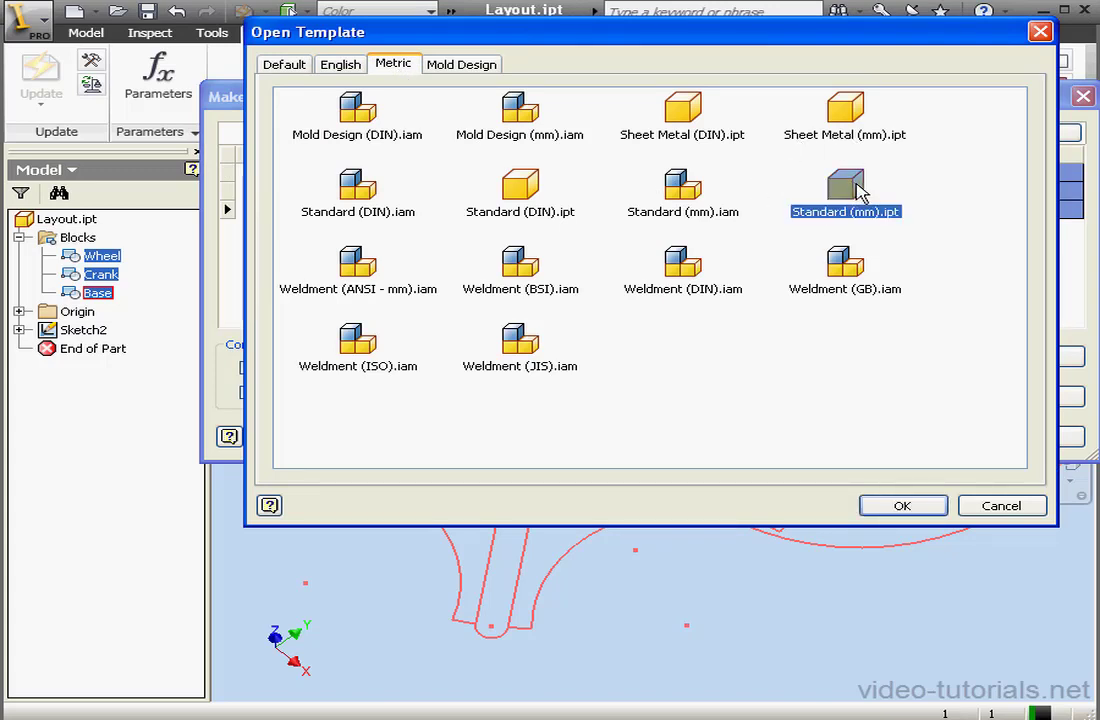
click(928, 510)
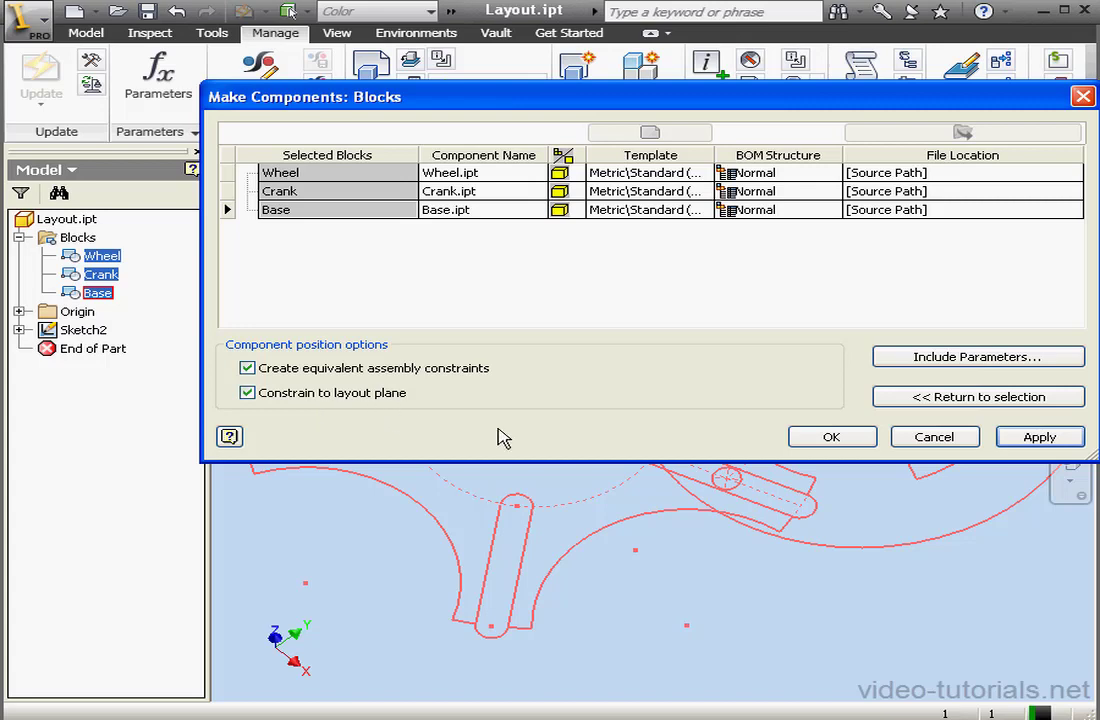
click(855, 437)
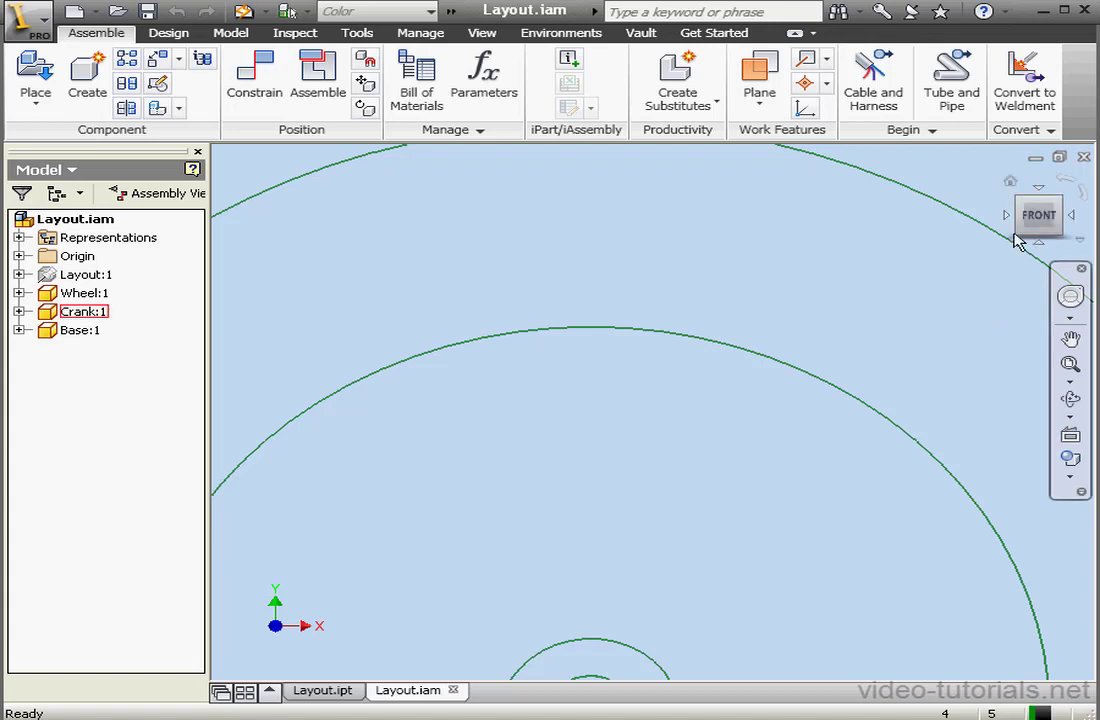
- Show the assembly in its home view, ground the Base:1 component and move the crank to test the mechanism
click(1011, 183)
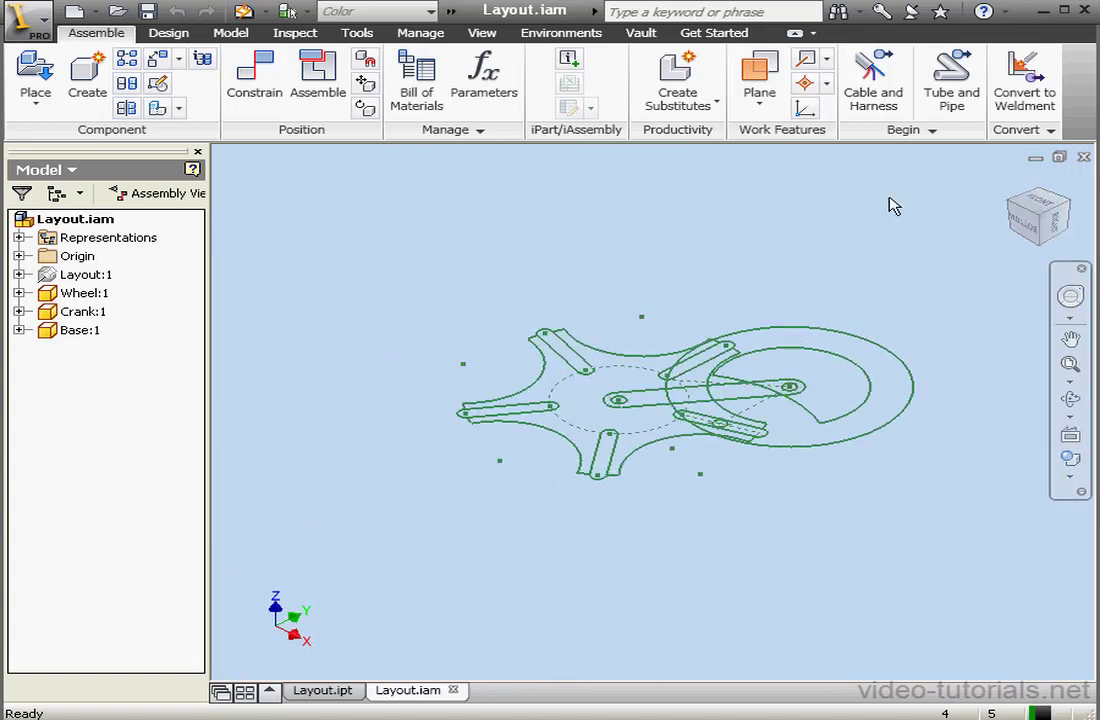
scroll(765, 383, down, 3)
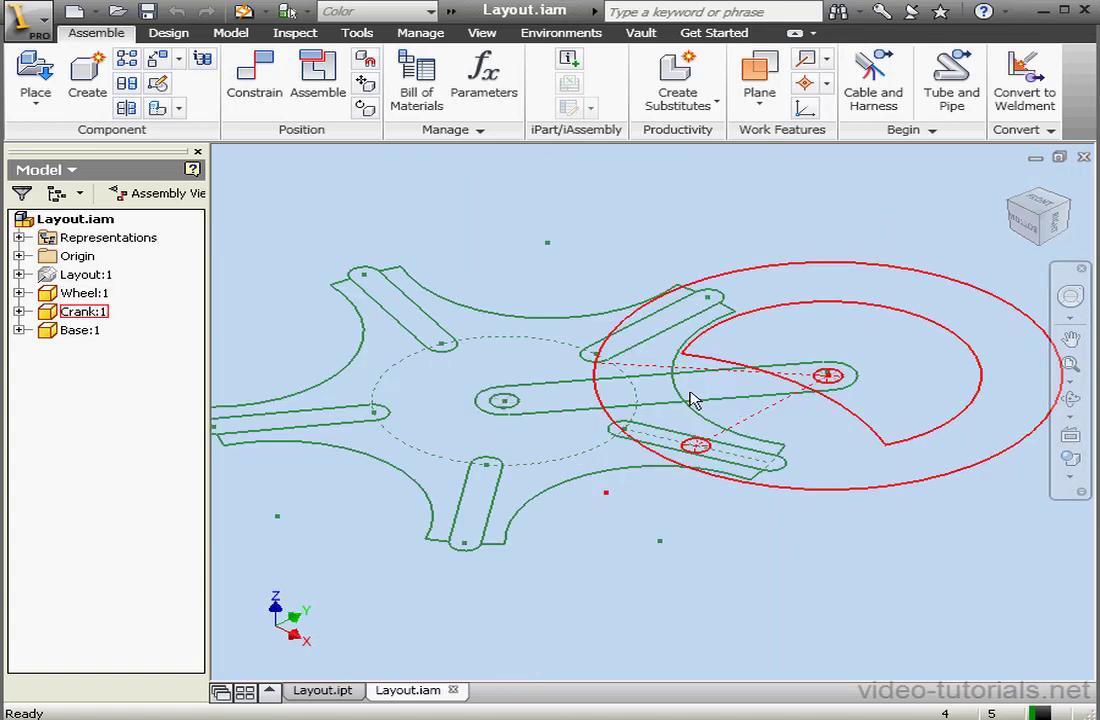
right_click(84, 331)
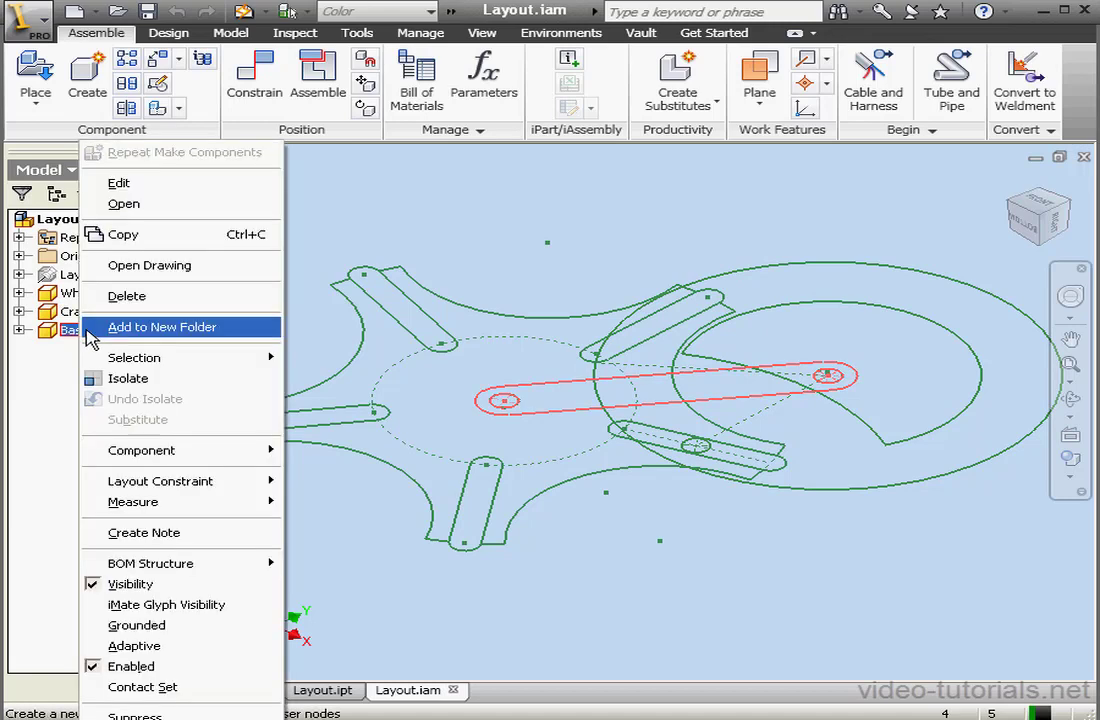
click(157, 628)
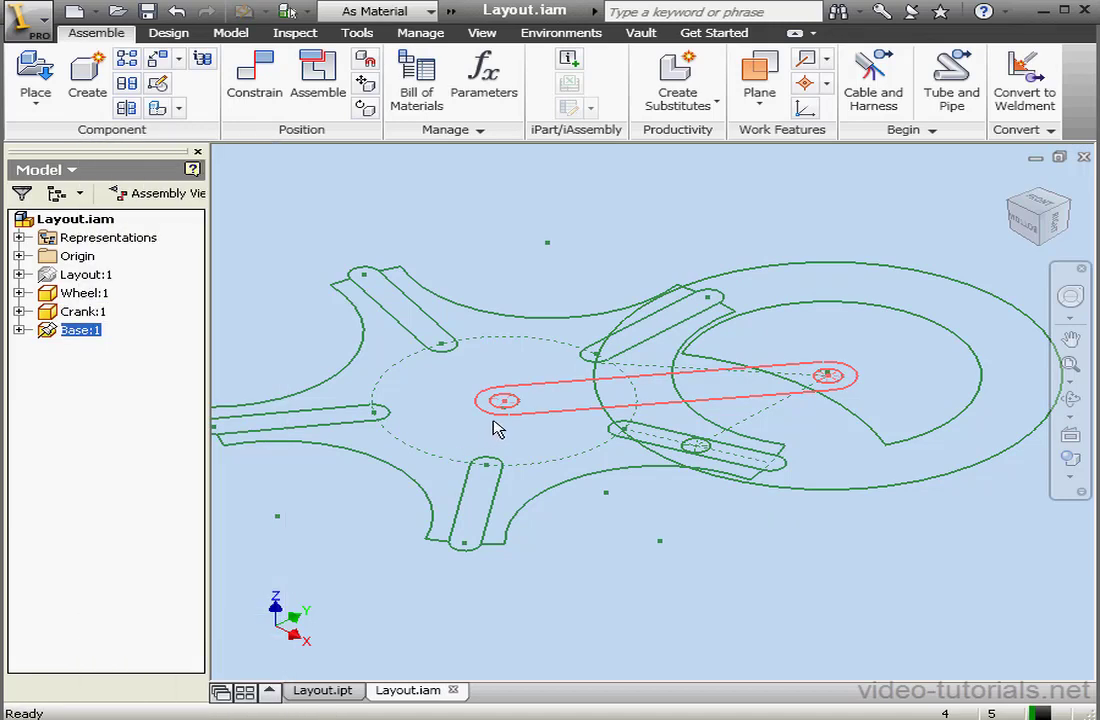
mouse_move(700, 453)
mouse_down()
mouse_move(656, 401)
mouse_move(668, 344)
mouse_move(700, 309)
mouse_move(631, 386)
mouse_move(678, 471)
mouse_move(746, 489)
mouse_move(690, 450)
mouse_up()
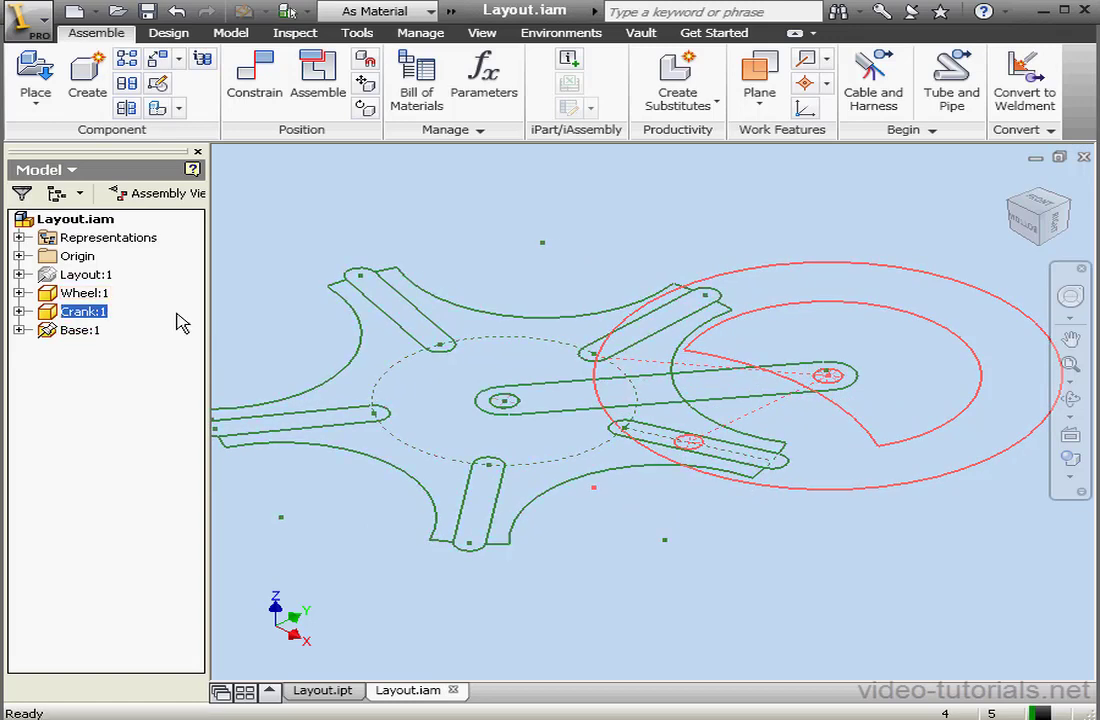
- Suppress the Mate:3 constraint of Crank:1 and move the crank to test its motion
click(19, 312)
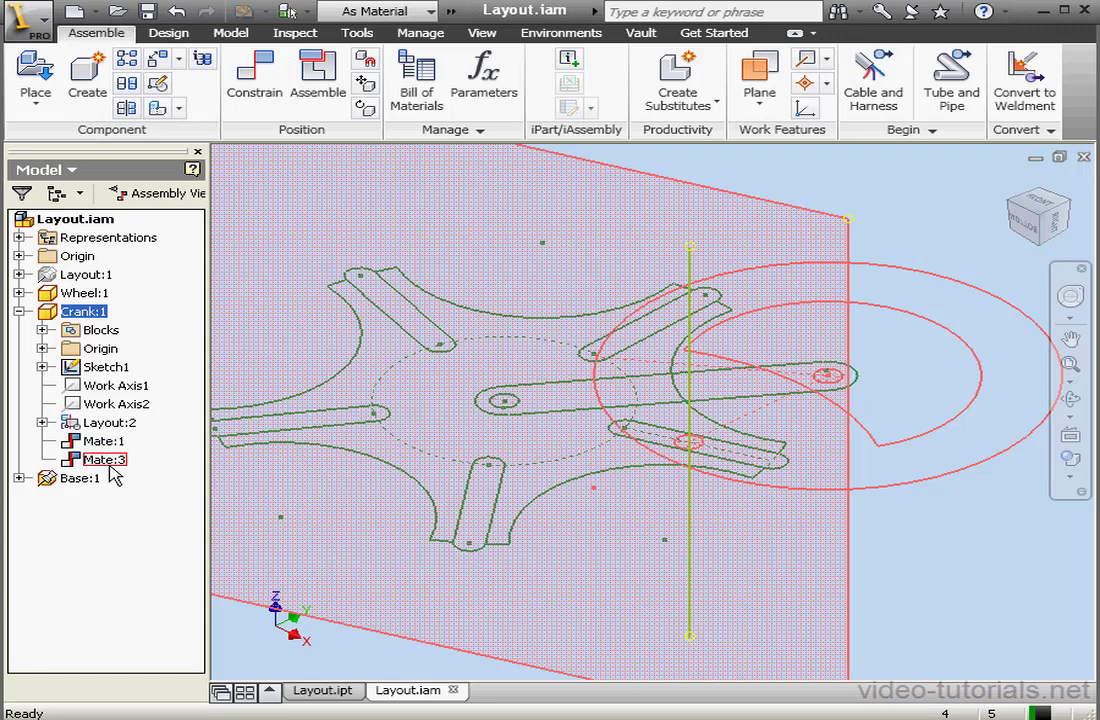
right_click(110, 470)
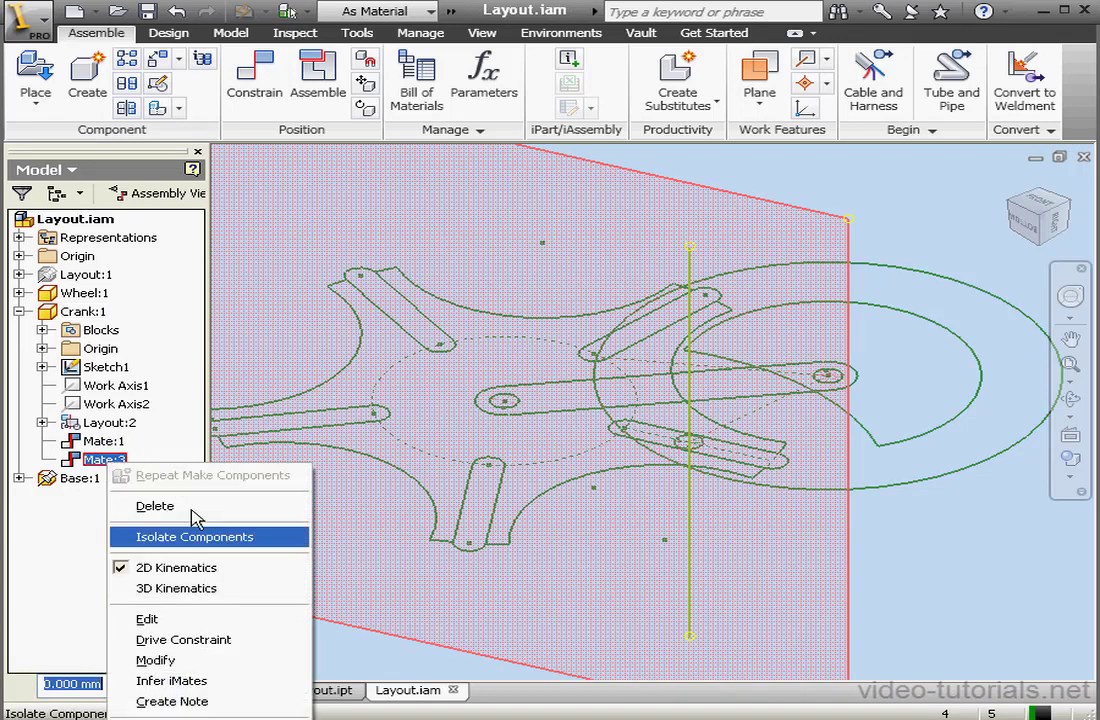
click(170, 718)
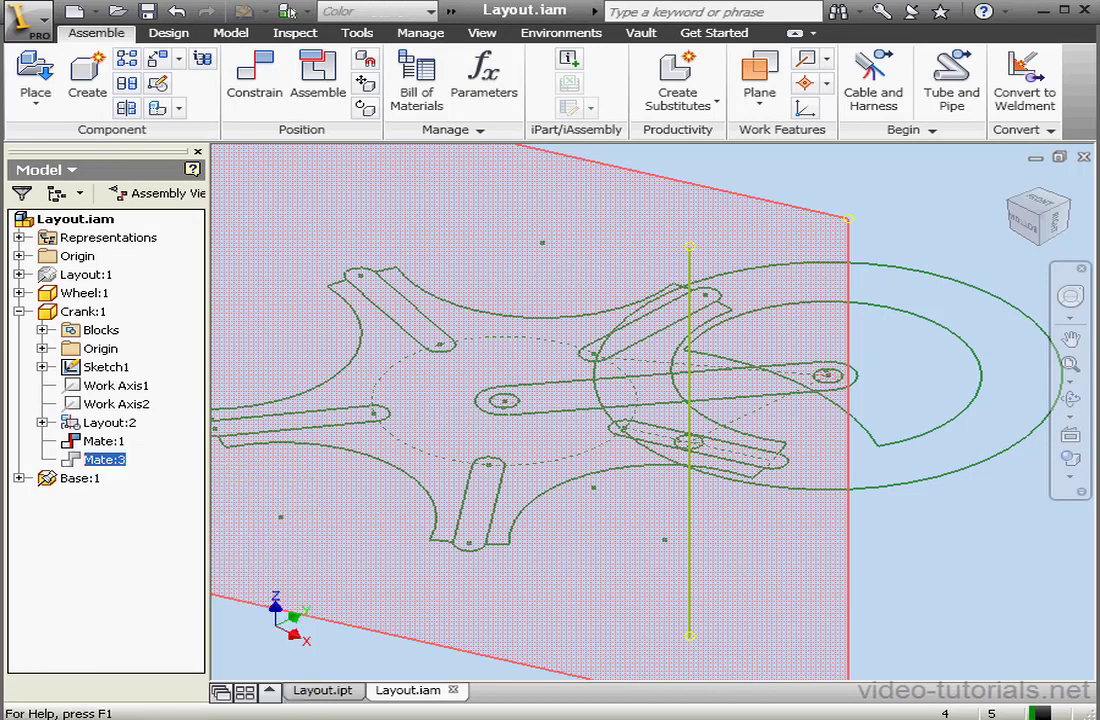
click(884, 548)
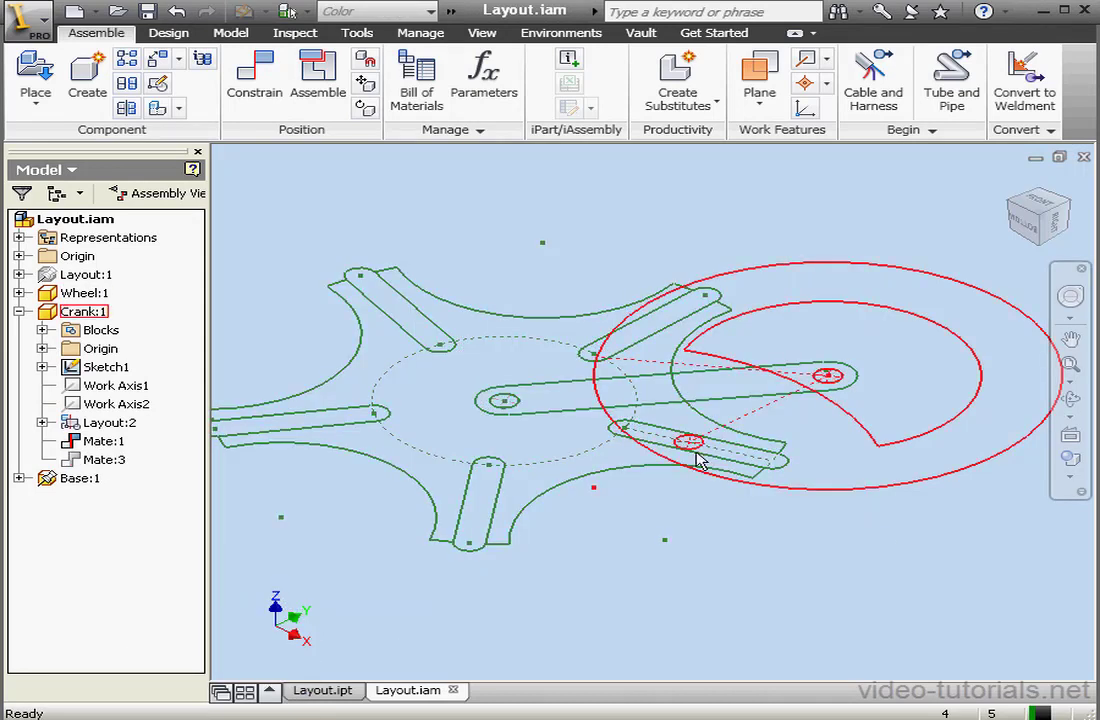
mouse_move(694, 450)
mouse_down()
mouse_move(830, 459)
mouse_move(692, 450)
mouse_up()
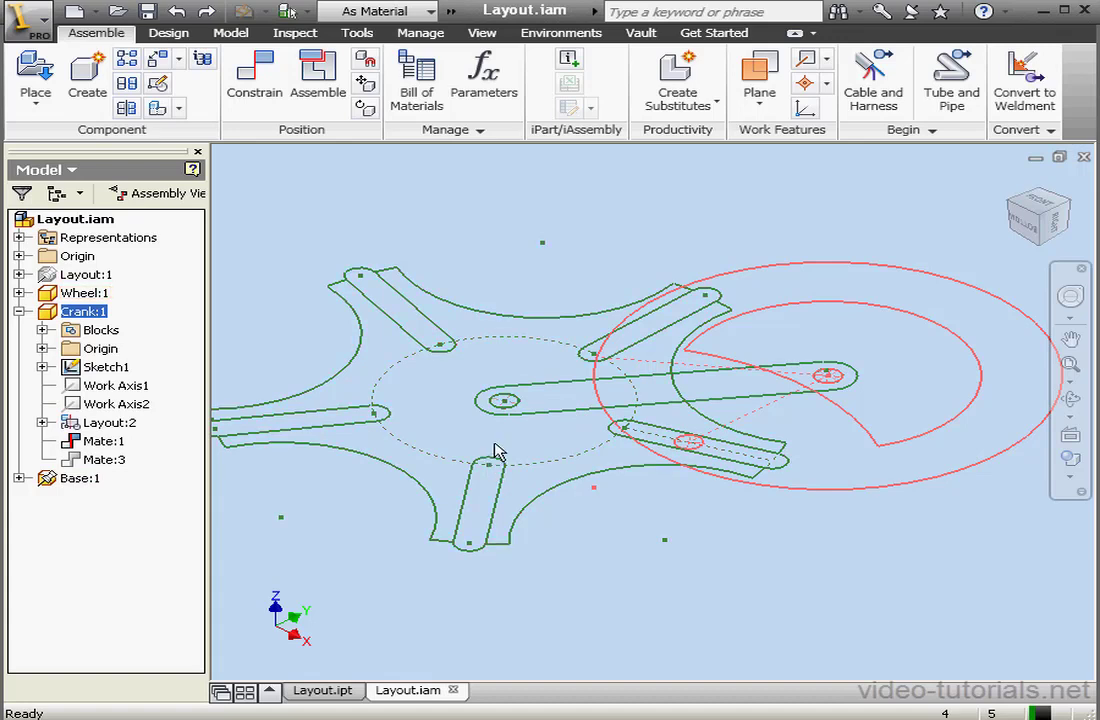
- Set the offset of Base:1's XY Flush:3 layout constraint to -10 mm and accept the conflicting constraint
click(18, 311)
click(18, 330)
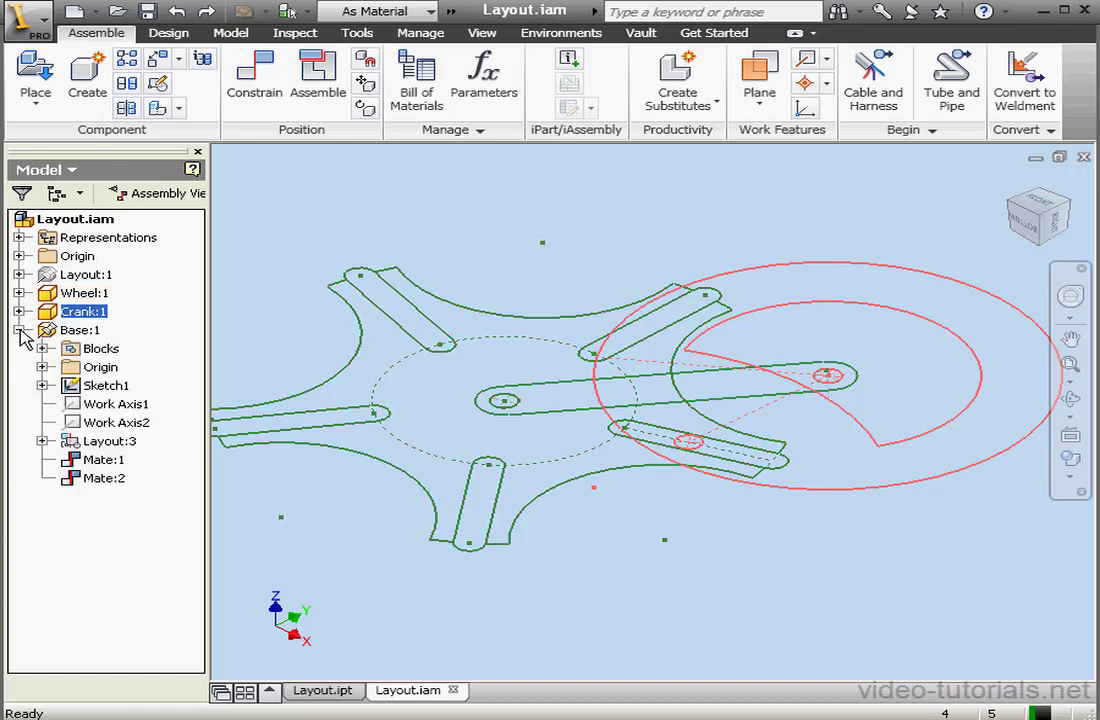
click(41, 441)
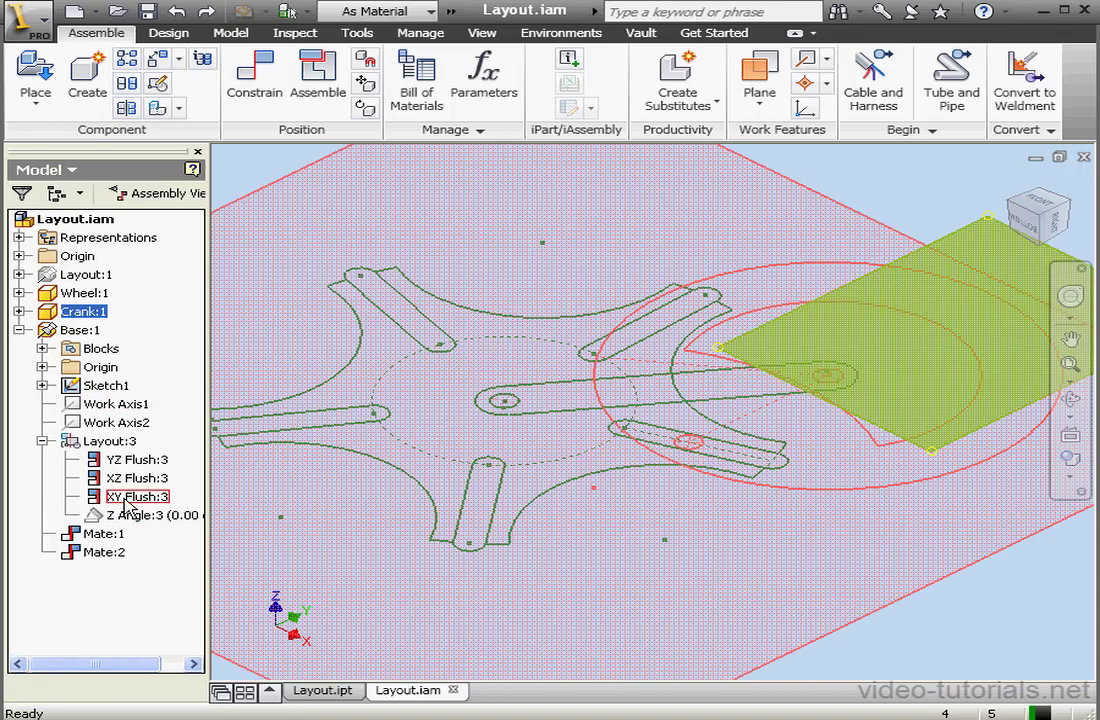
double_click(125, 498)
drag(126, 472, 460, 450)
text(-10)
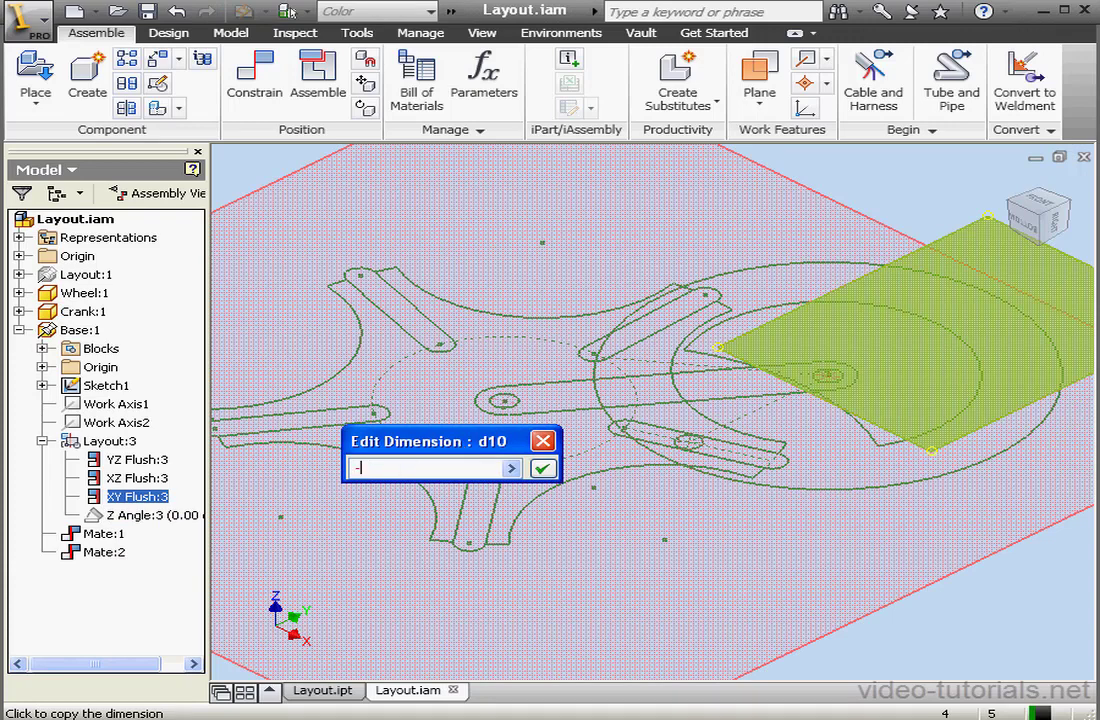
click(543, 469)
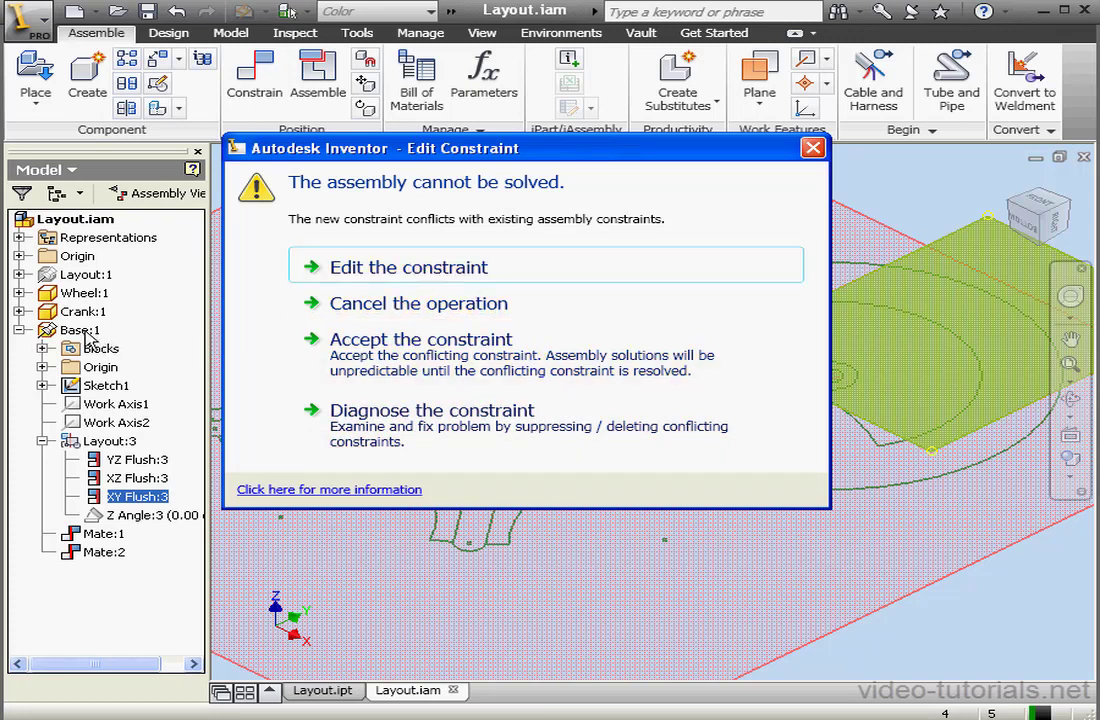
click(452, 351)
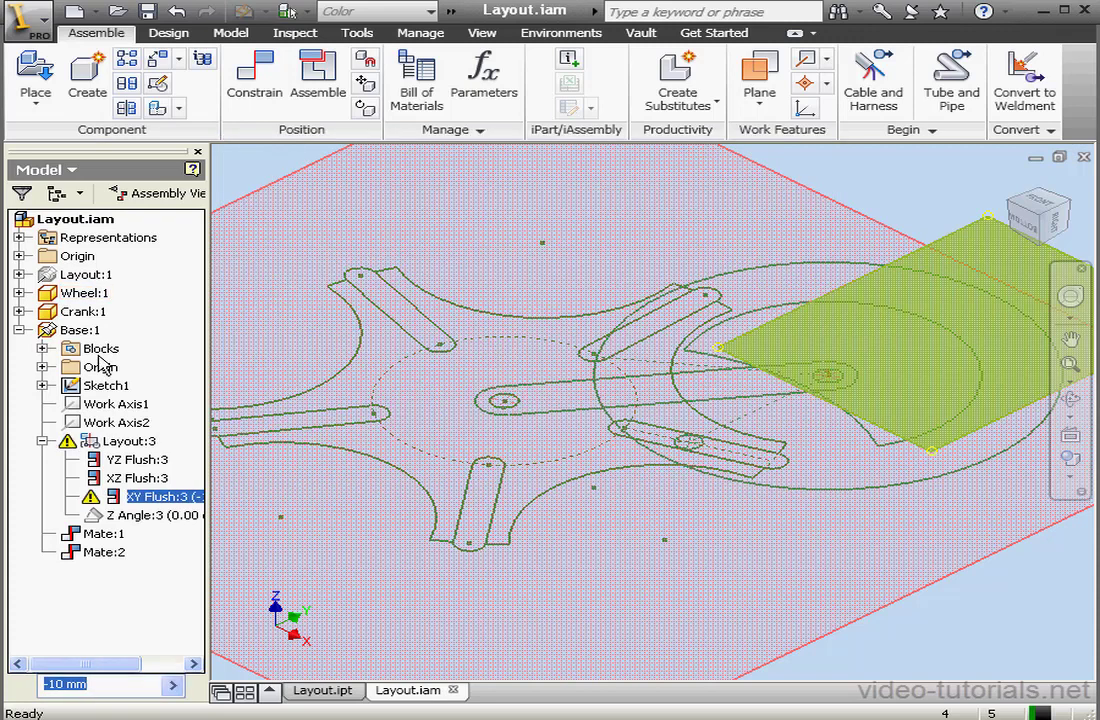
- Unground Base:1 to let its new offset take effect, and ground it again
right_click(68, 310)
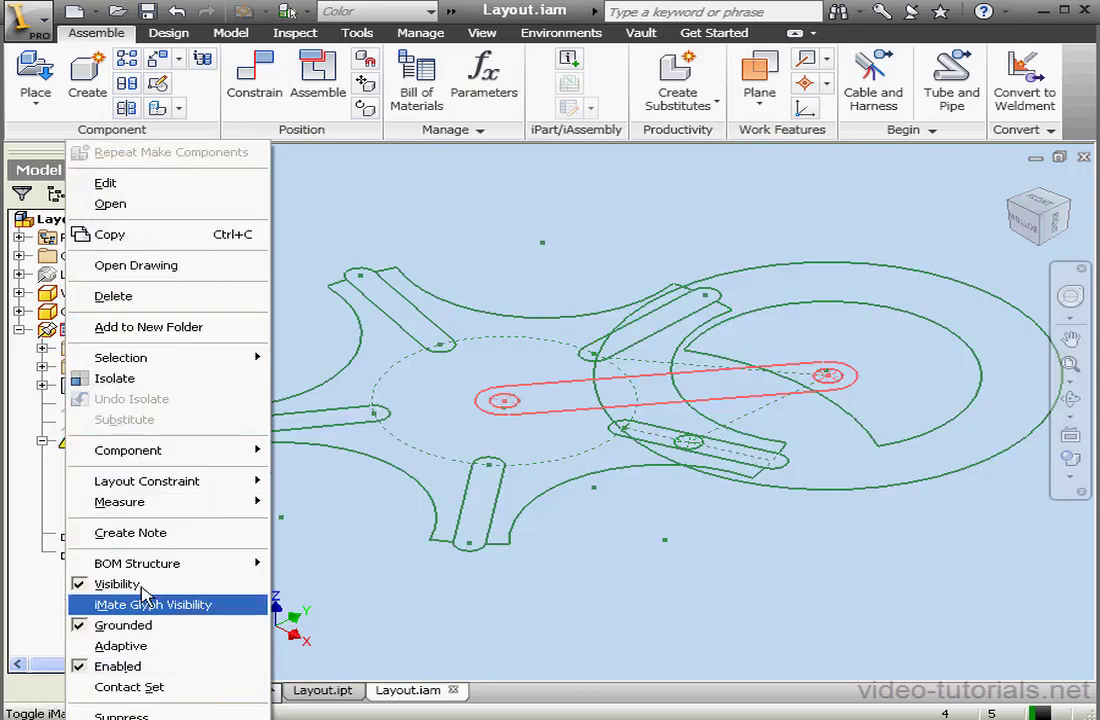
click(140, 623)
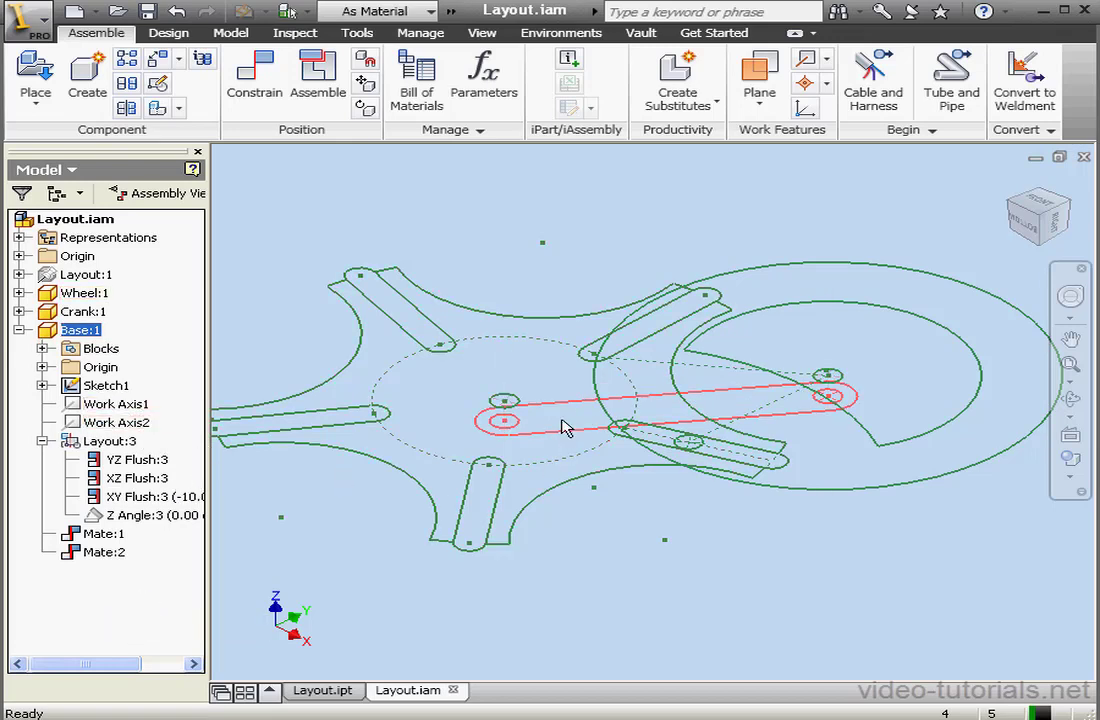
right_click(88, 336)
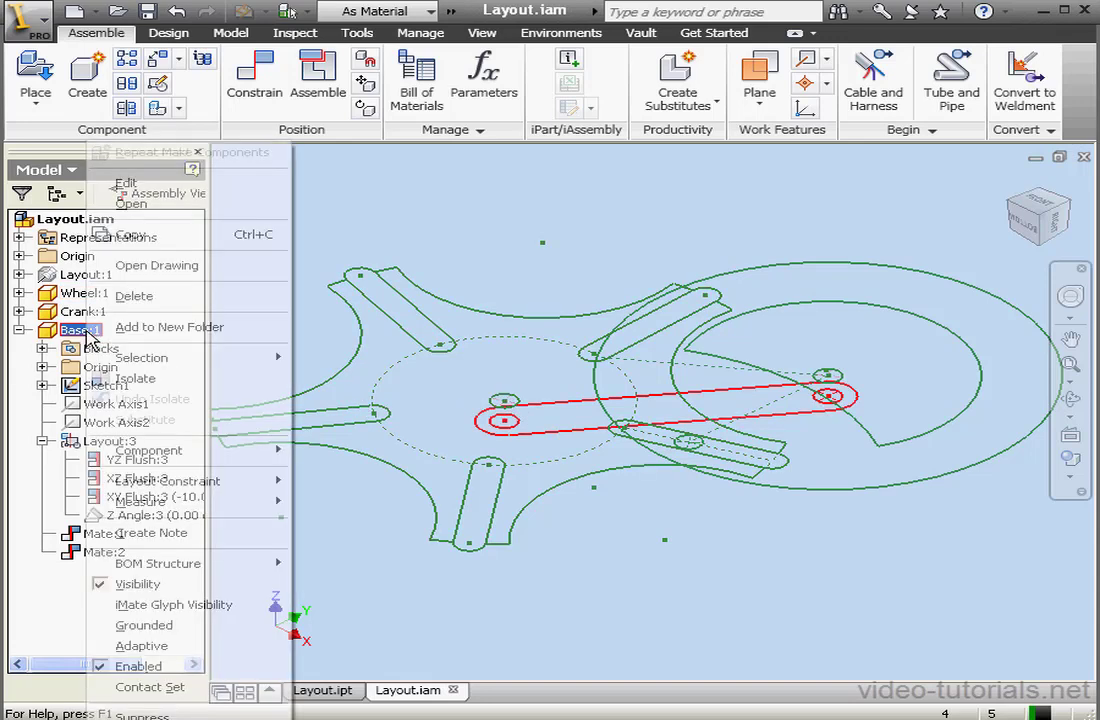
click(185, 638)
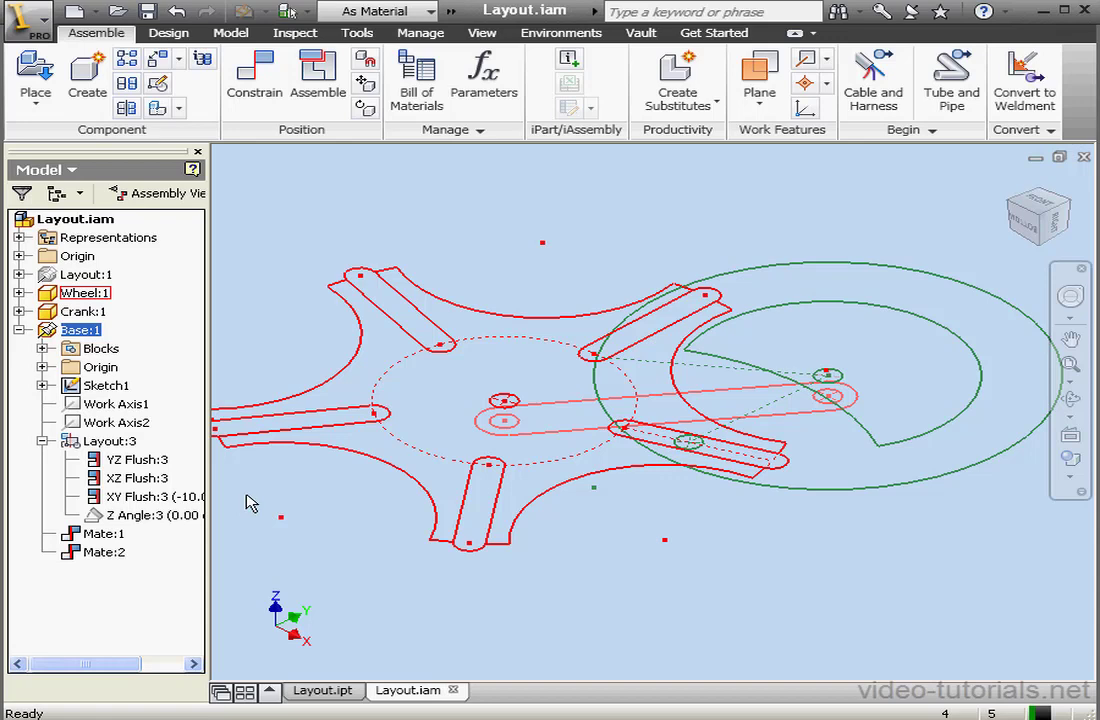
- Edit the Base part in place and extrude its link profile 10 mm downward as a solid, leaving out the two pin circles' upward side
double_click(70, 332)
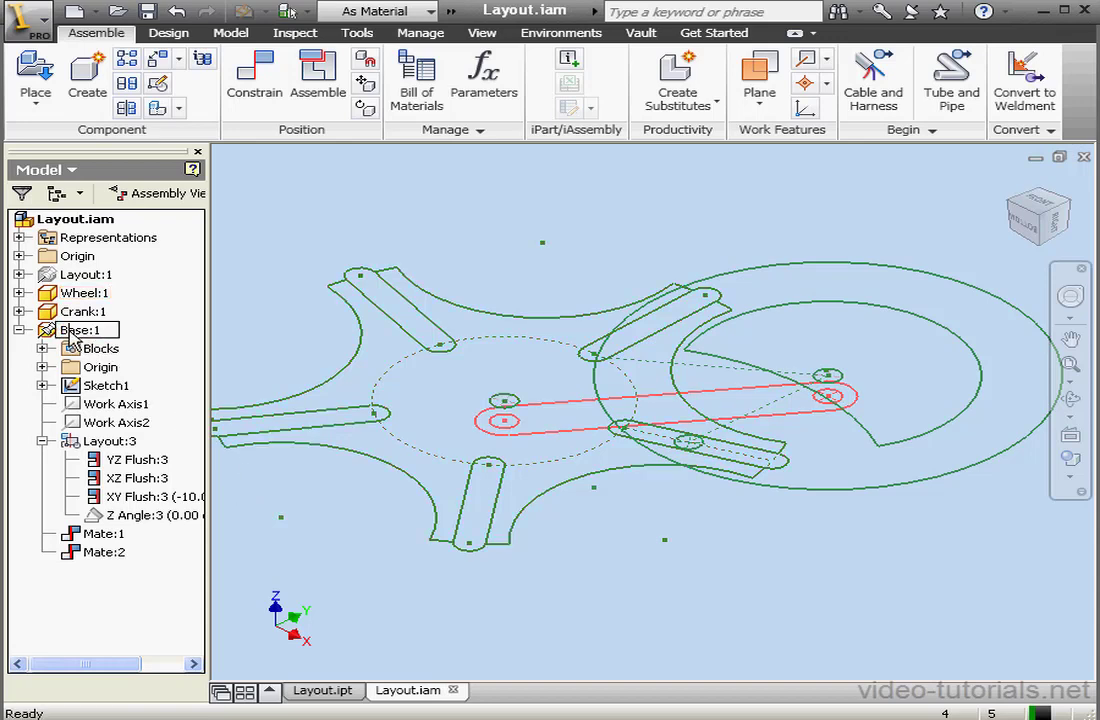
double_click(70, 311)
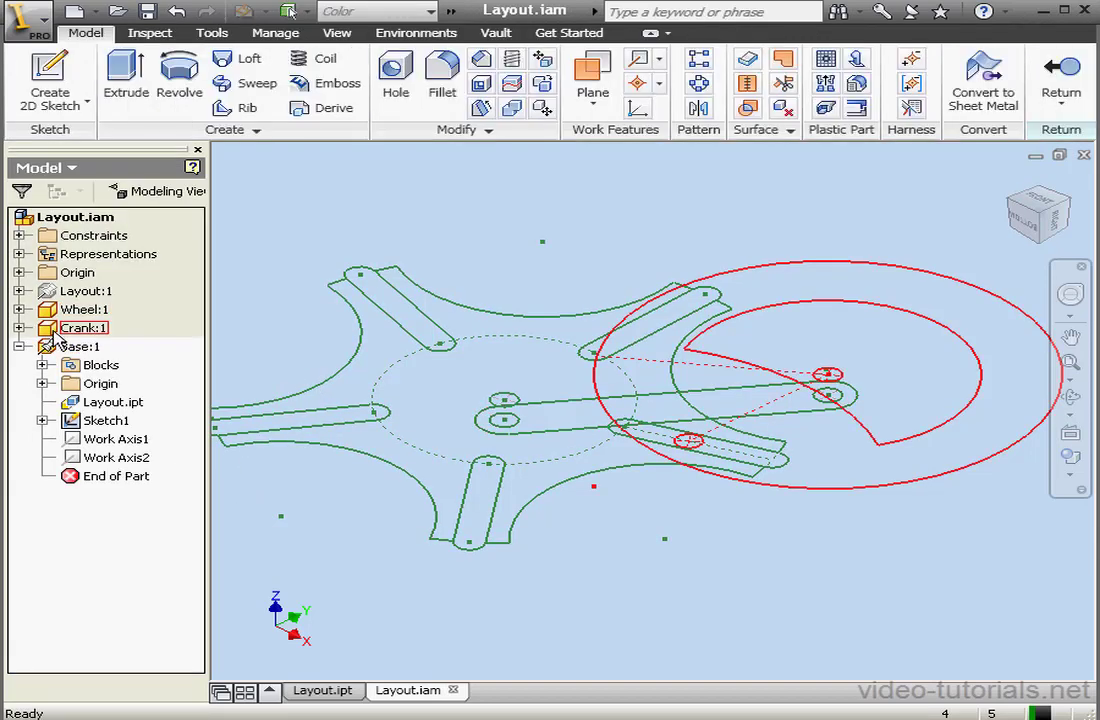
click(138, 82)
click(541, 417)
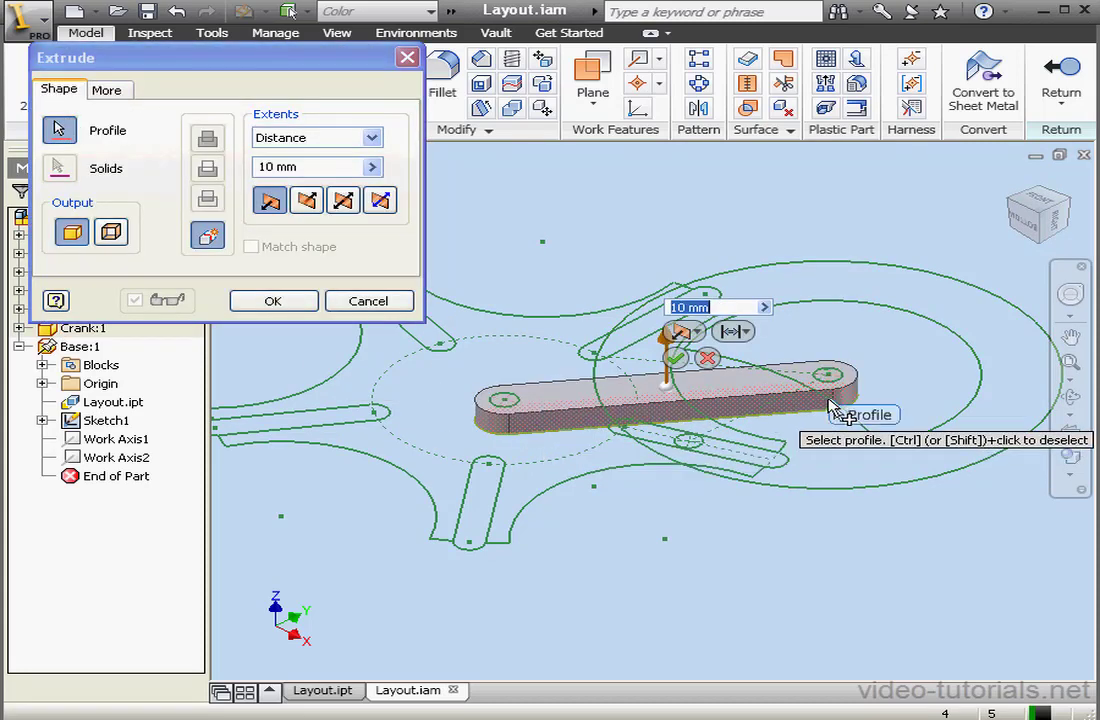
click(306, 200)
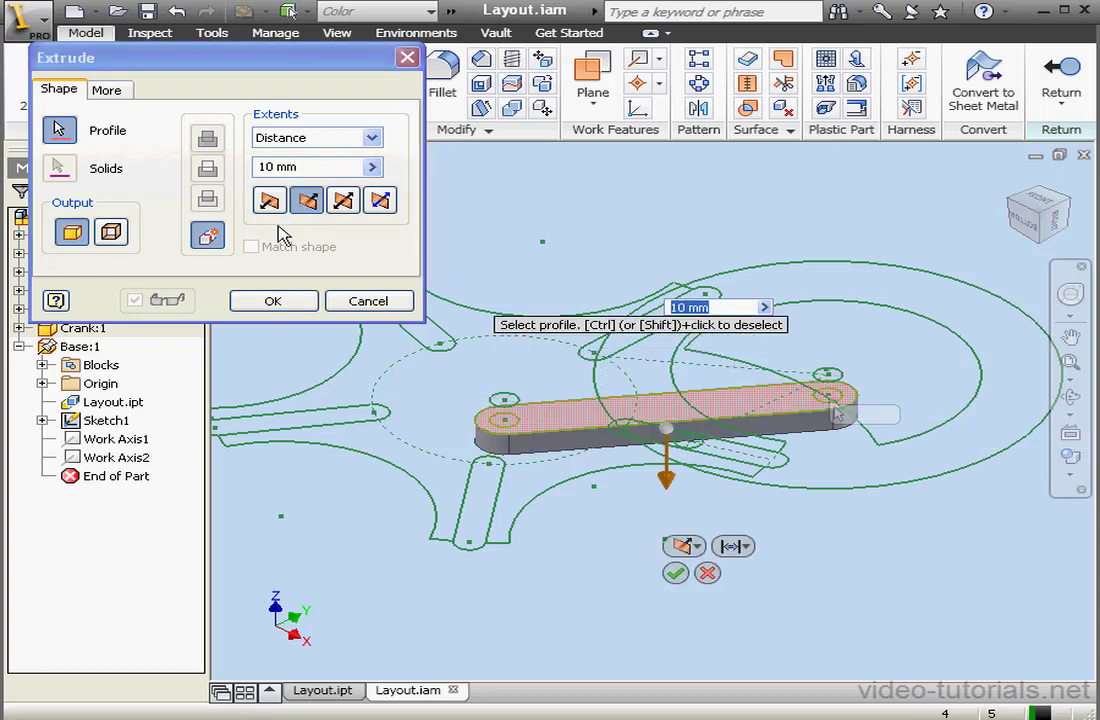
click(273, 301)
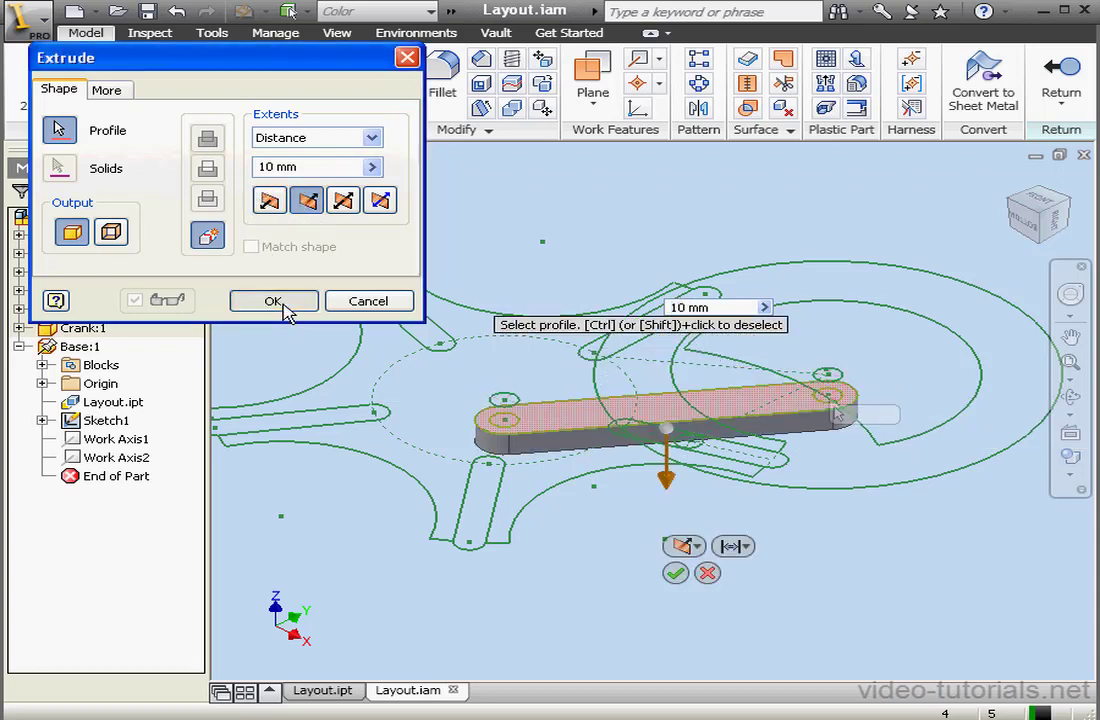
- Show the Base's Sketch1 again and extrude both pin circles 20 mm upward, joined to the link body
right_click(110, 421)
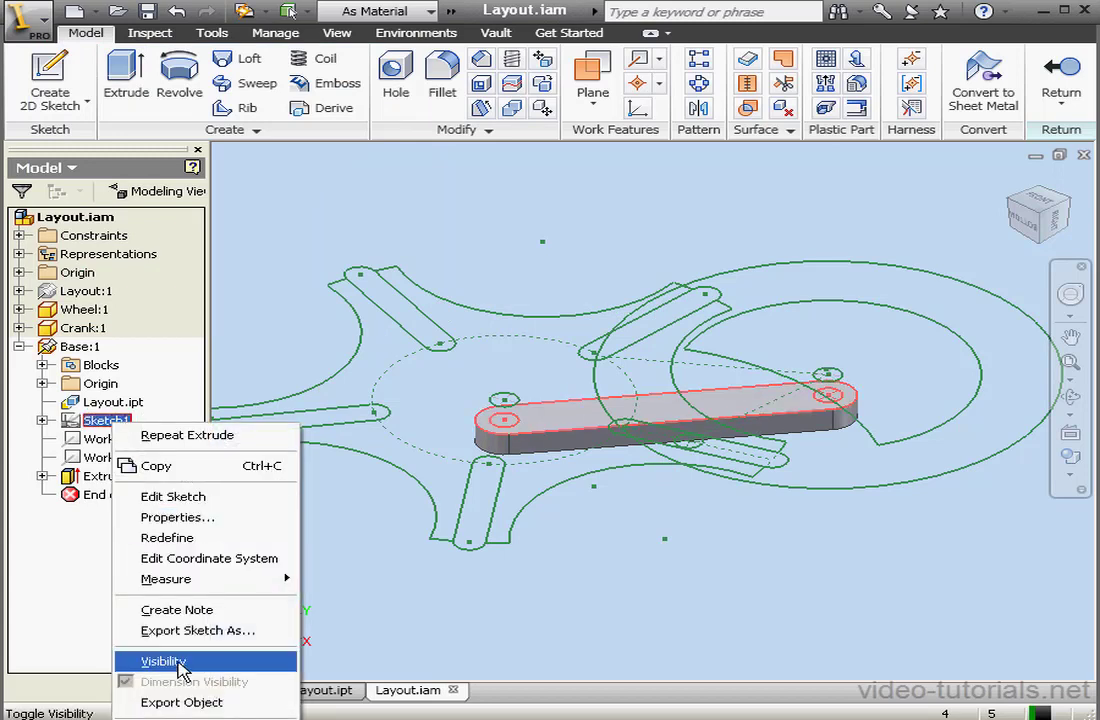
click(215, 661)
click(122, 80)
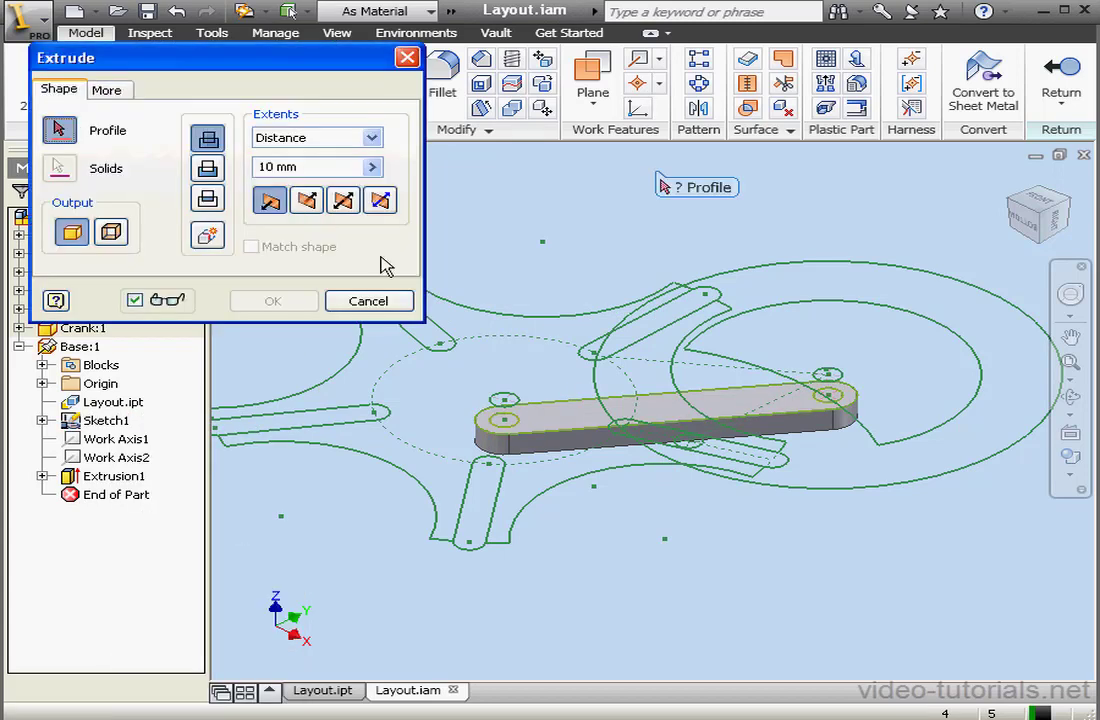
click(510, 427)
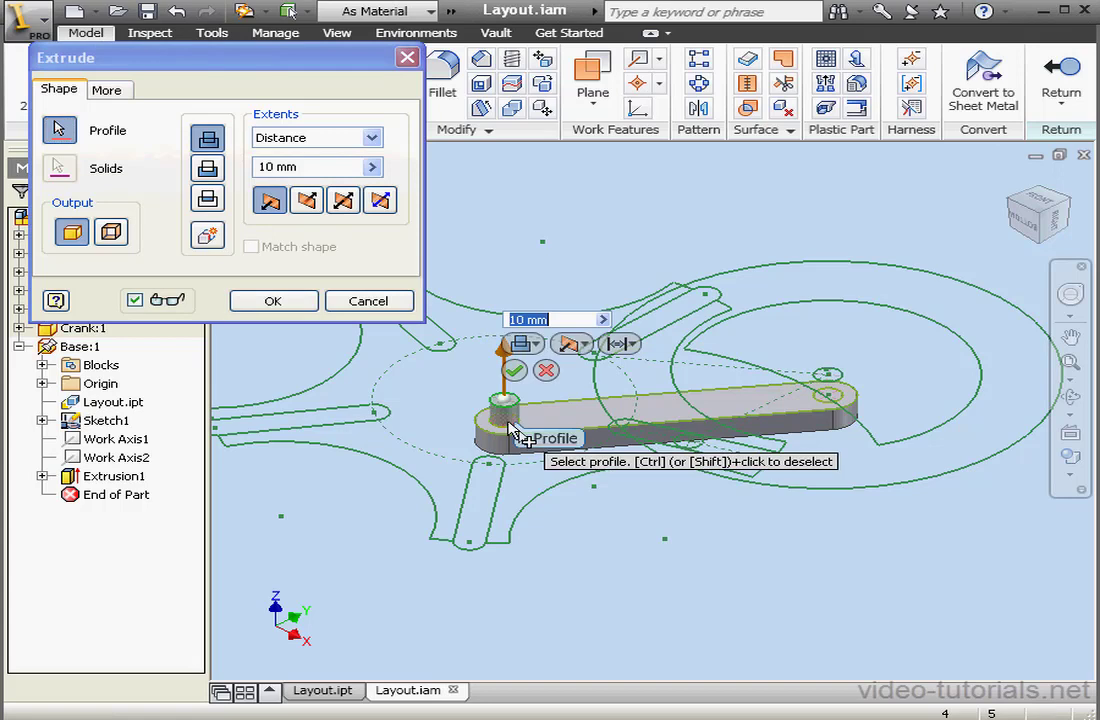
click(838, 402)
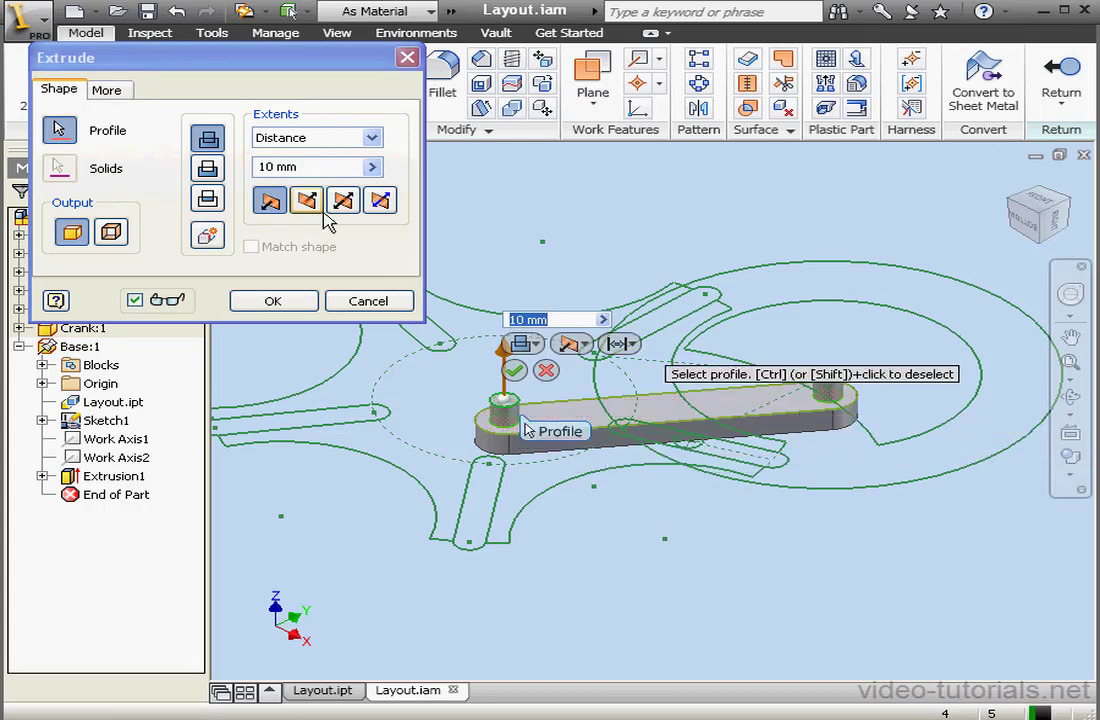
click(305, 166)
text(20)
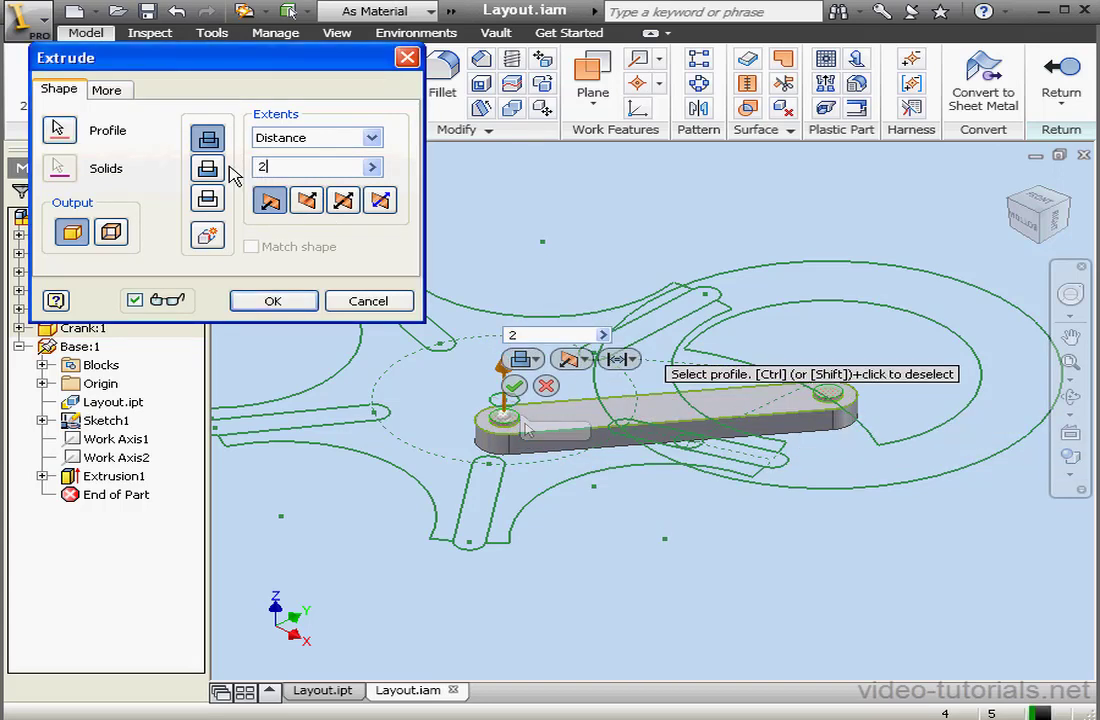
click(291, 302)
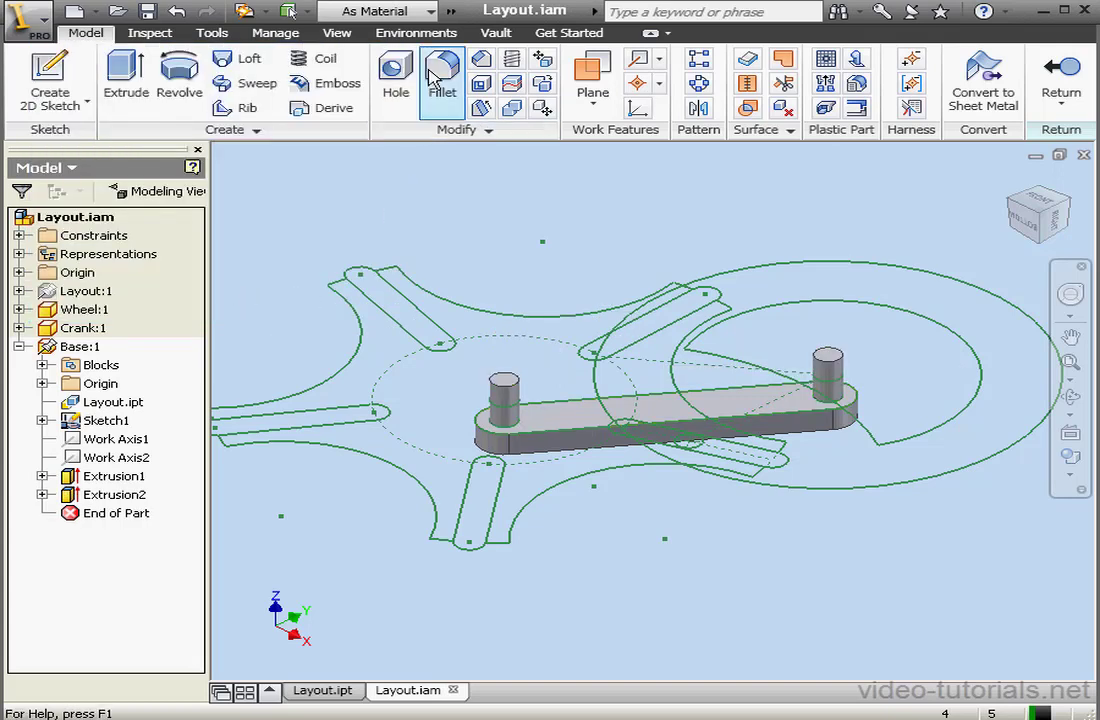
- Colour the Base part Blue, hide its Sketch1 and return to the assembly
click(432, 12)
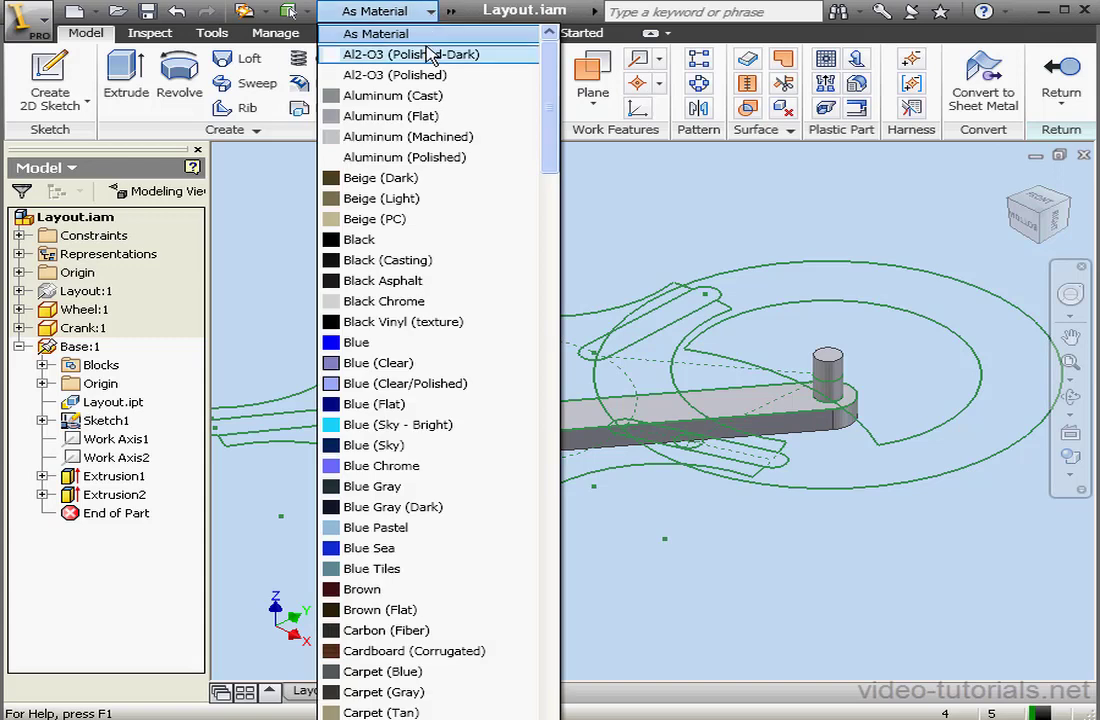
click(345, 344)
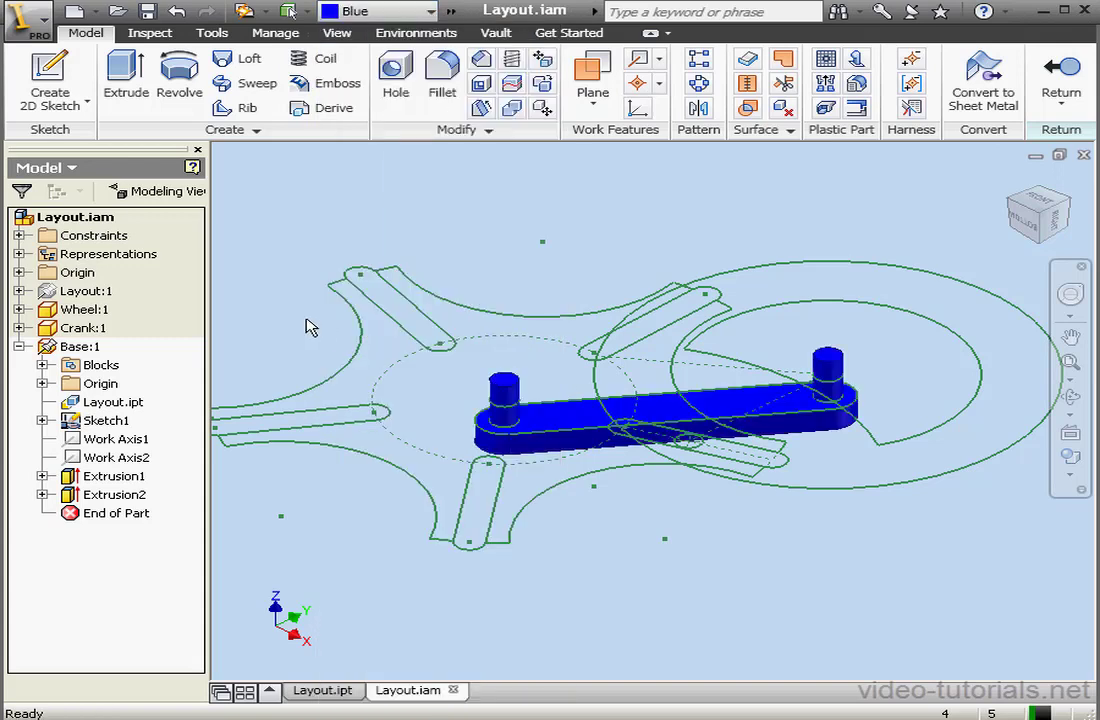
right_click(110, 421)
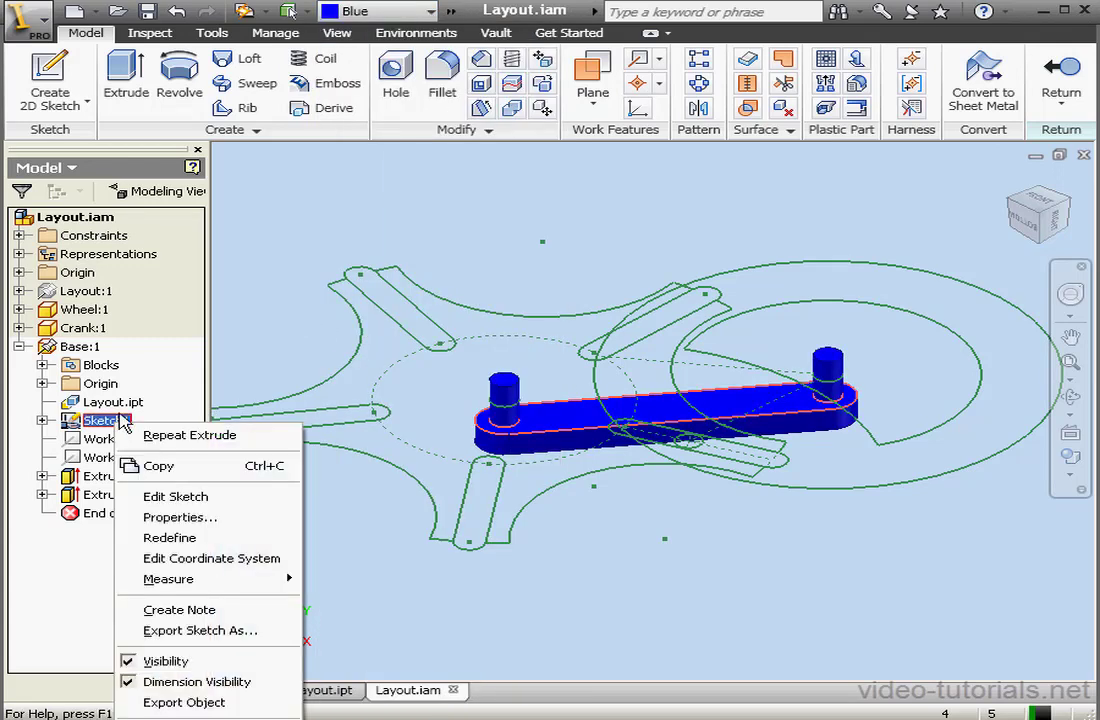
click(163, 660)
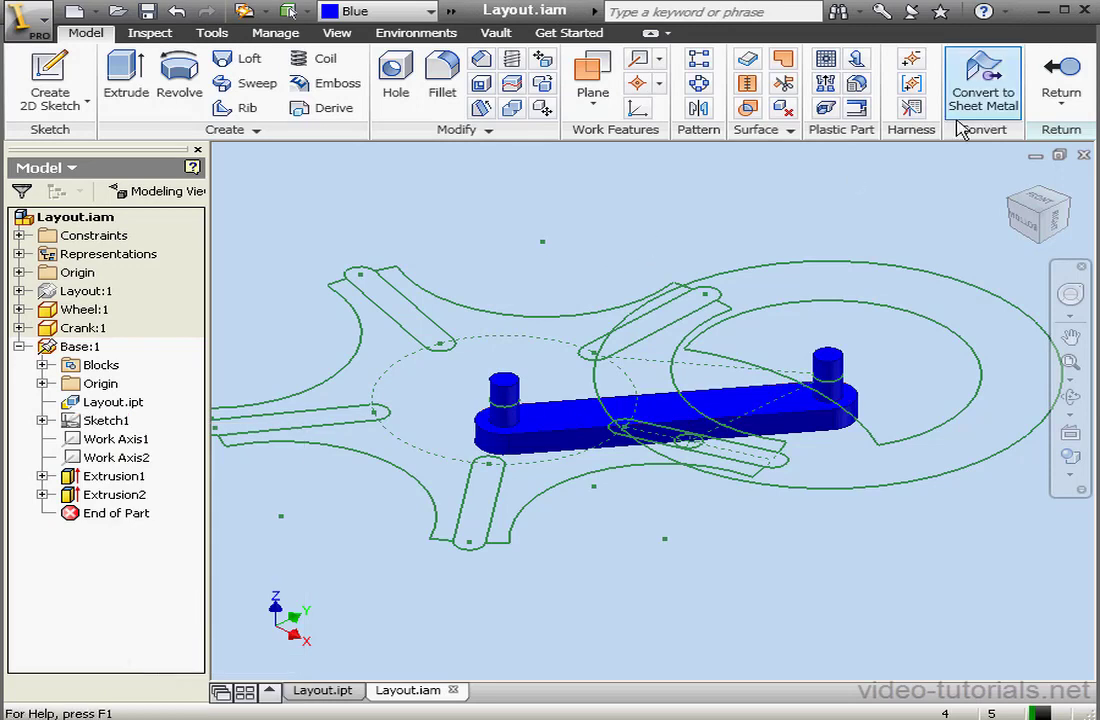
click(1066, 72)
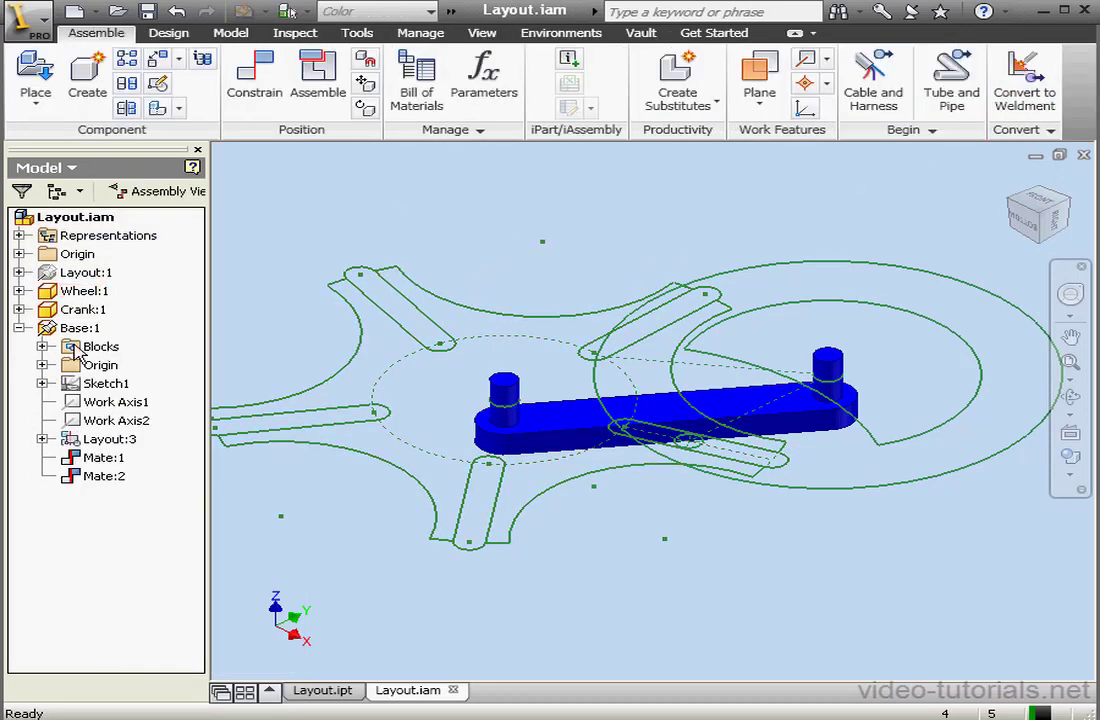
- Edit the Crank part in place and extrude its full disc profile 10 mm downward, leaving the centre pin hole open
click(19, 328)
double_click(45, 309)
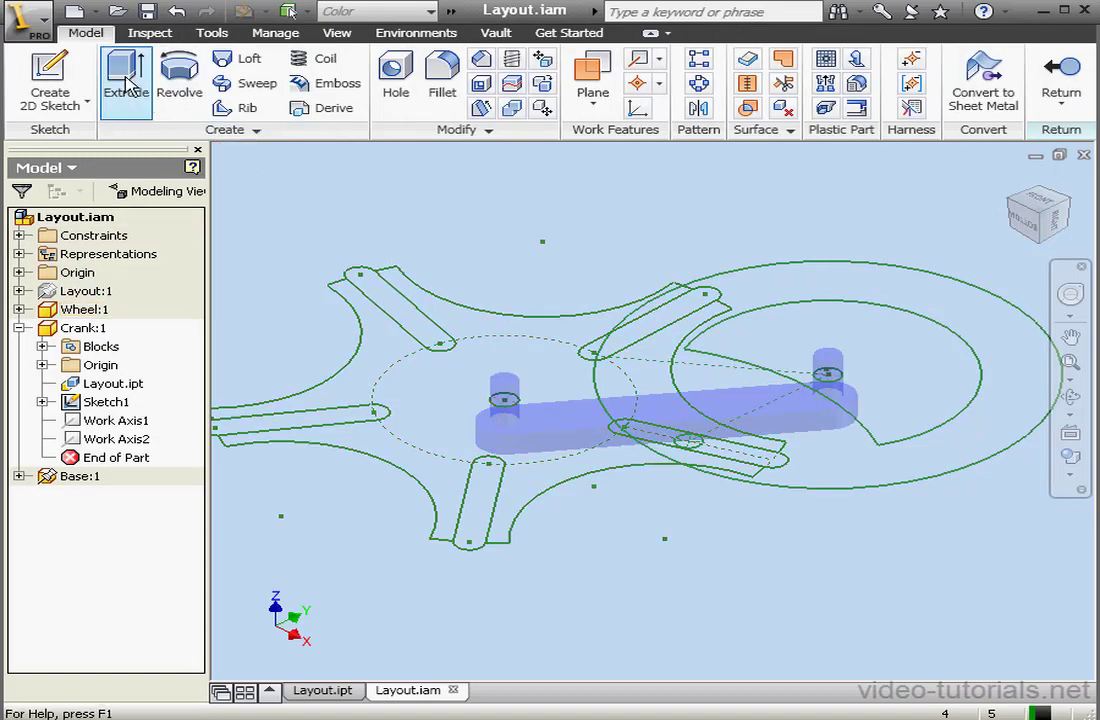
click(118, 78)
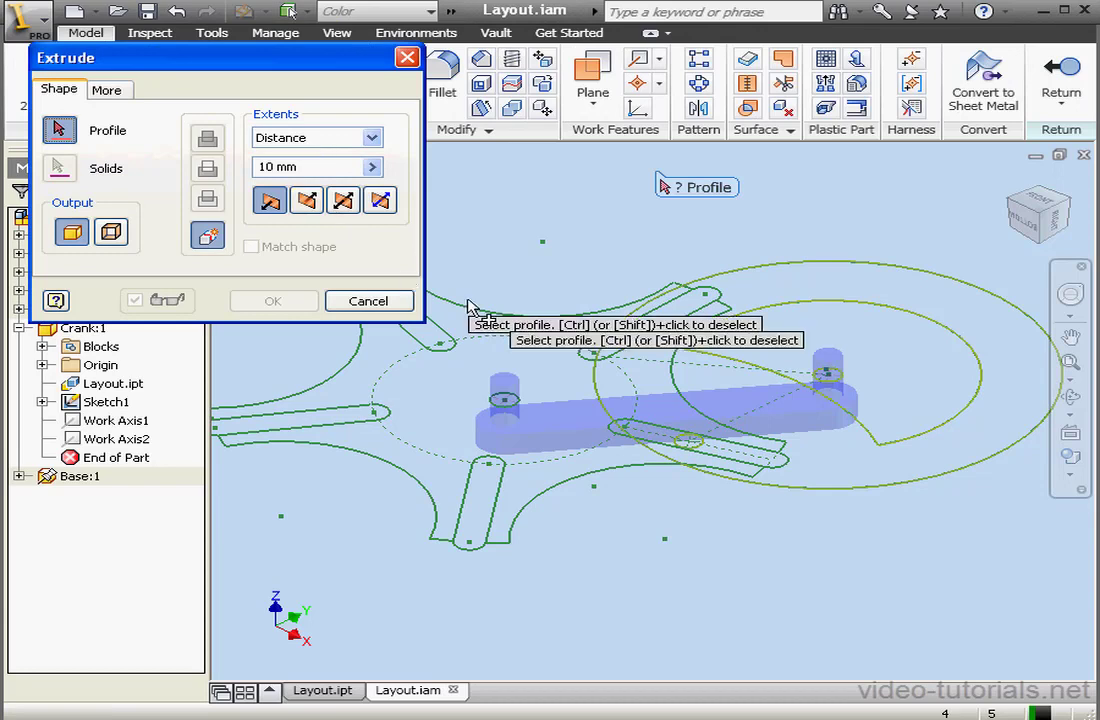
click(665, 398)
click(800, 340)
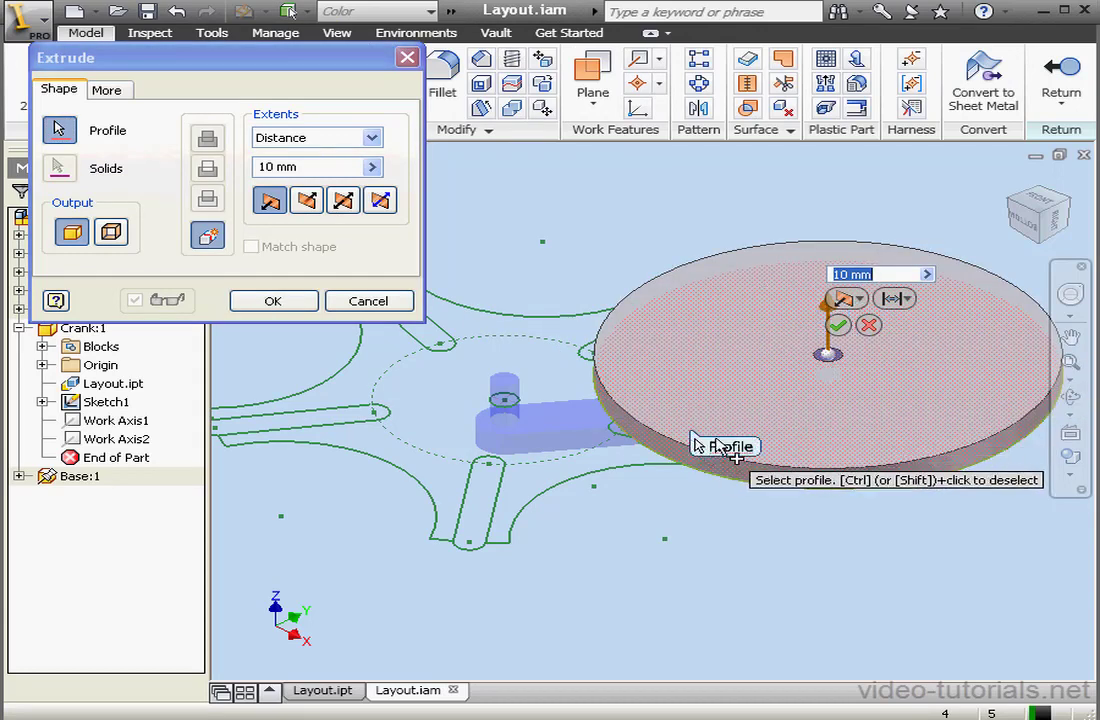
click(307, 201)
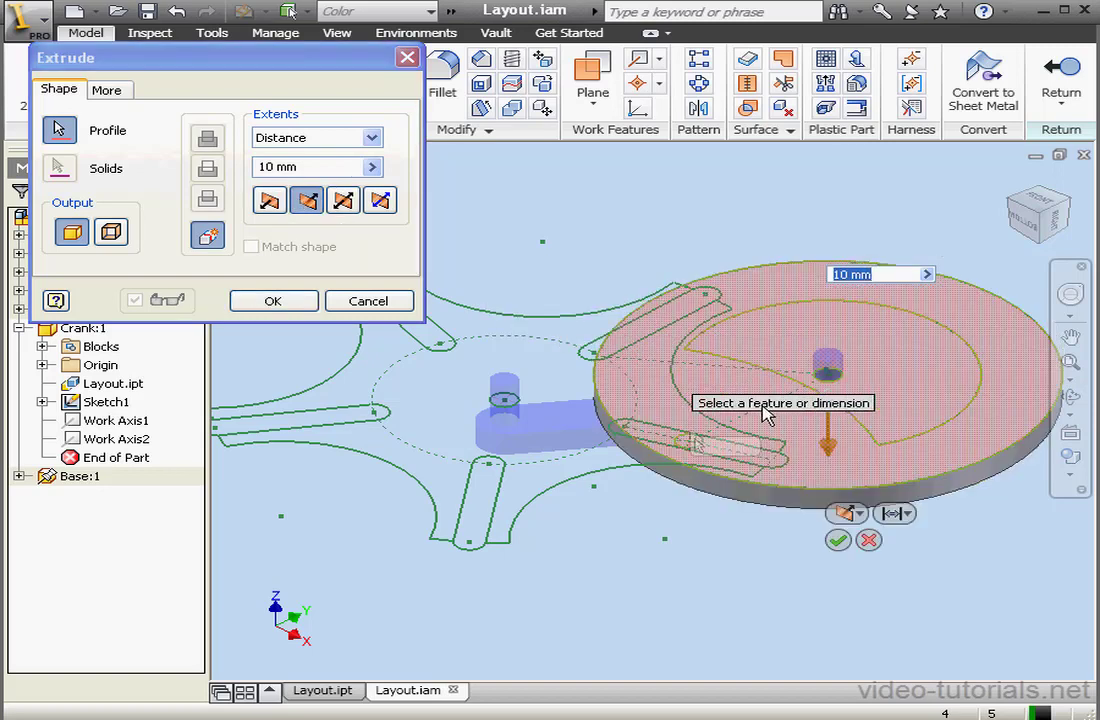
click(273, 301)
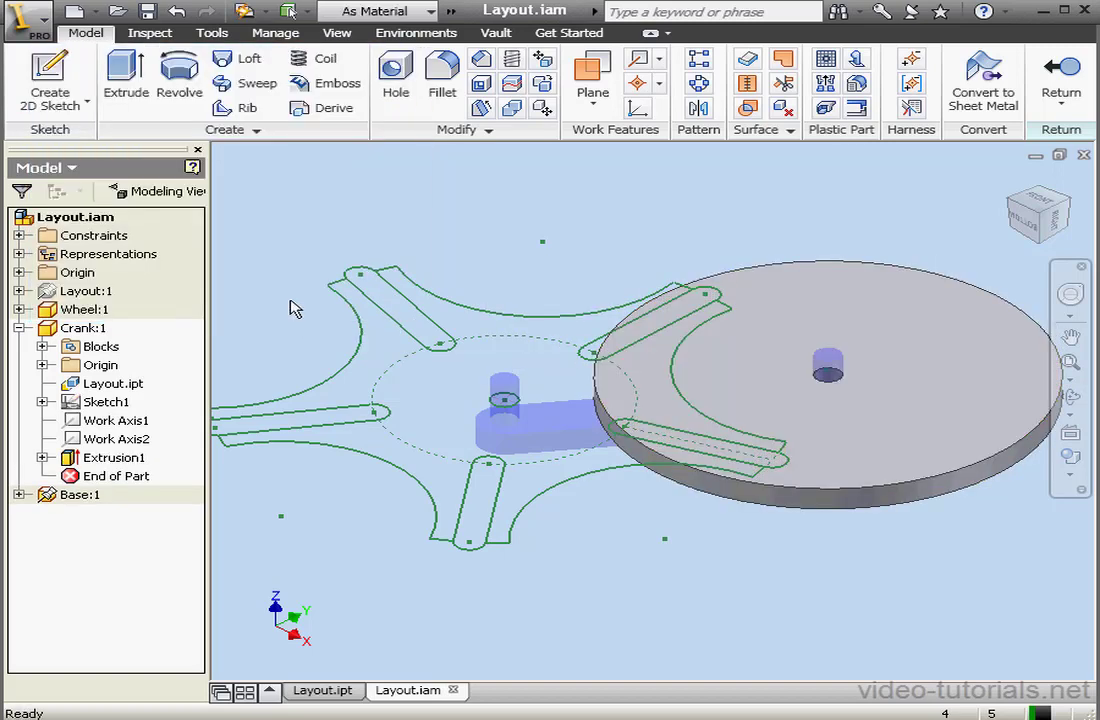
- Show the Crank's Sketch1 again and extrude the crescent and the small drive-pin circle 10 mm upward, joined to the disc
right_click(100, 402)
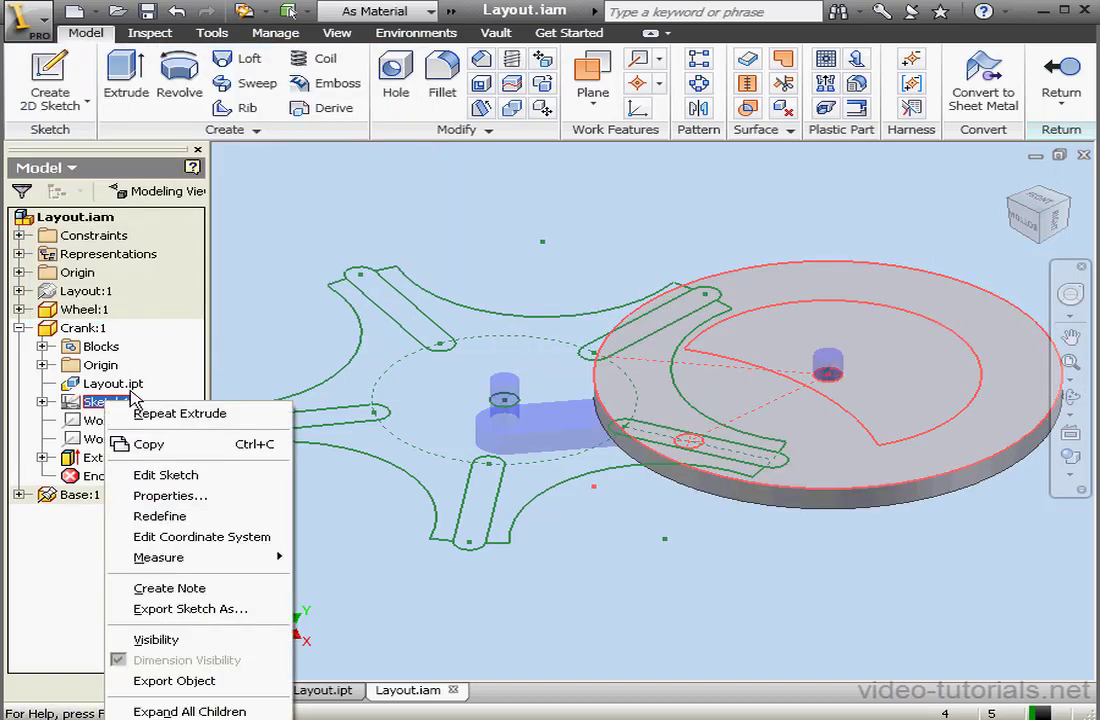
click(190, 640)
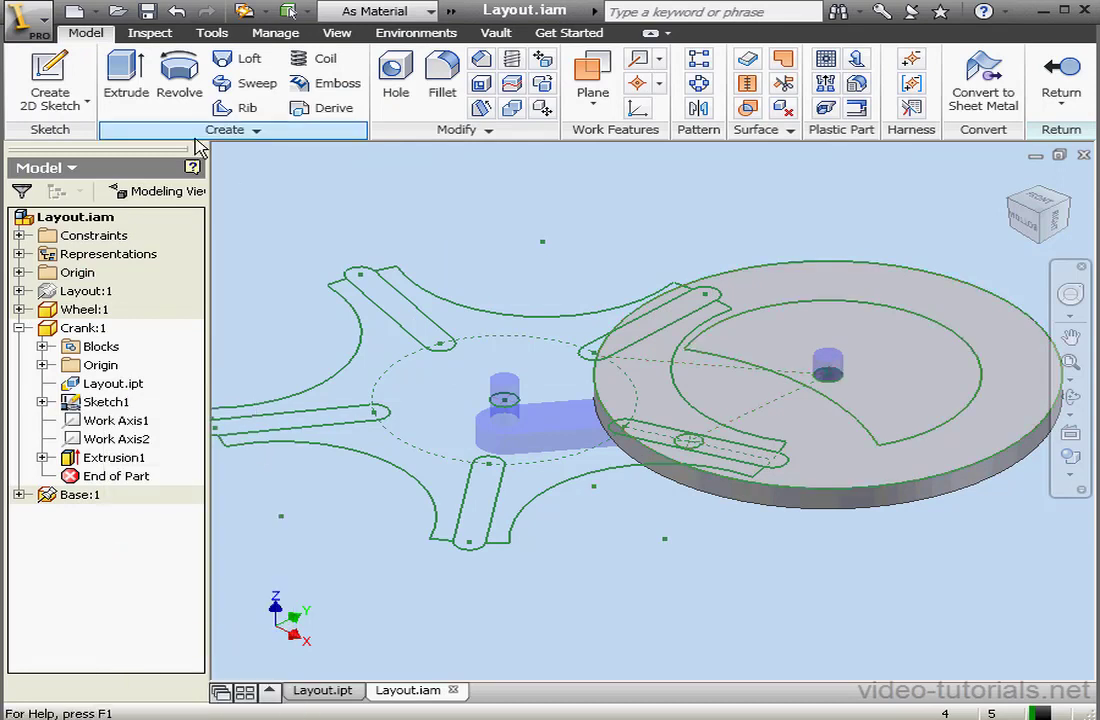
click(124, 80)
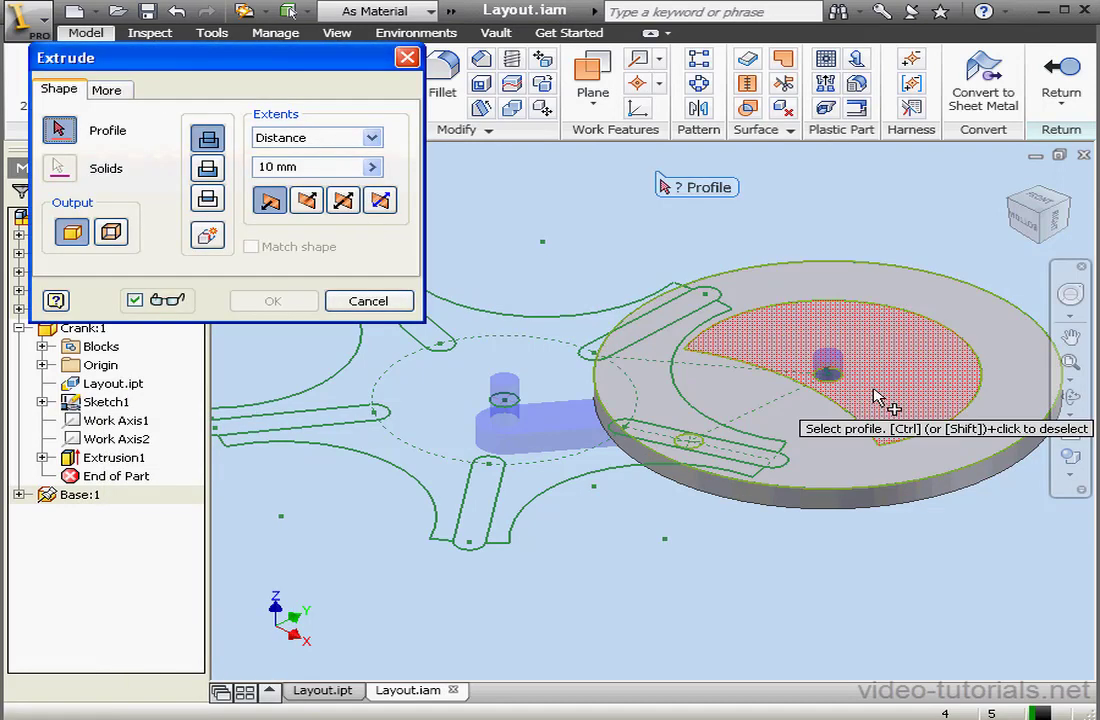
click(880, 402)
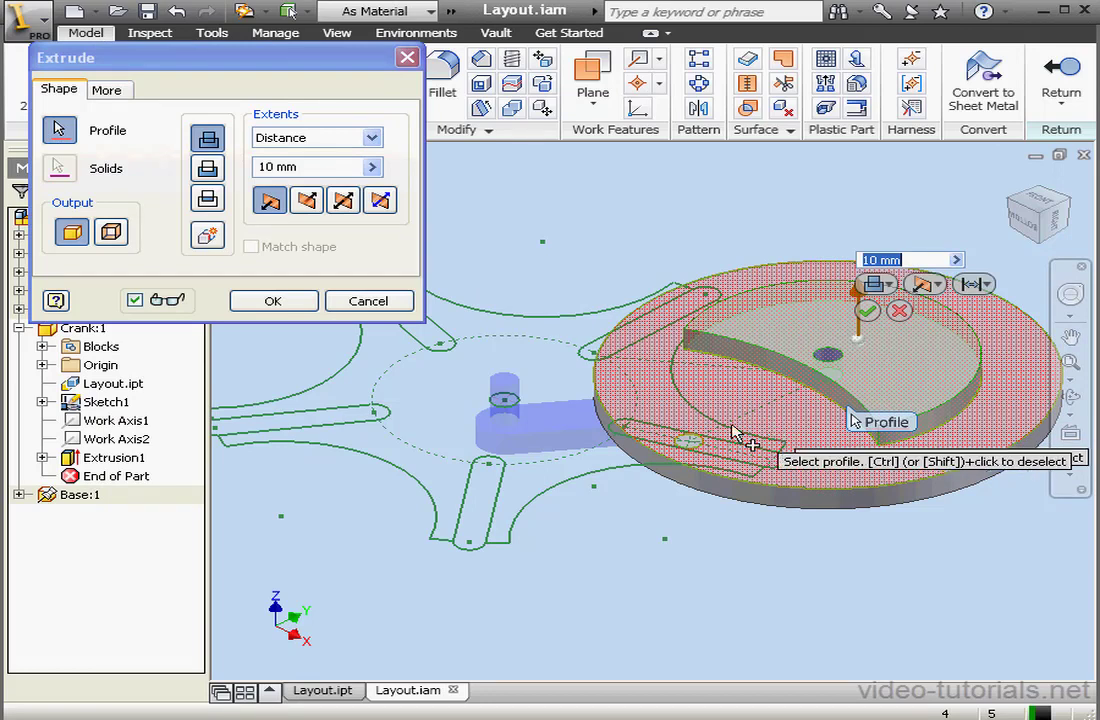
click(688, 445)
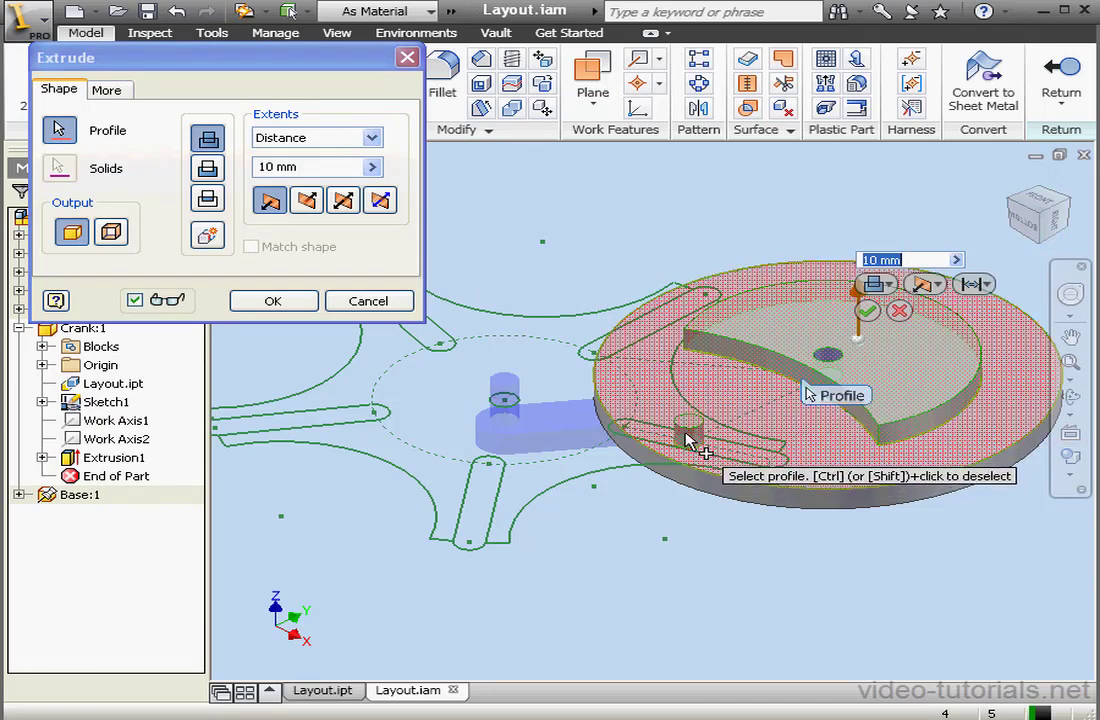
click(276, 301)
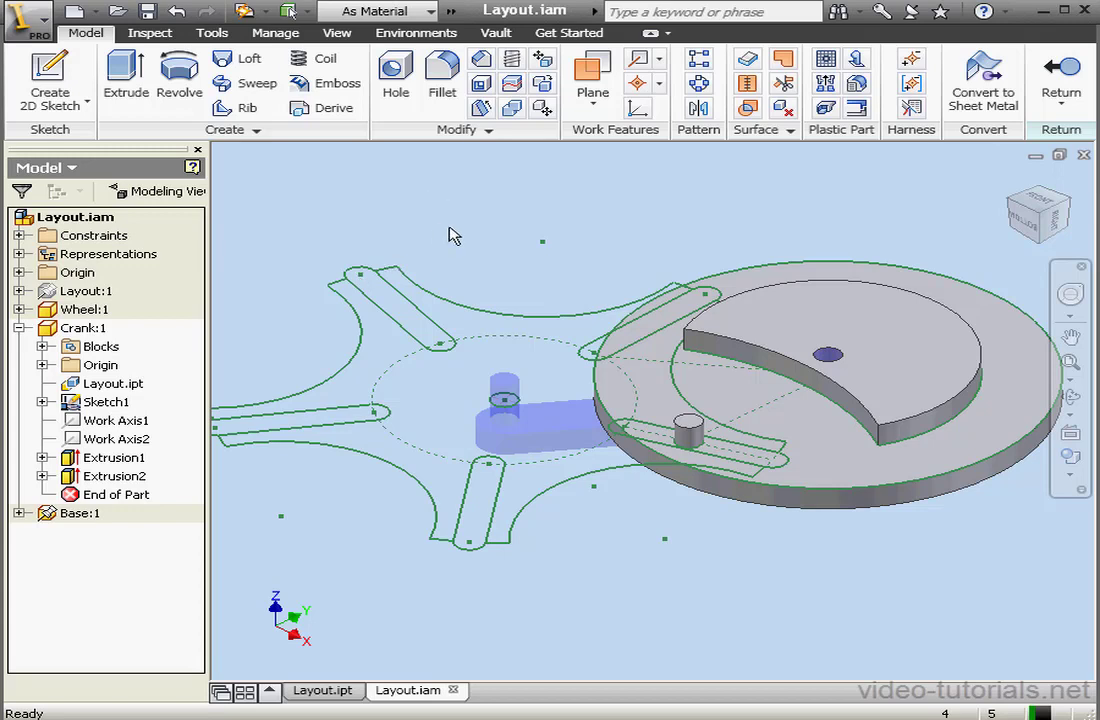
- Colour the Crank part Green, hide its Sketch1 and return to the assembly
click(431, 13)
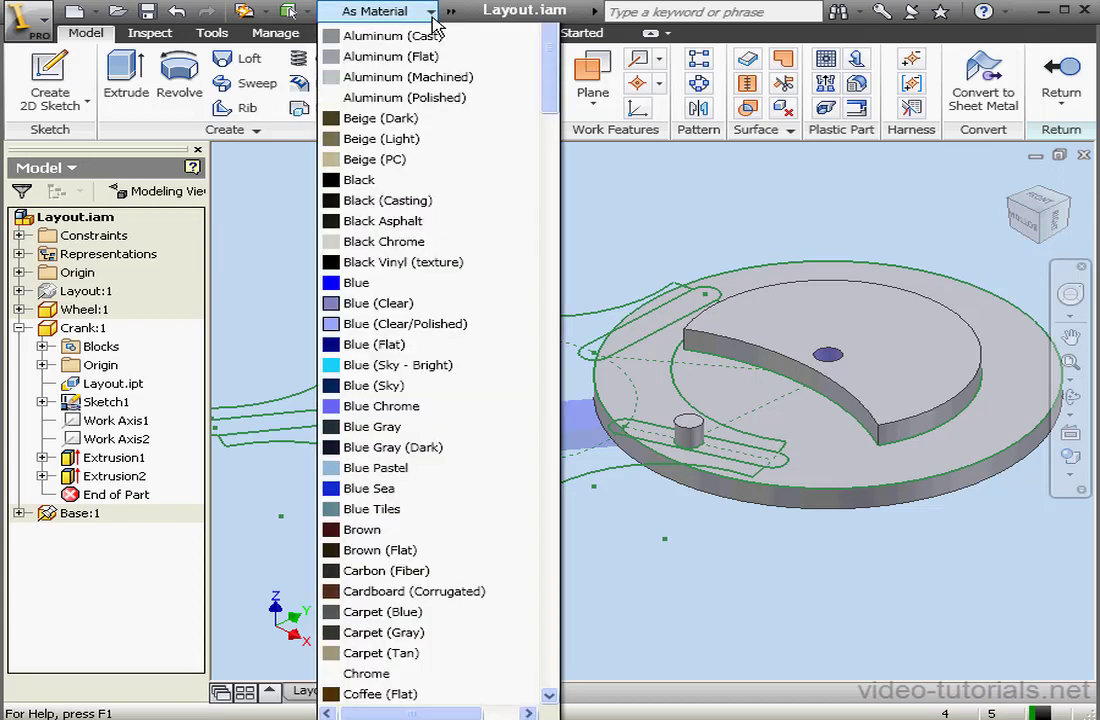
drag(555, 110, 556, 307)
click(362, 238)
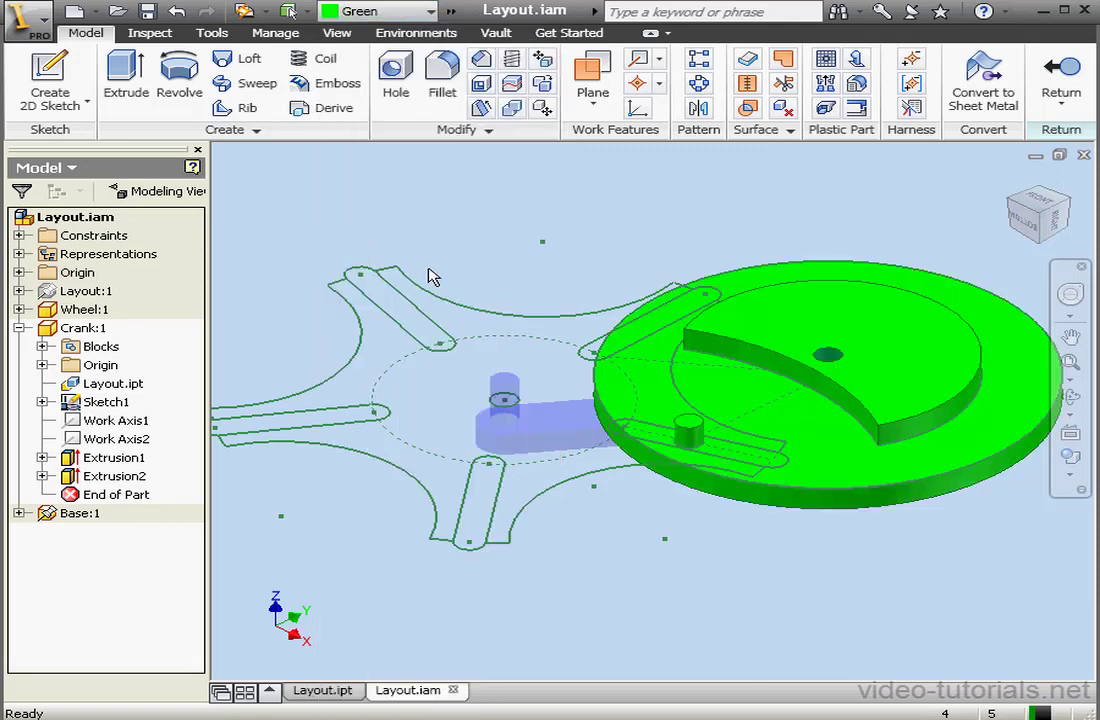
right_click(103, 400)
click(182, 643)
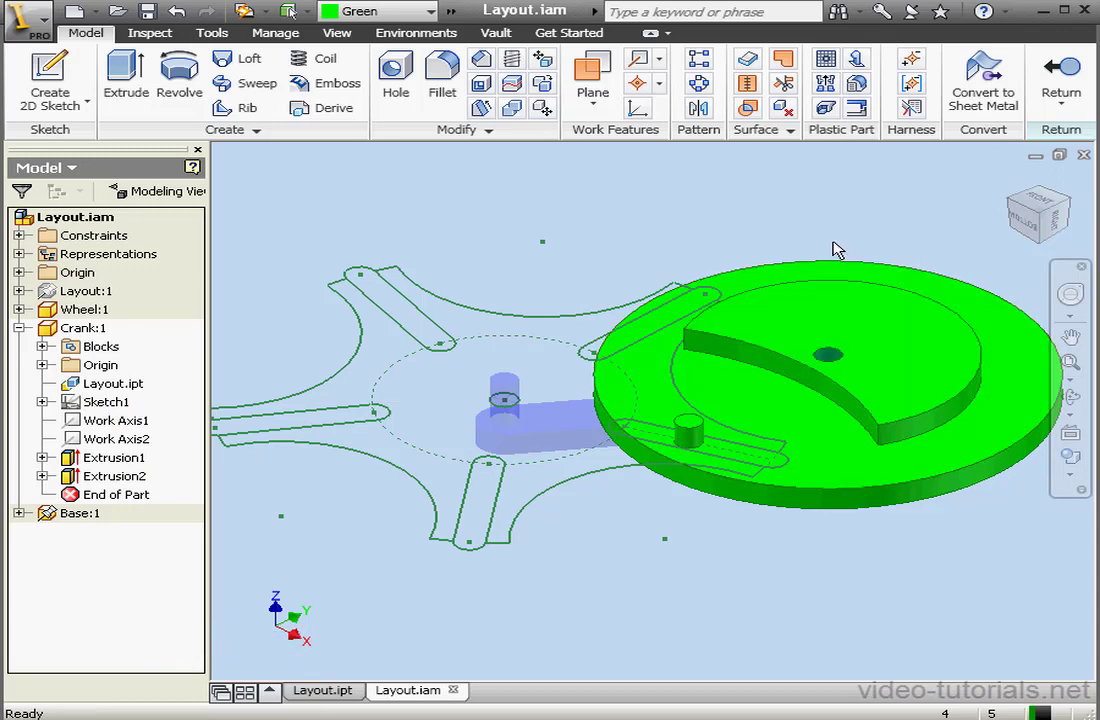
click(1059, 78)
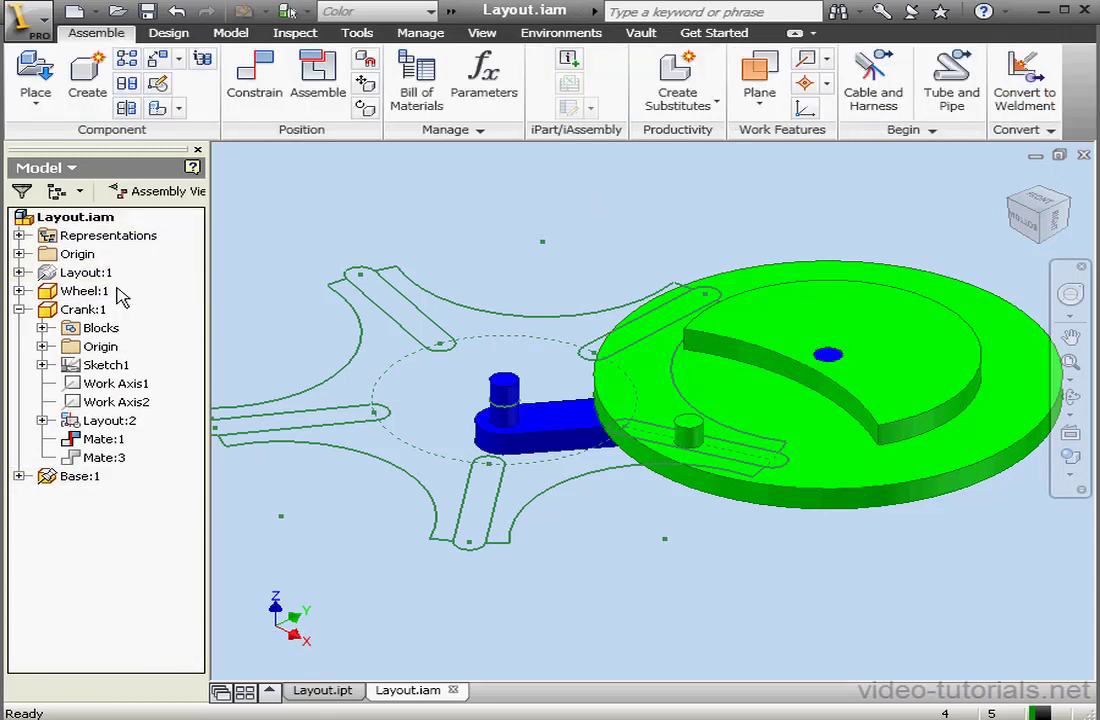
- Edit the Wheel part in place and extrude its slotted star profile 10 mm upward as a solid, leaving the centre hole open
click(19, 310)
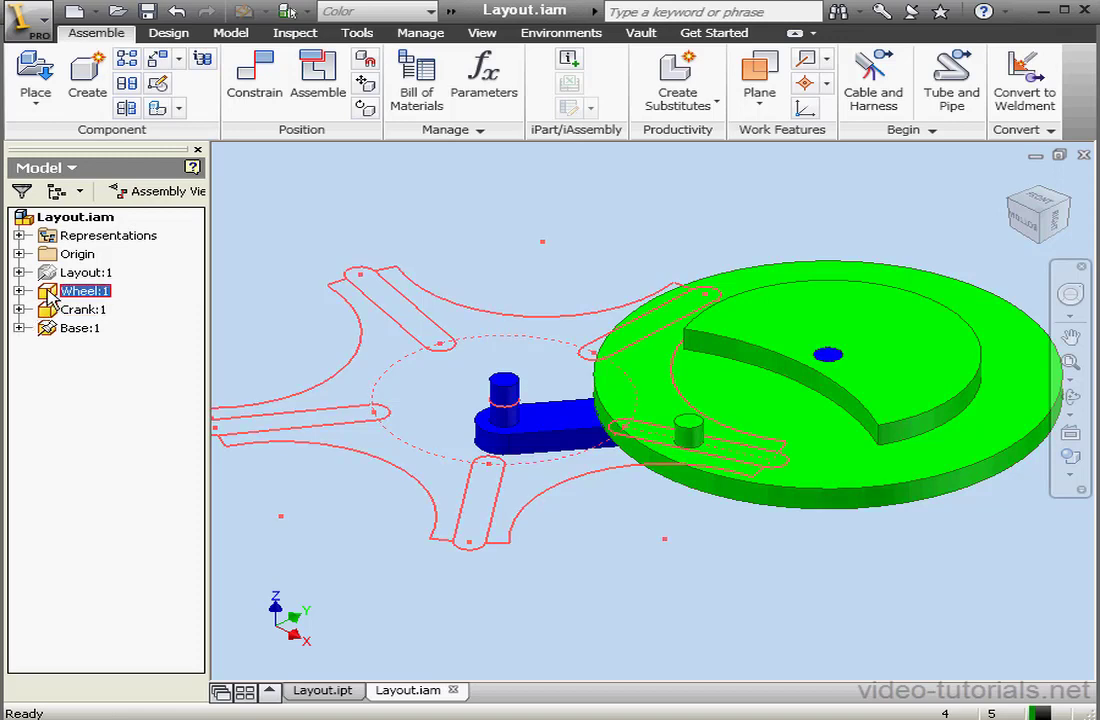
double_click(100, 291)
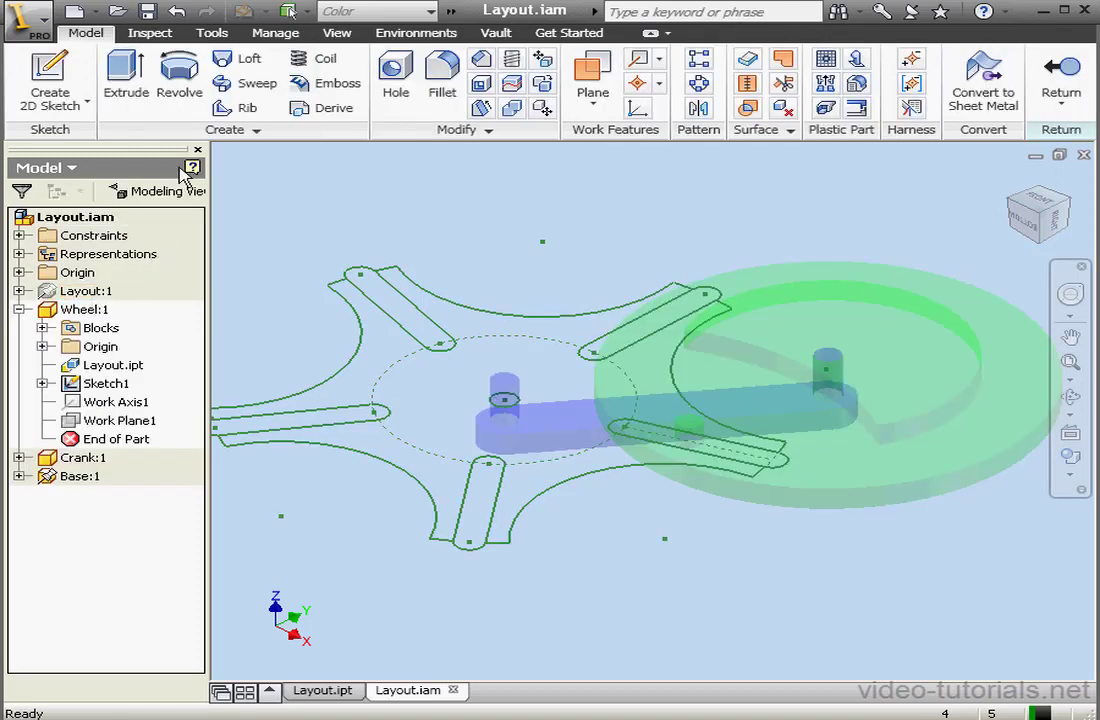
click(127, 82)
click(440, 390)
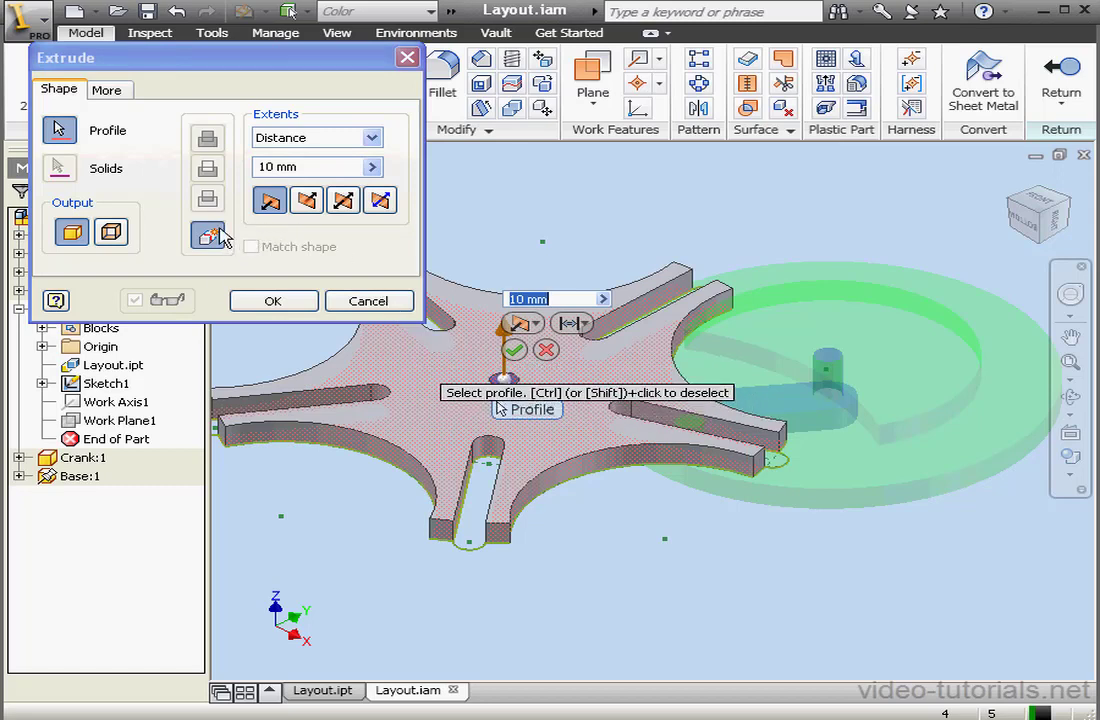
click(273, 302)
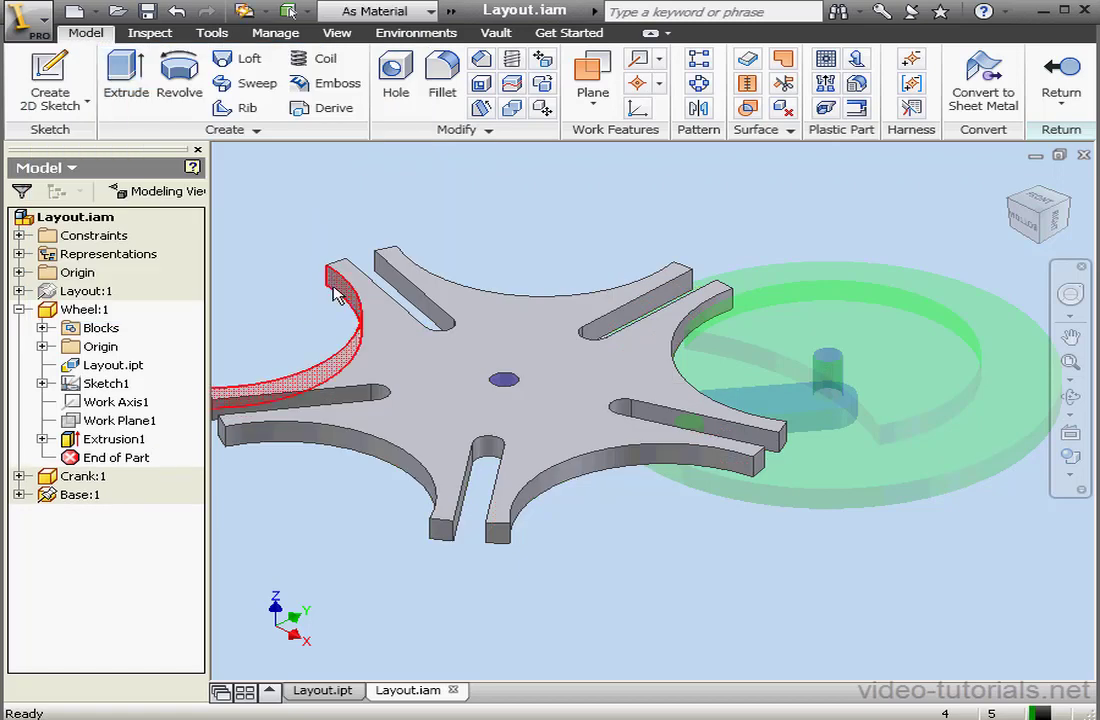
- Colour the Wheel part Red and return to the assembly
click(432, 14)
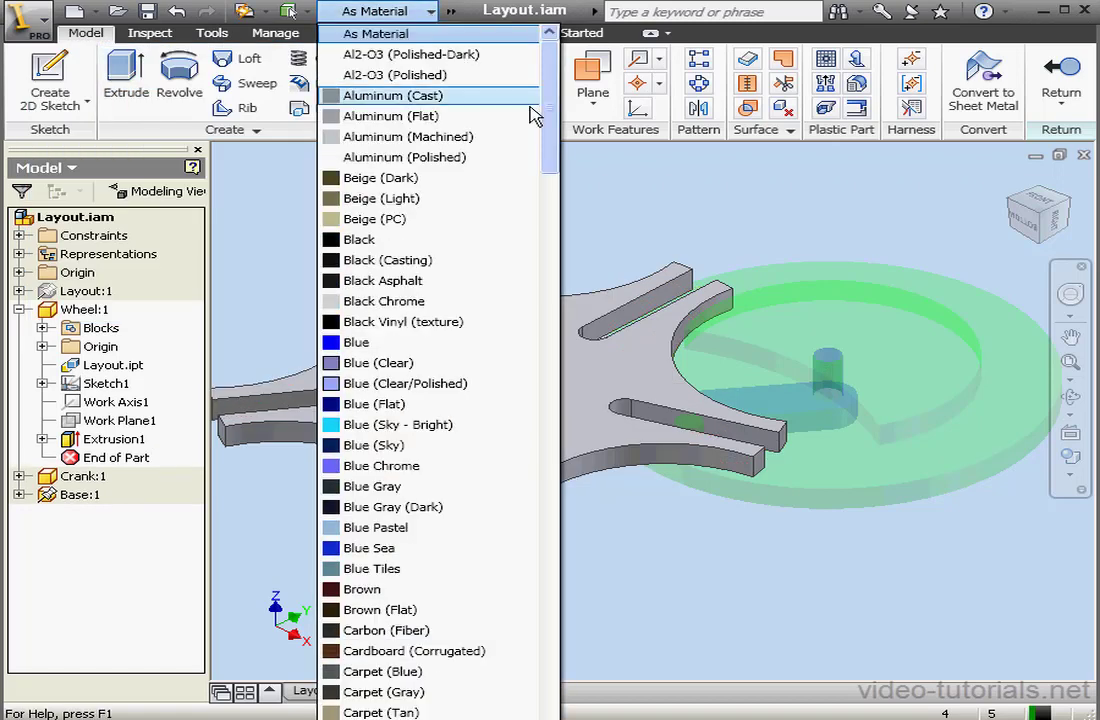
drag(550, 110, 558, 644)
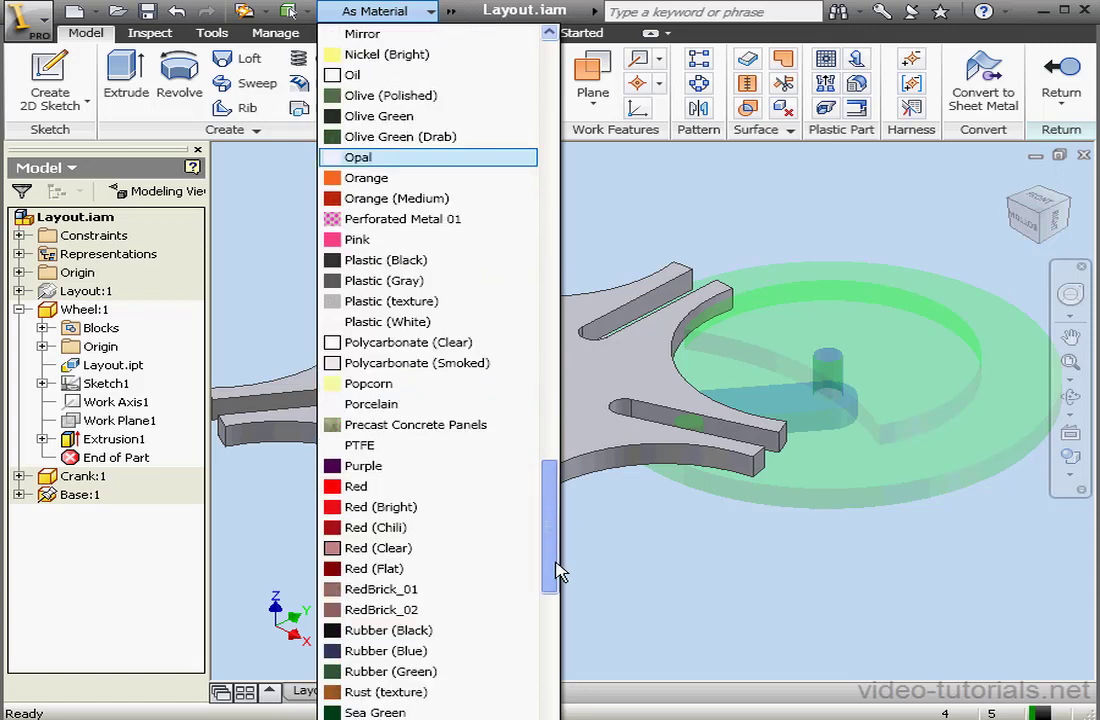
click(398, 490)
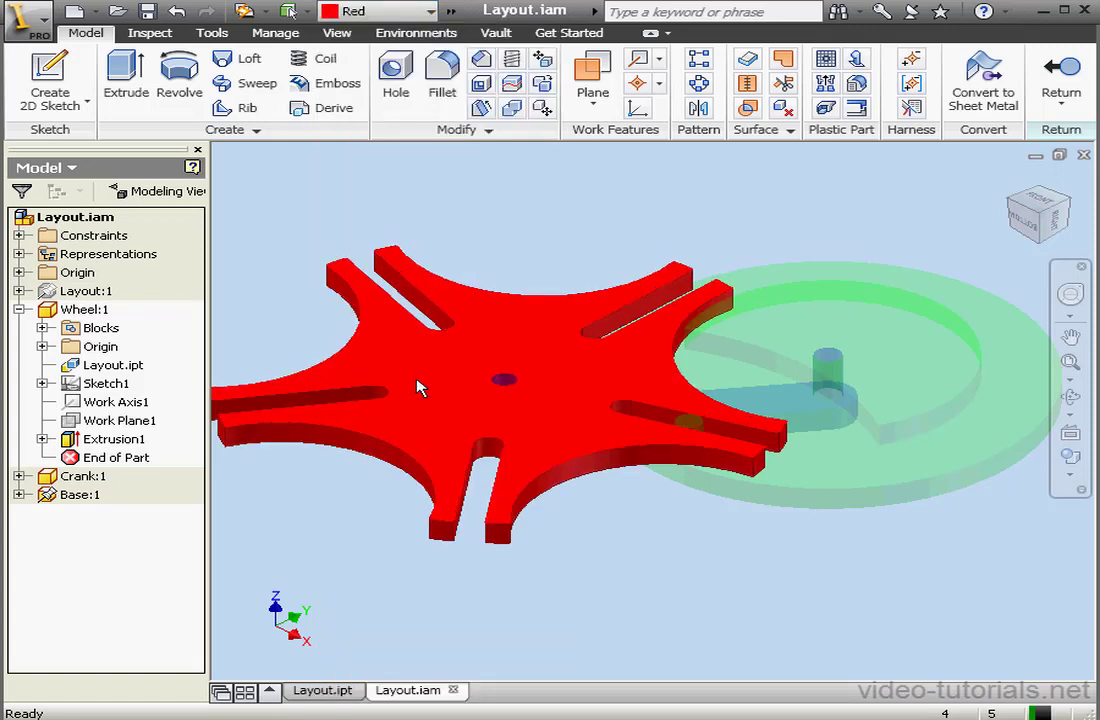
click(1061, 88)
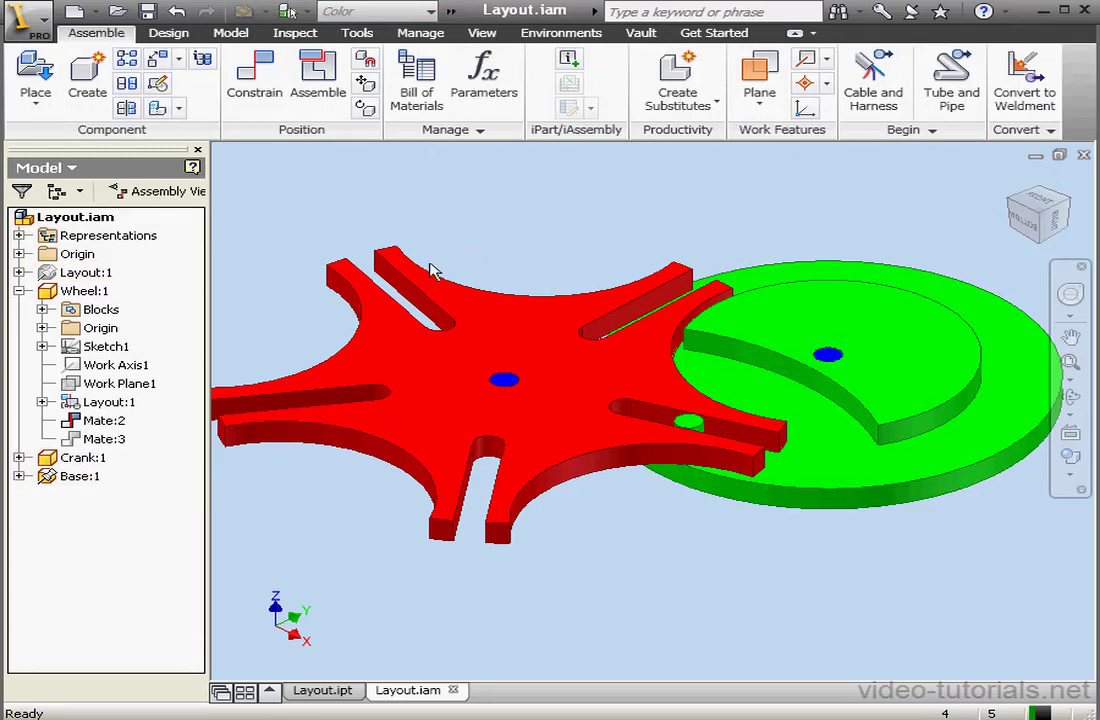
- Add both the Wheel and the Crank components to the contact set
right_click(70, 290)
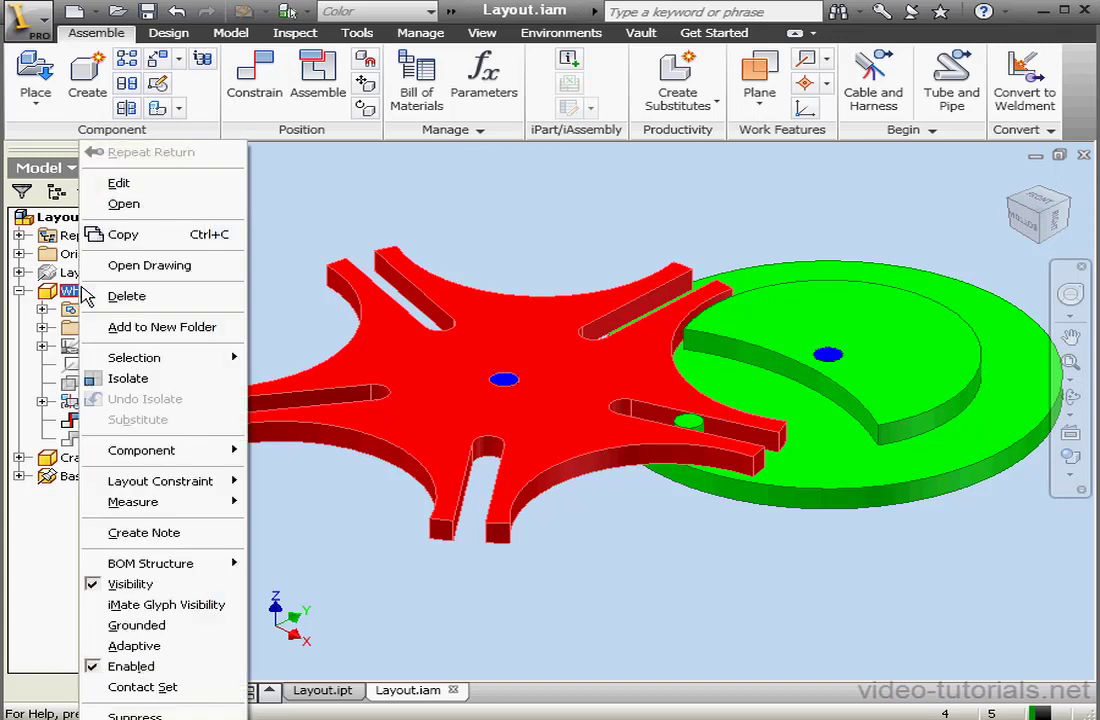
click(190, 646)
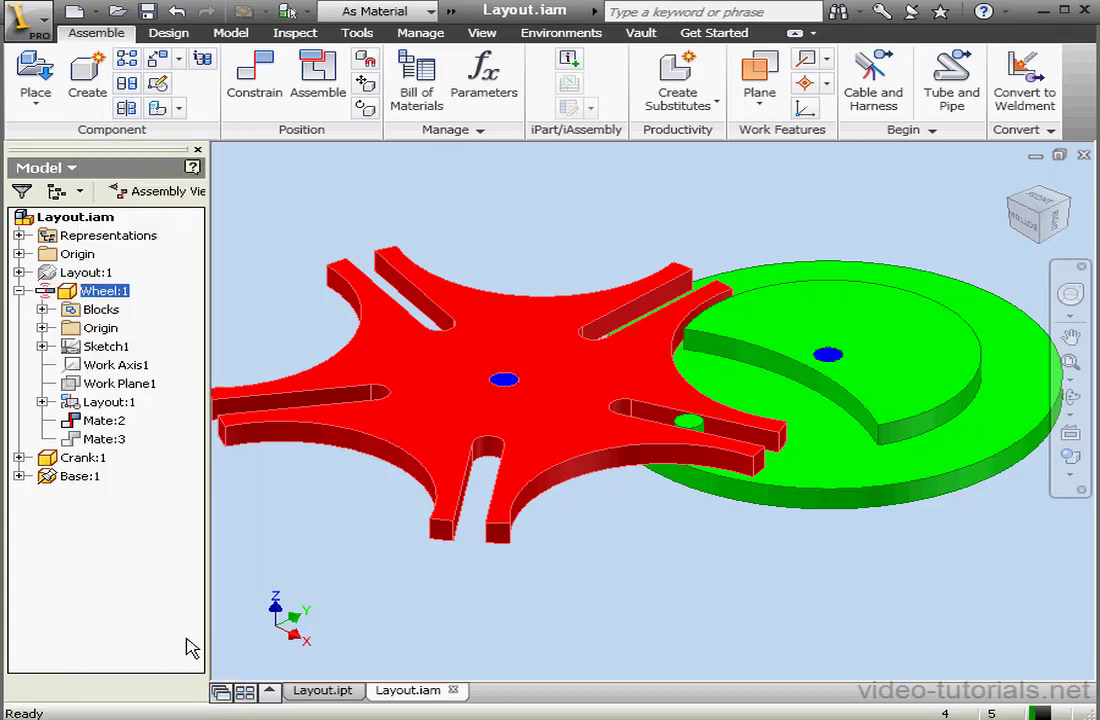
right_click(86, 459)
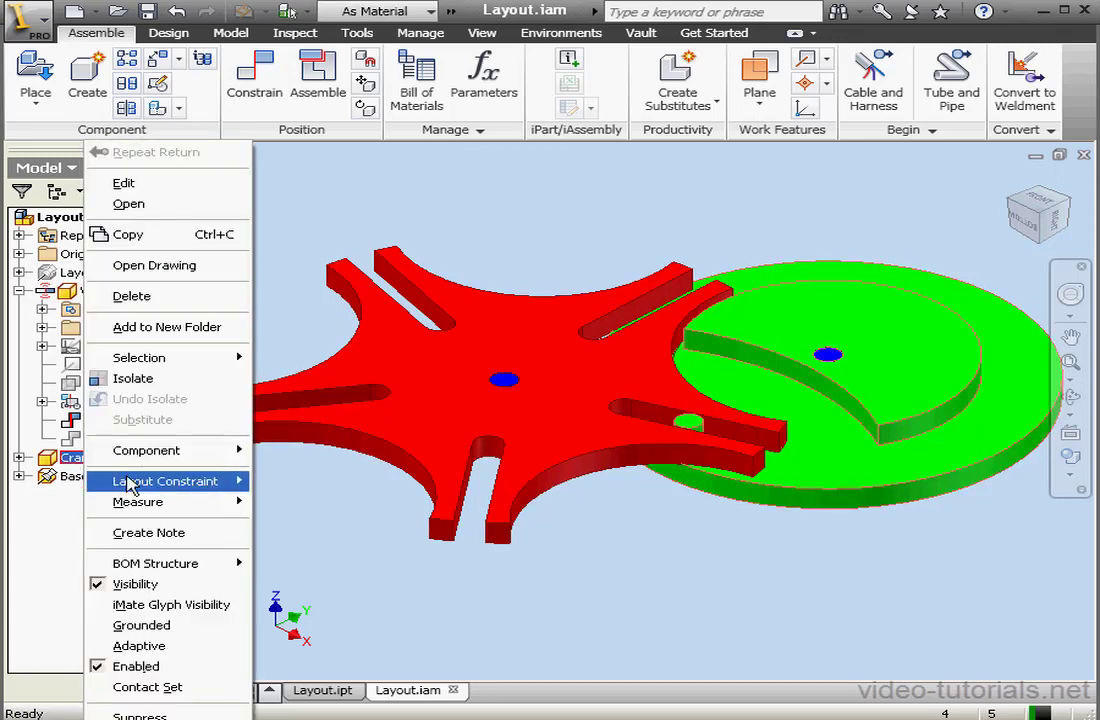
click(171, 690)
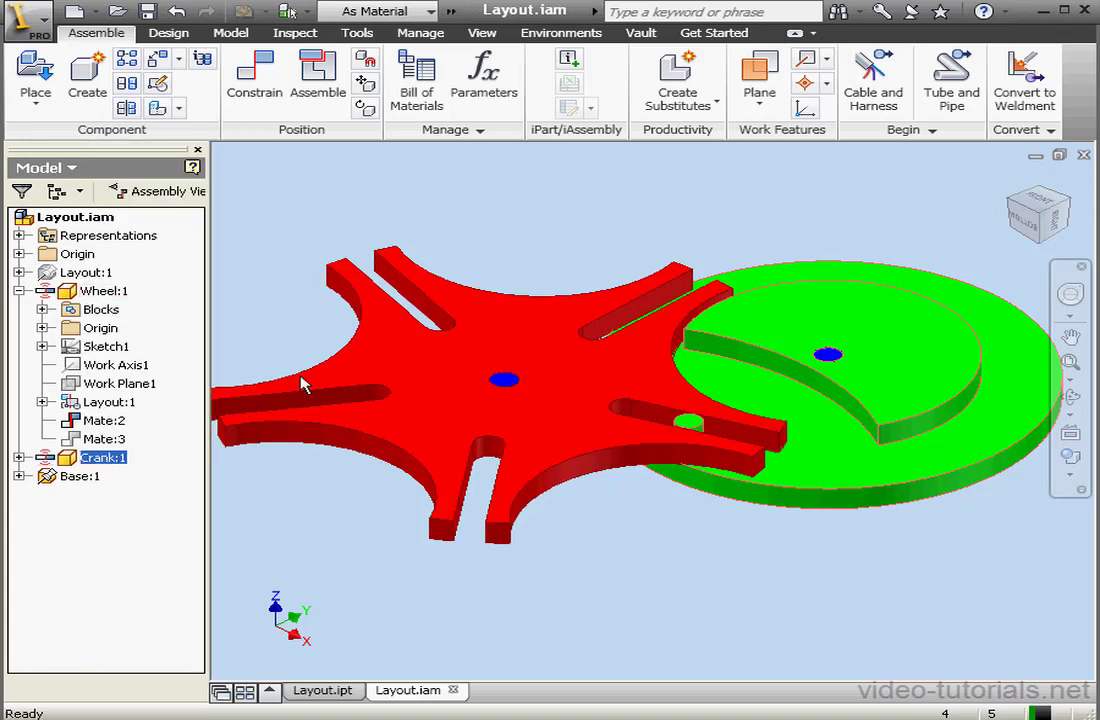
- Set the assembly's Interactive Contact to Contact Set Only in the document's modeling settings and apply it
click(362, 34)
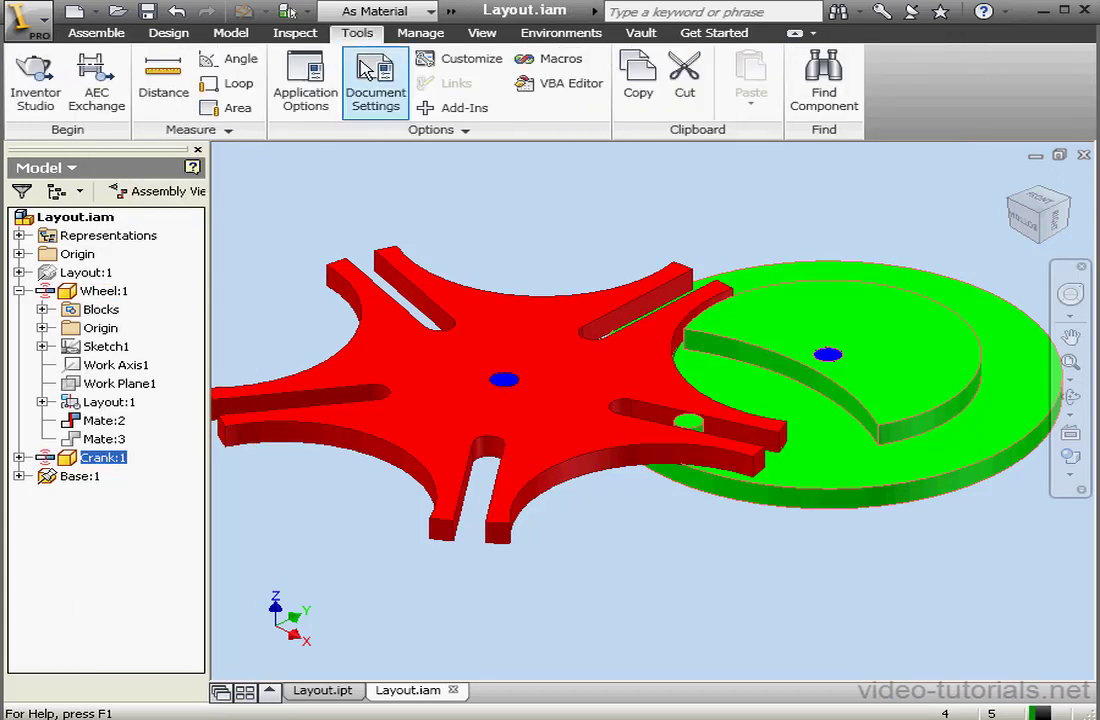
click(372, 76)
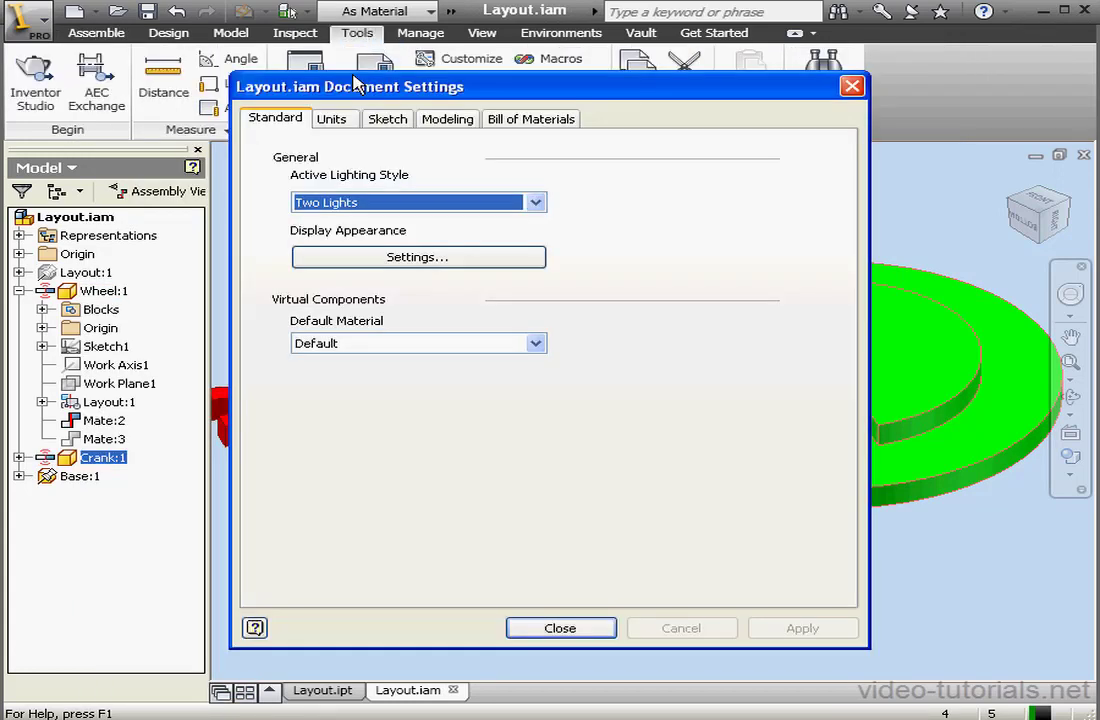
click(447, 120)
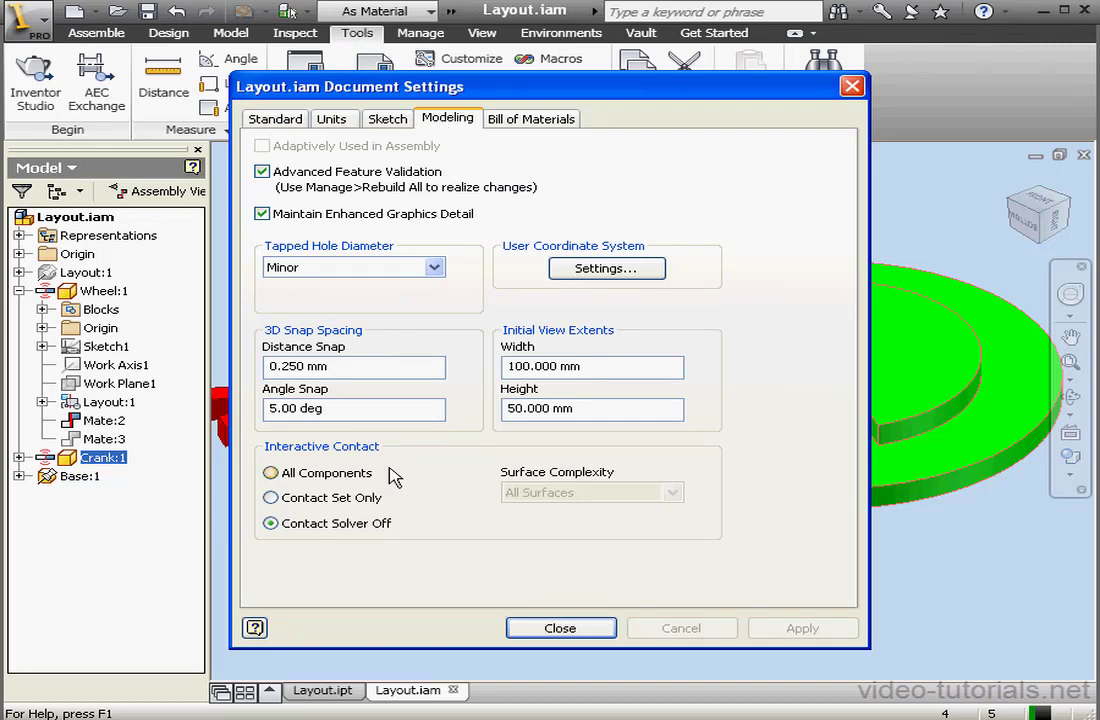
click(271, 498)
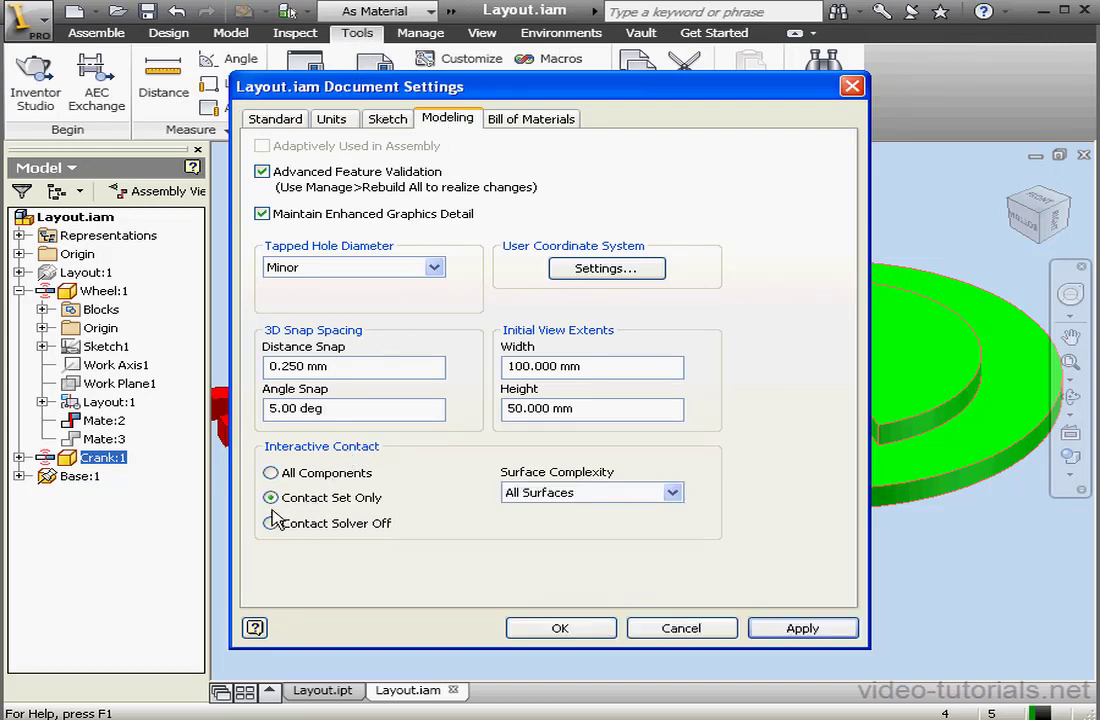
click(803, 630)
click(560, 628)
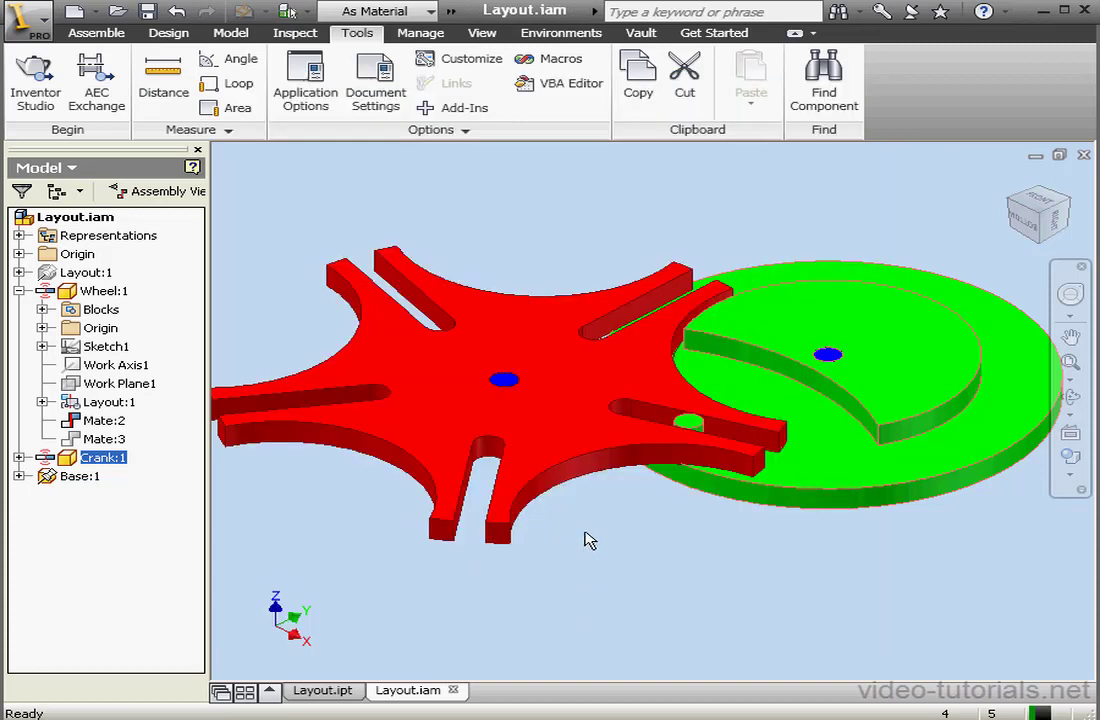
- Rotate the Crank by its drive pin so the pin runs through the slots and turns the Wheel, testing the contact motion
click(1071, 397)
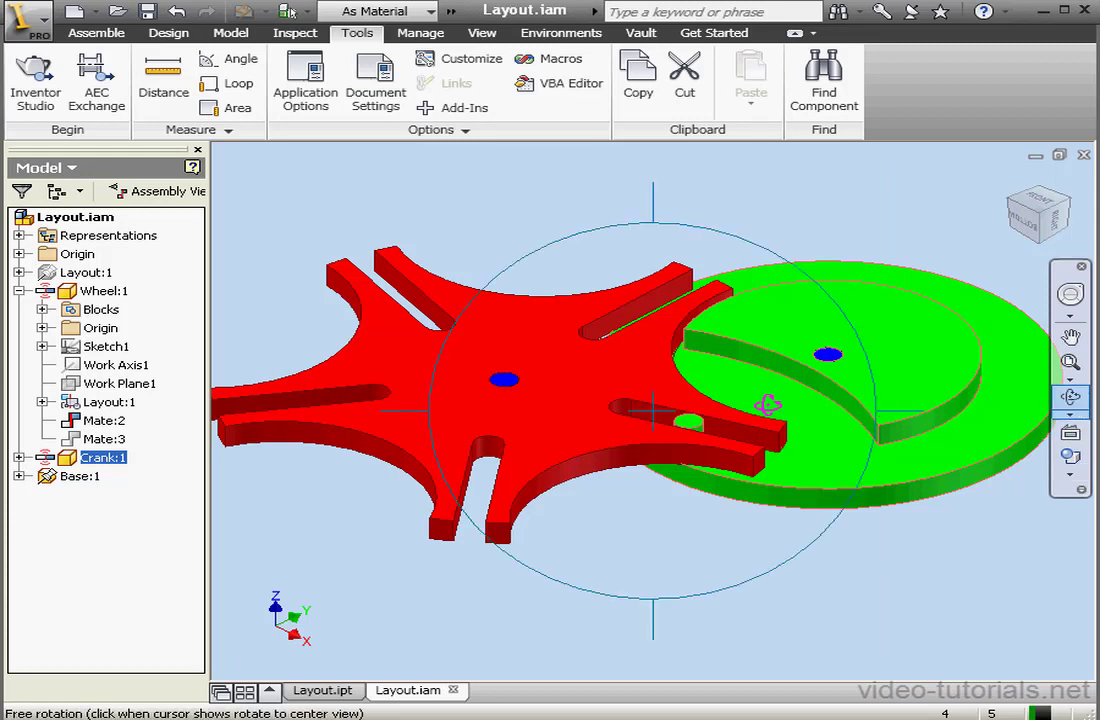
drag(768, 404, 675, 506)
right_click(677, 507)
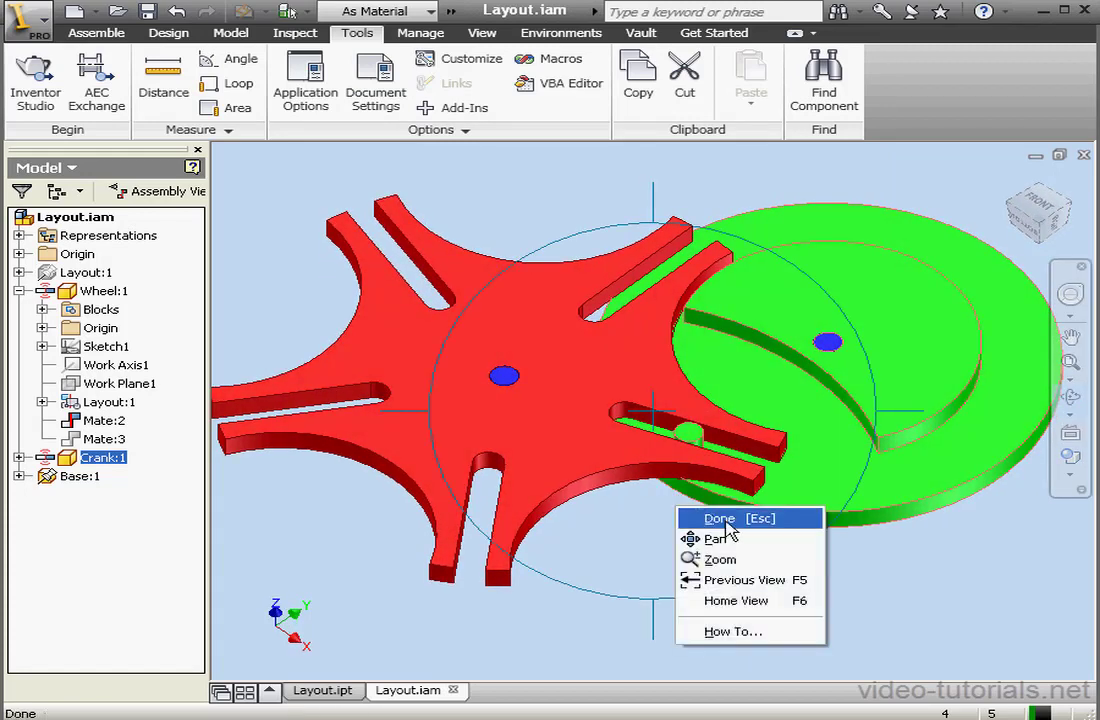
click(719, 518)
drag(683, 433, 677, 331)
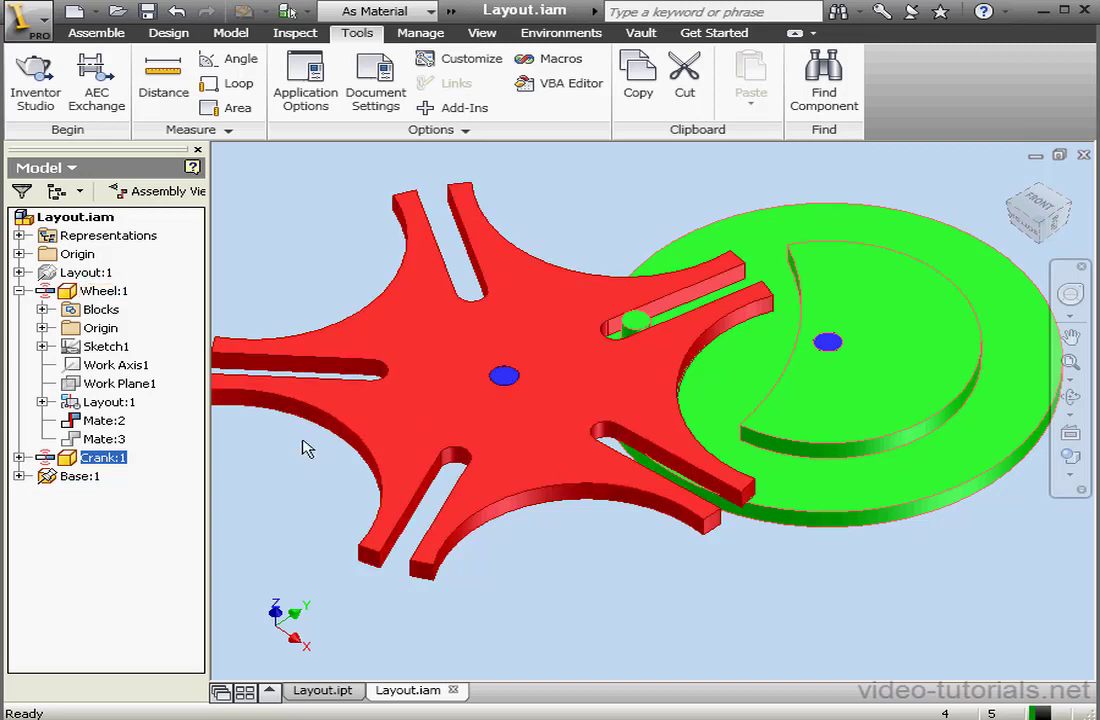
- In the Crank part, sketch a line on the disc face from the centre hole to the drive pin's centre and return to the assembly
double_click(70, 463)
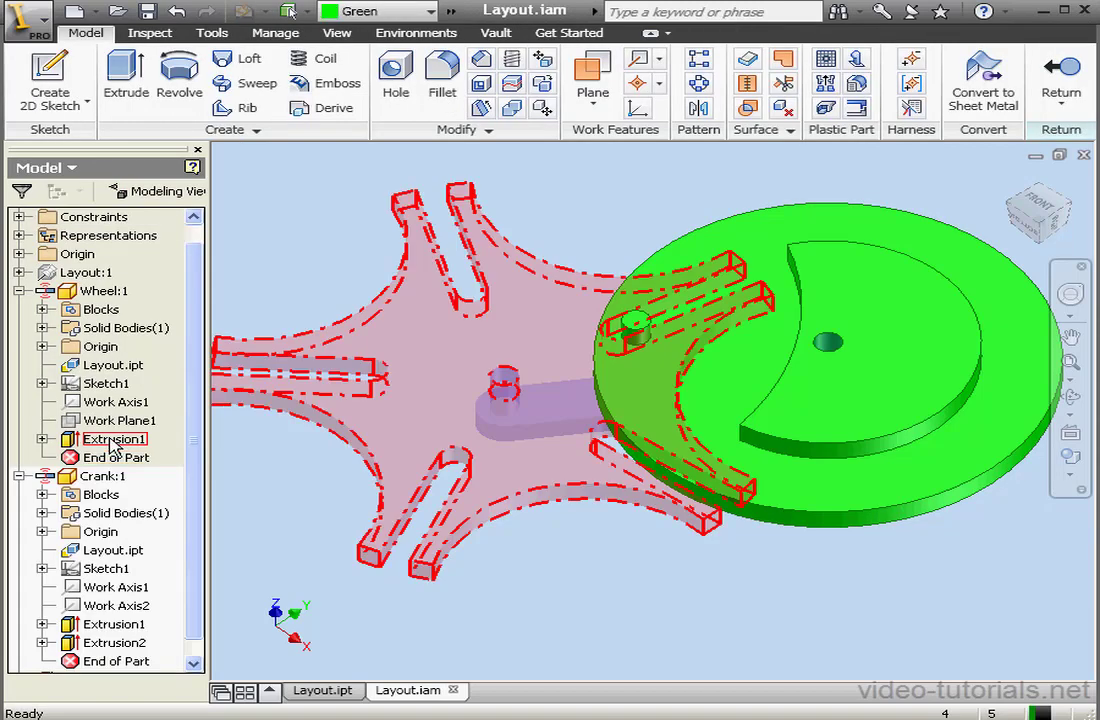
right_click(744, 370)
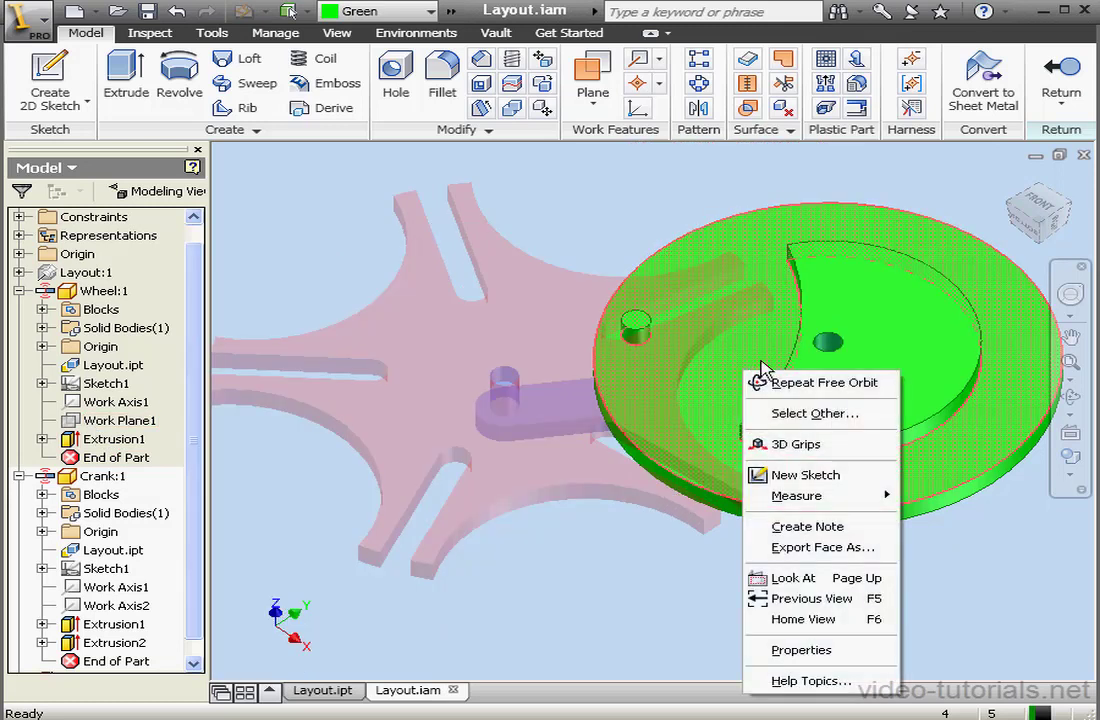
click(806, 476)
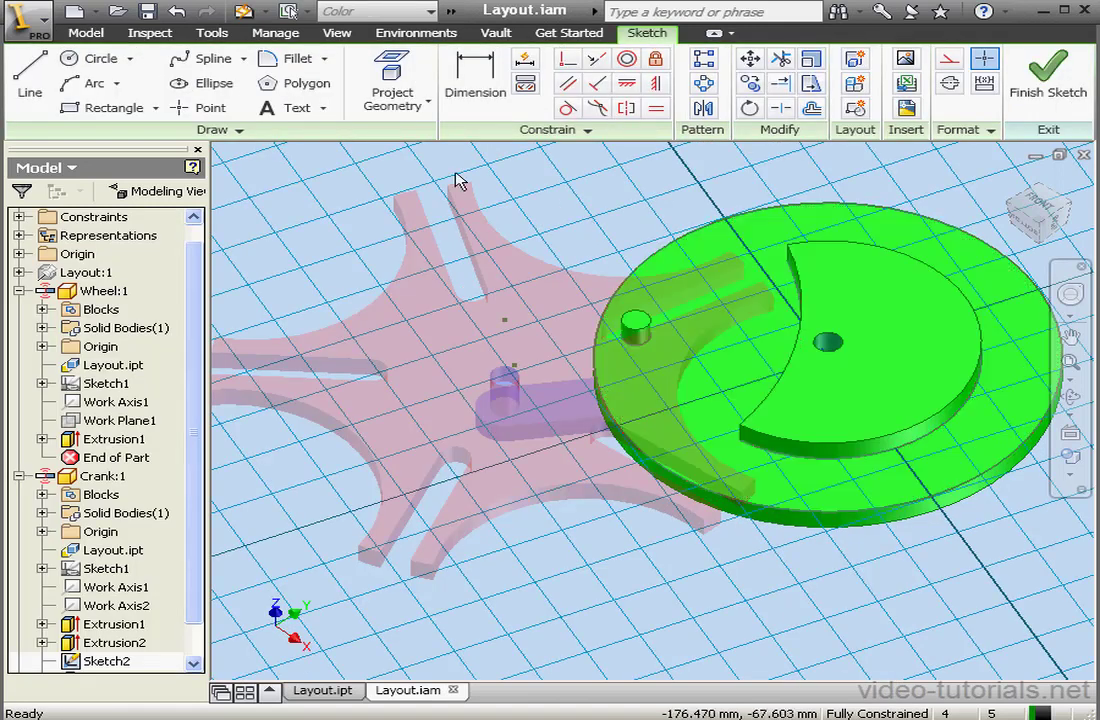
click(40, 82)
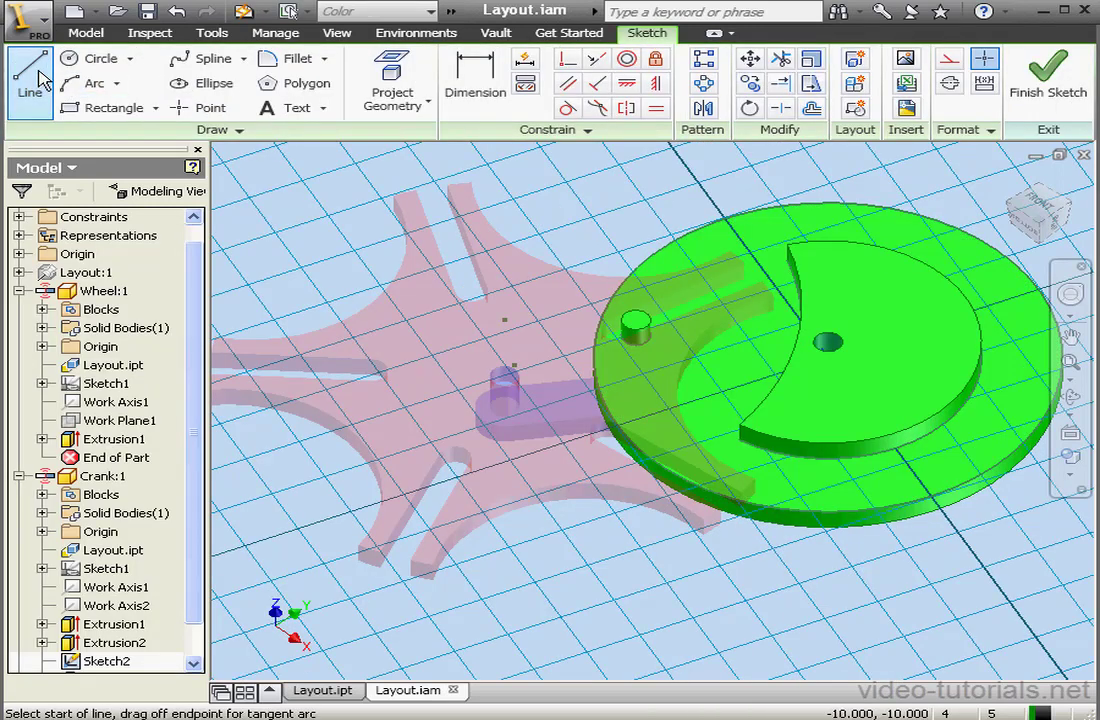
click(830, 356)
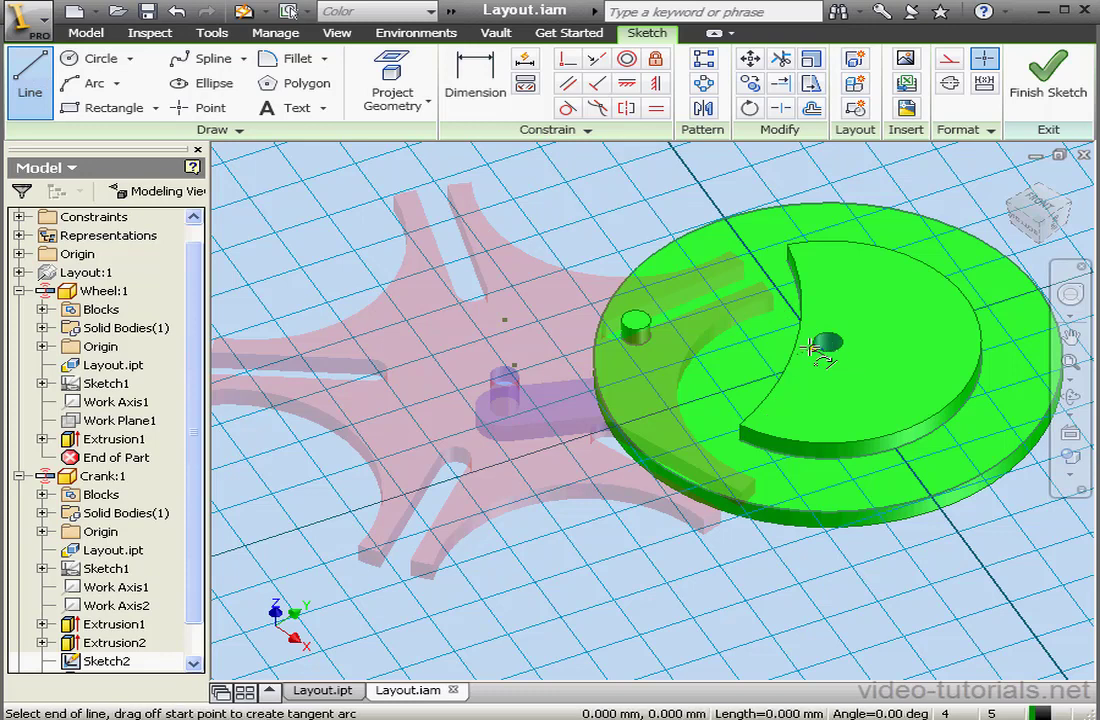
click(632, 336)
right_click(706, 272)
click(748, 282)
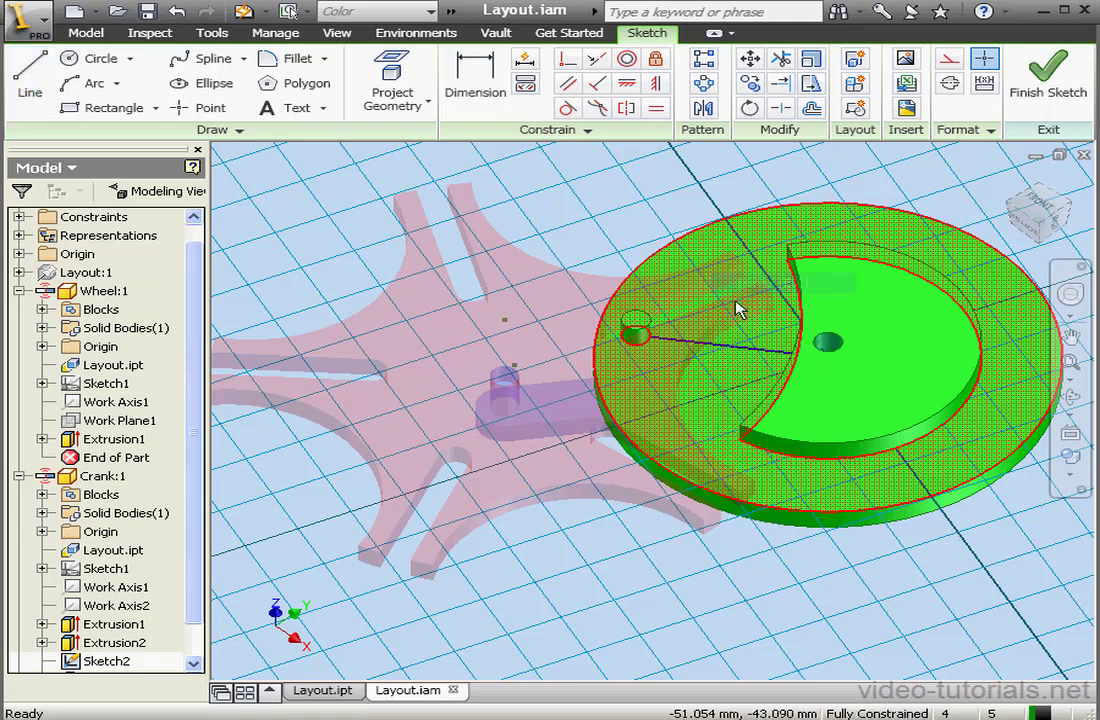
click(1040, 85)
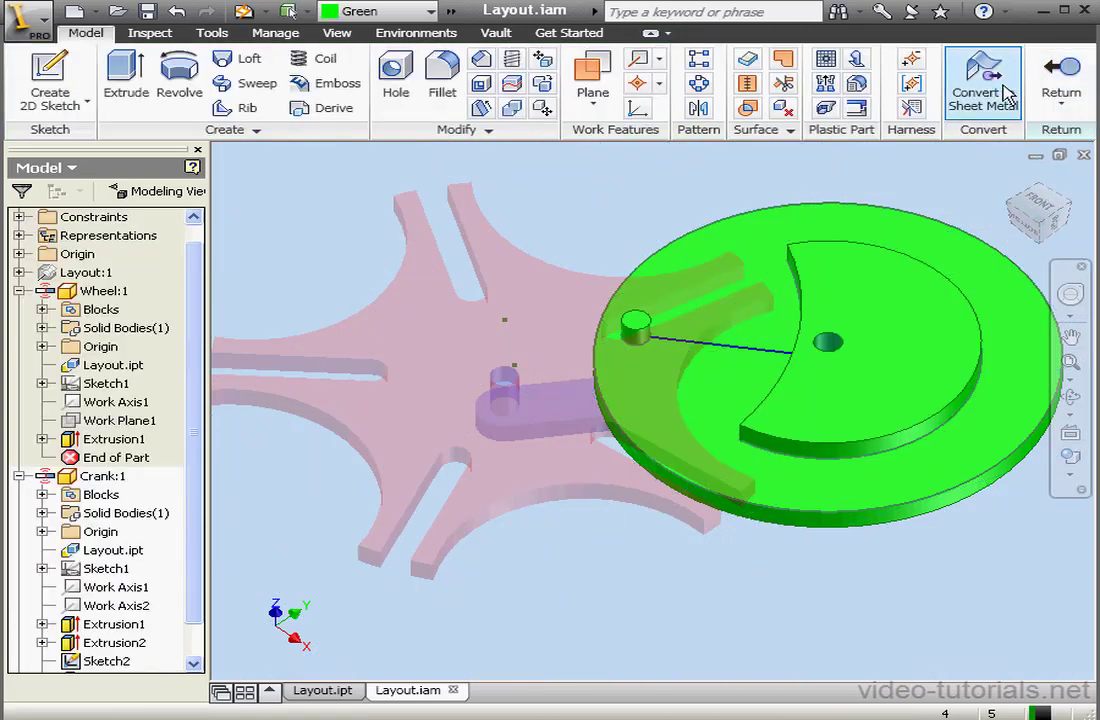
click(1066, 82)
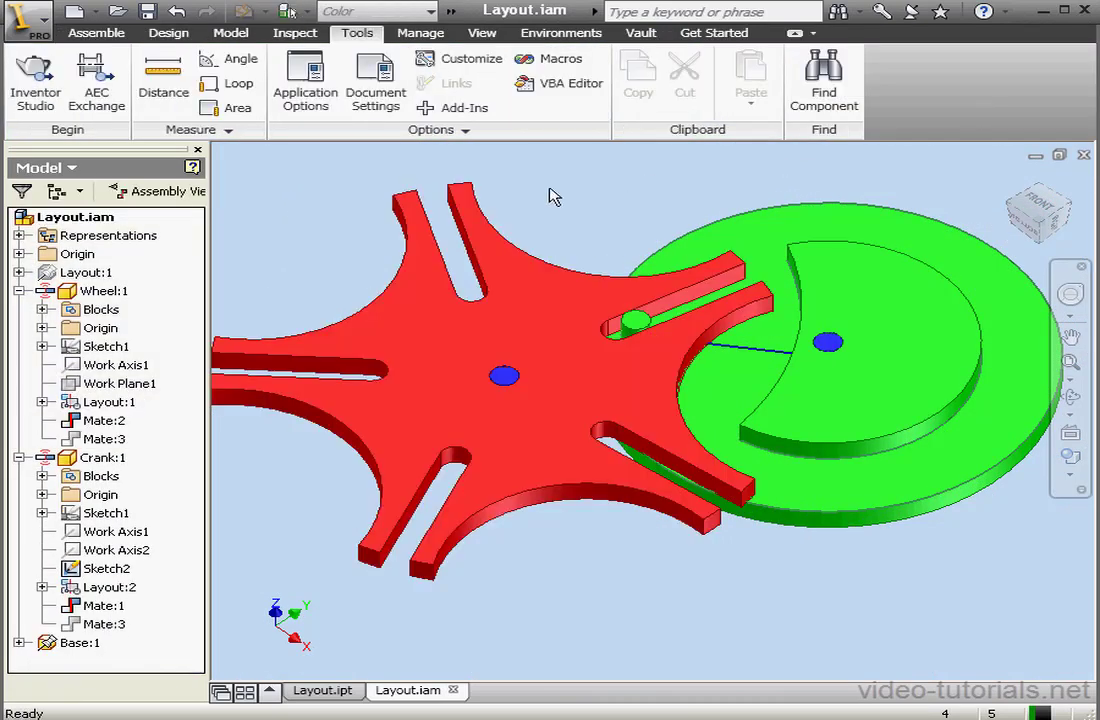
- Add a directed angle constraint of 0 deg between the Crank's sketched line and the Base's long straight edge
click(100, 34)
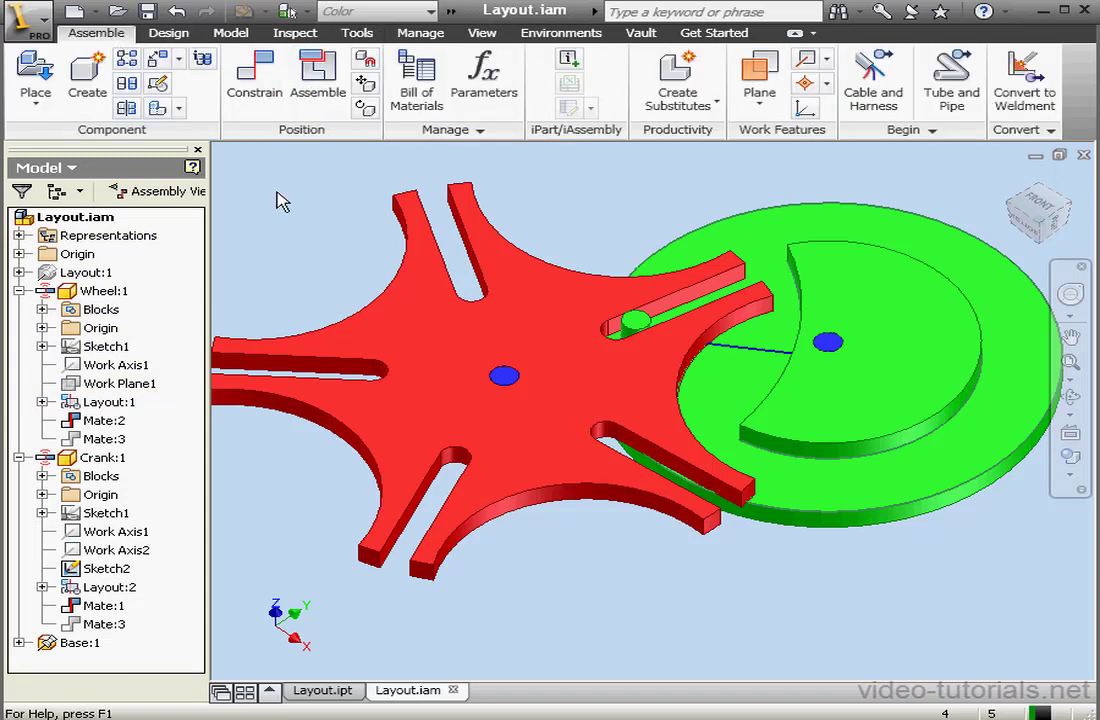
click(240, 72)
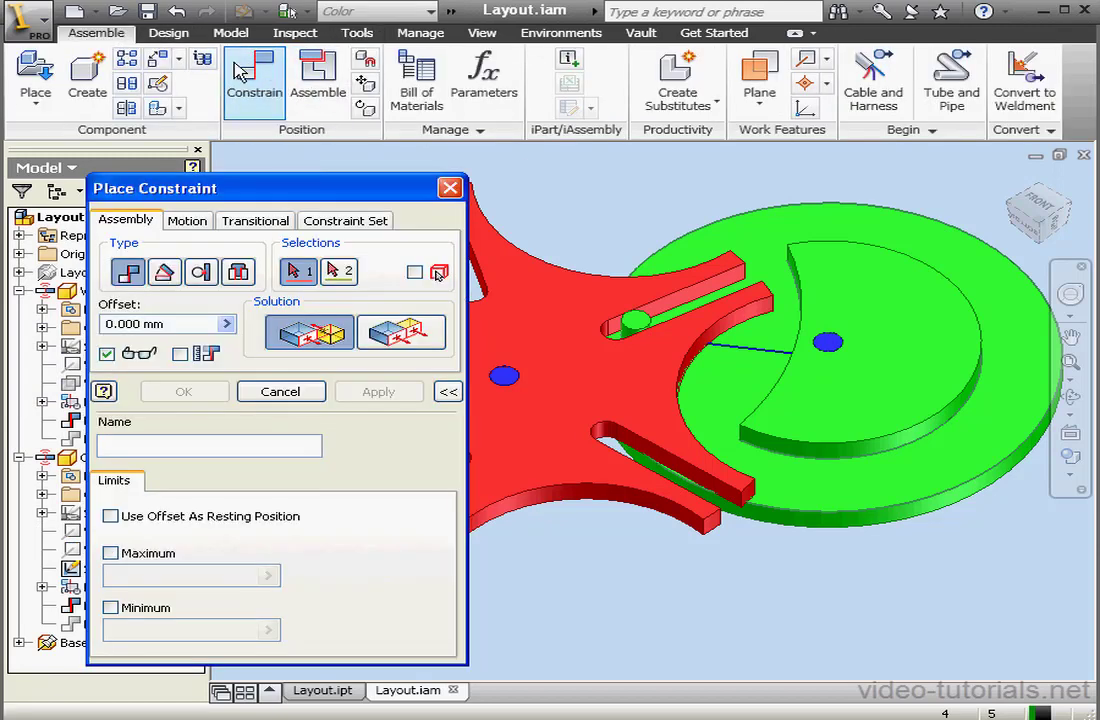
click(168, 276)
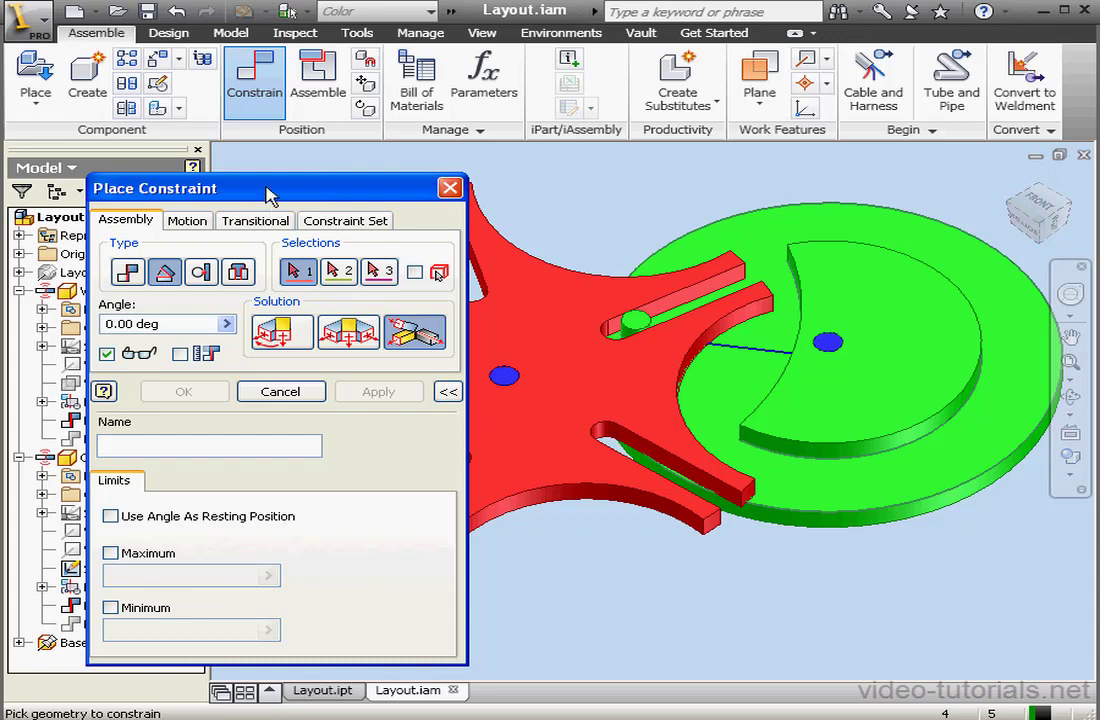
drag(265, 193, 235, 90)
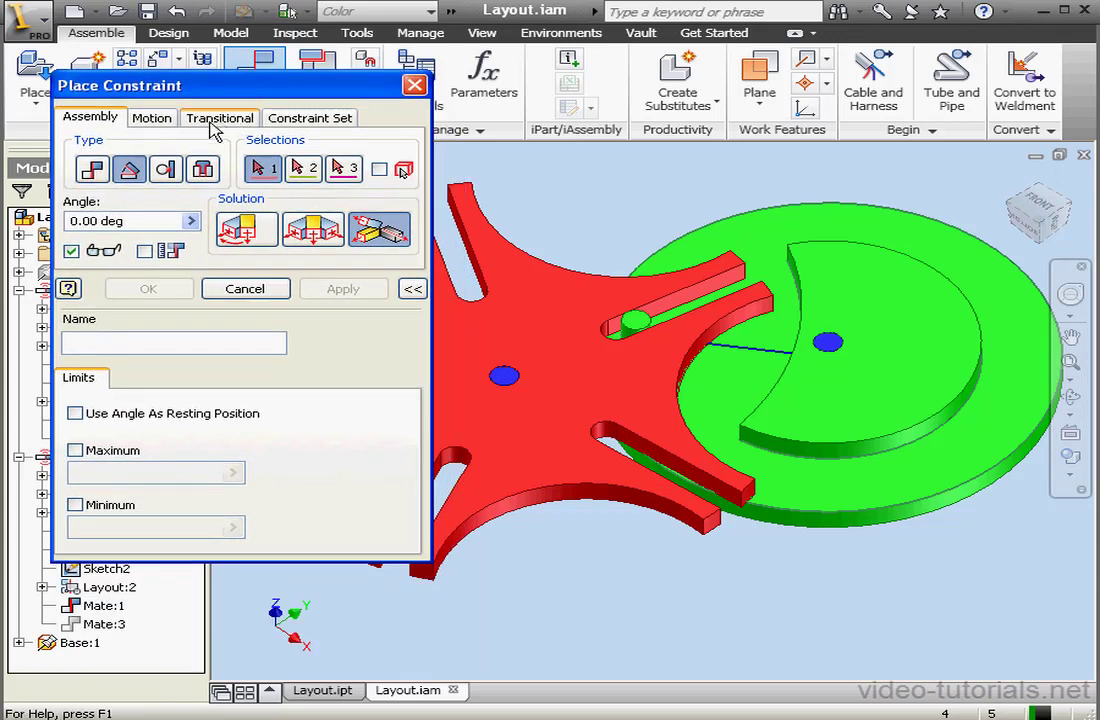
click(240, 230)
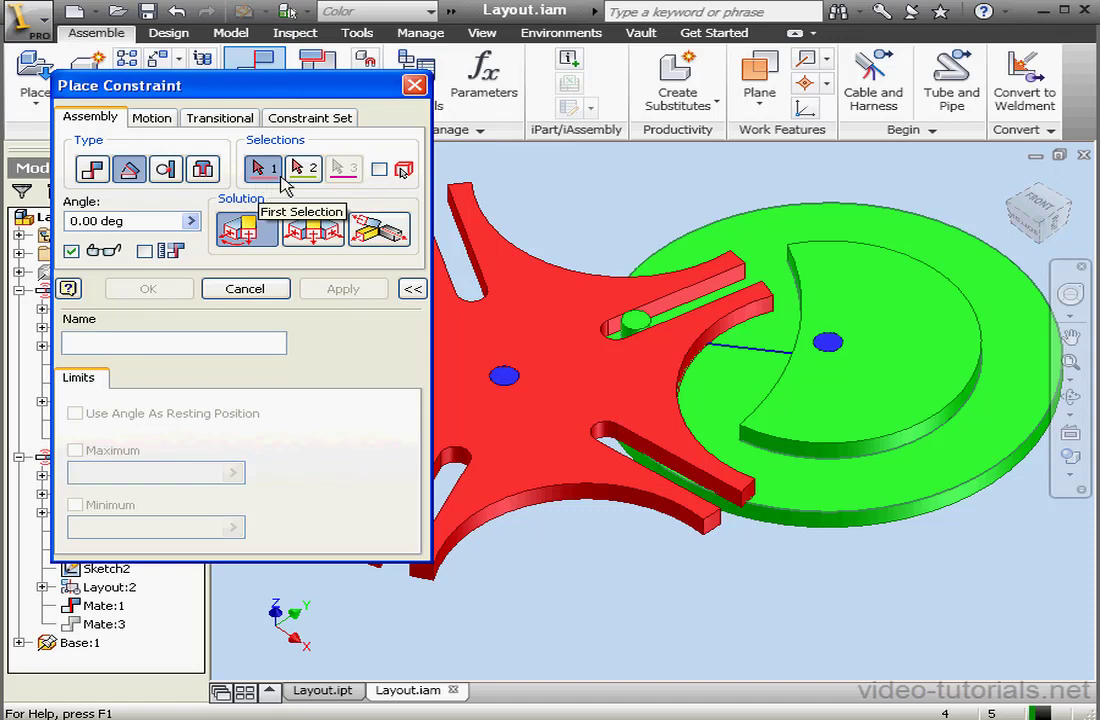
click(752, 357)
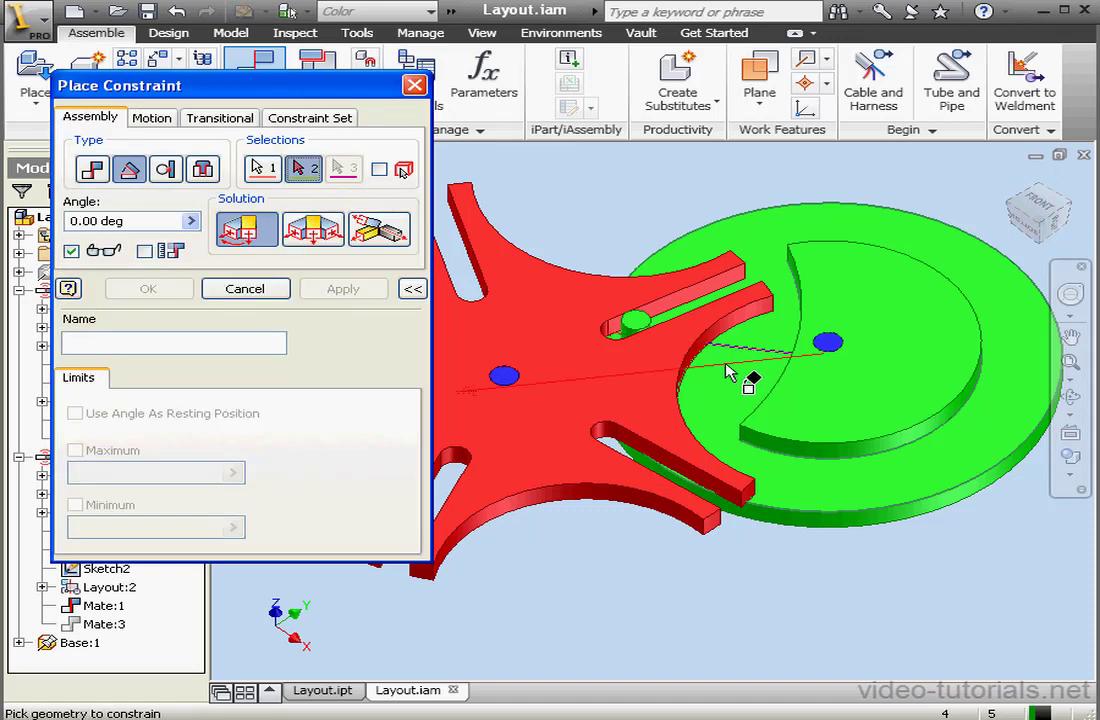
click(729, 373)
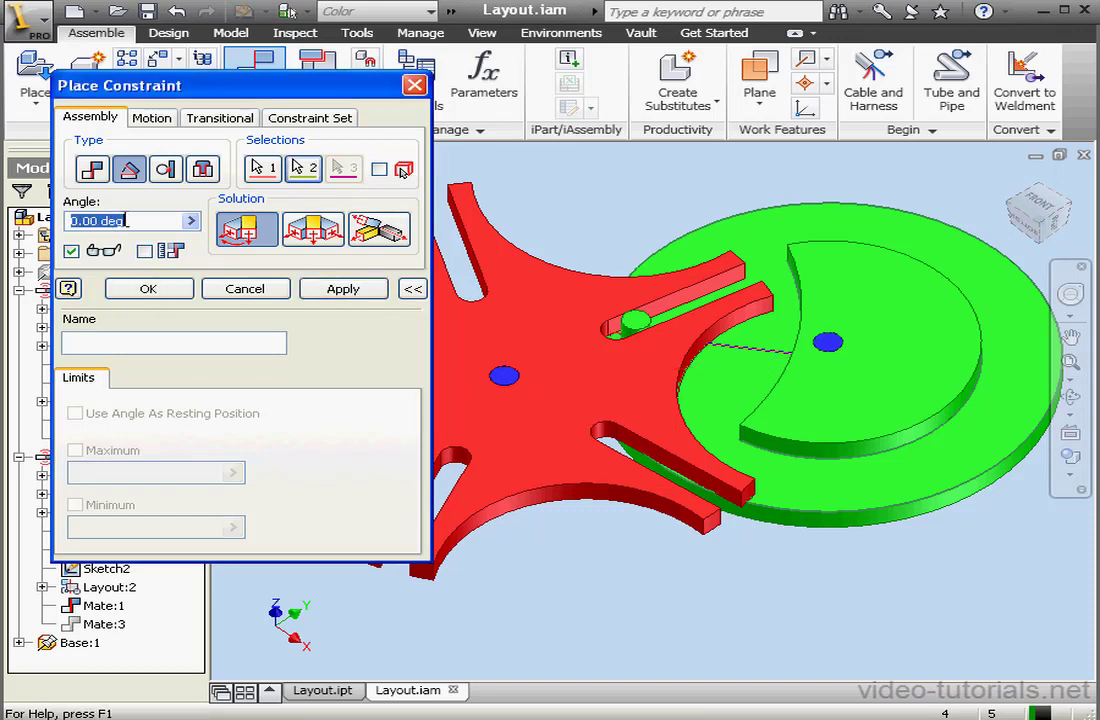
click(343, 289)
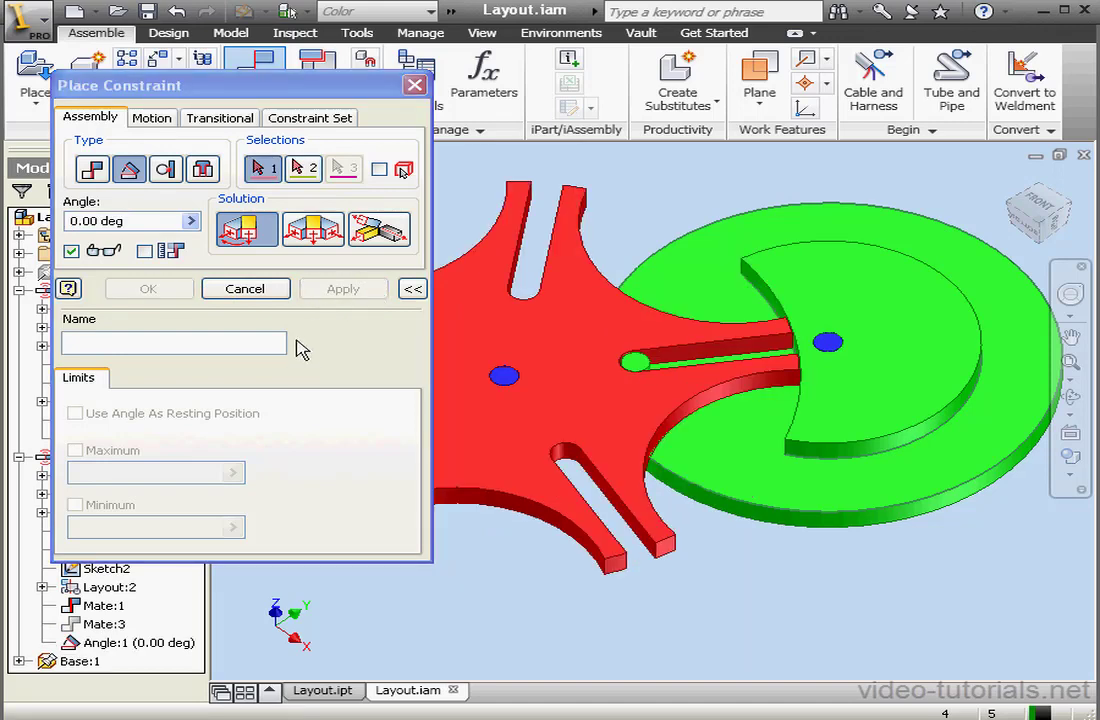
click(255, 292)
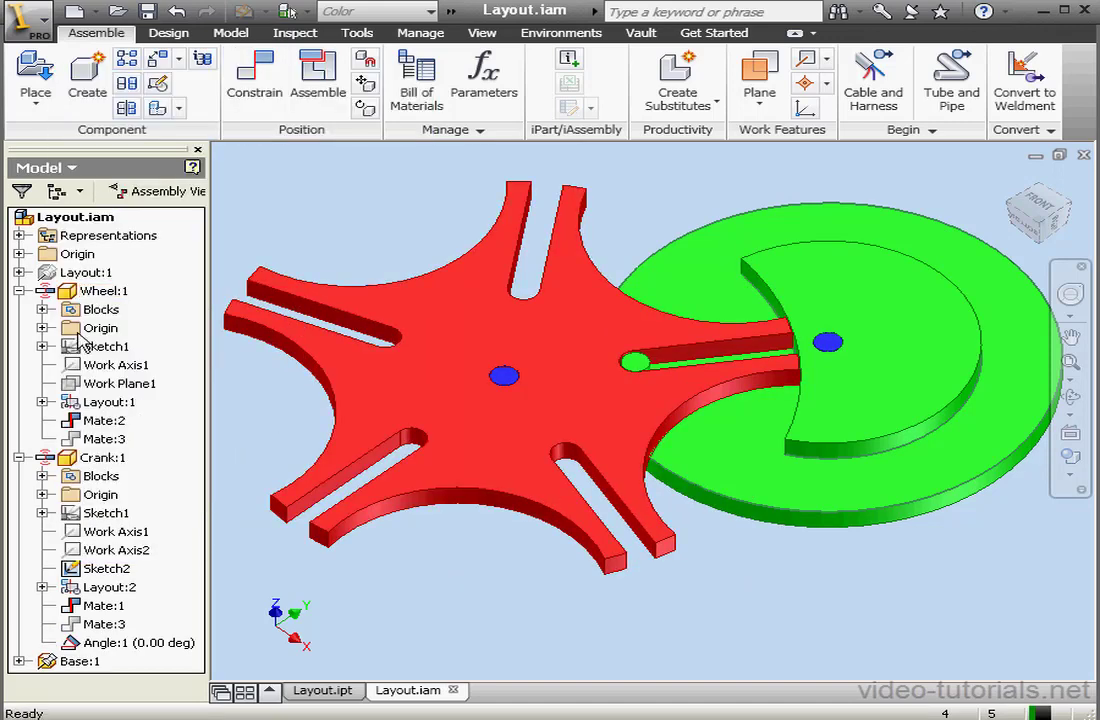
- Drive the Crank's angle constraint from 0 to 720 deg, playing it forward and in reverse to check the mechanism's motion
click(19, 290)
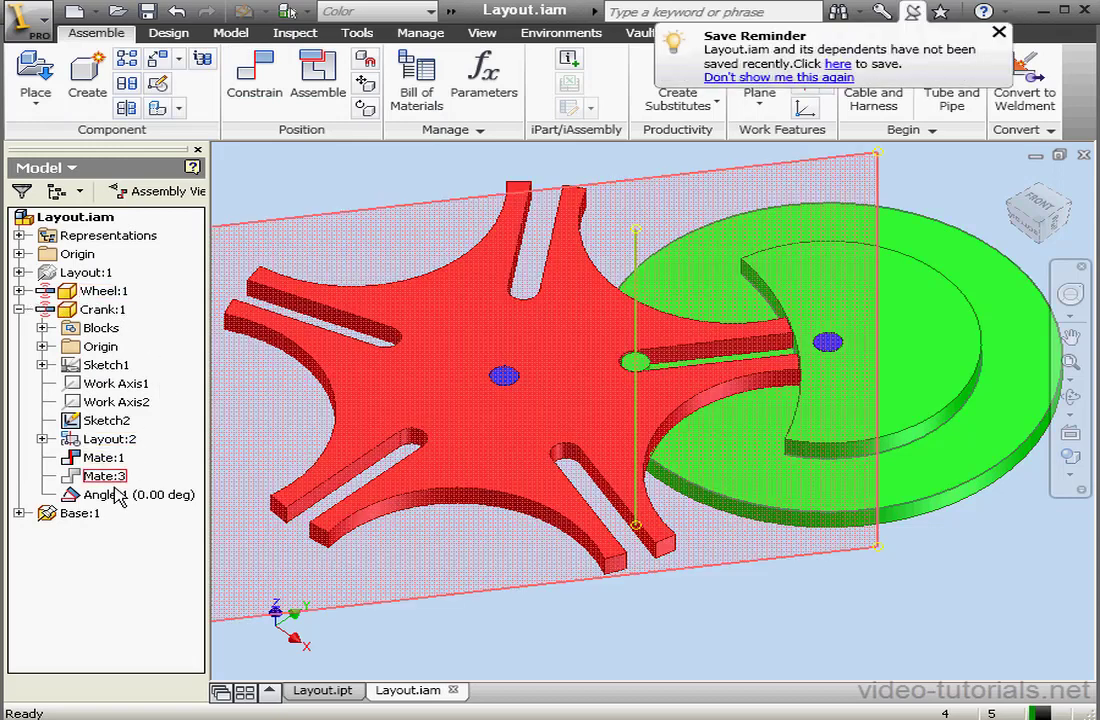
right_click(120, 496)
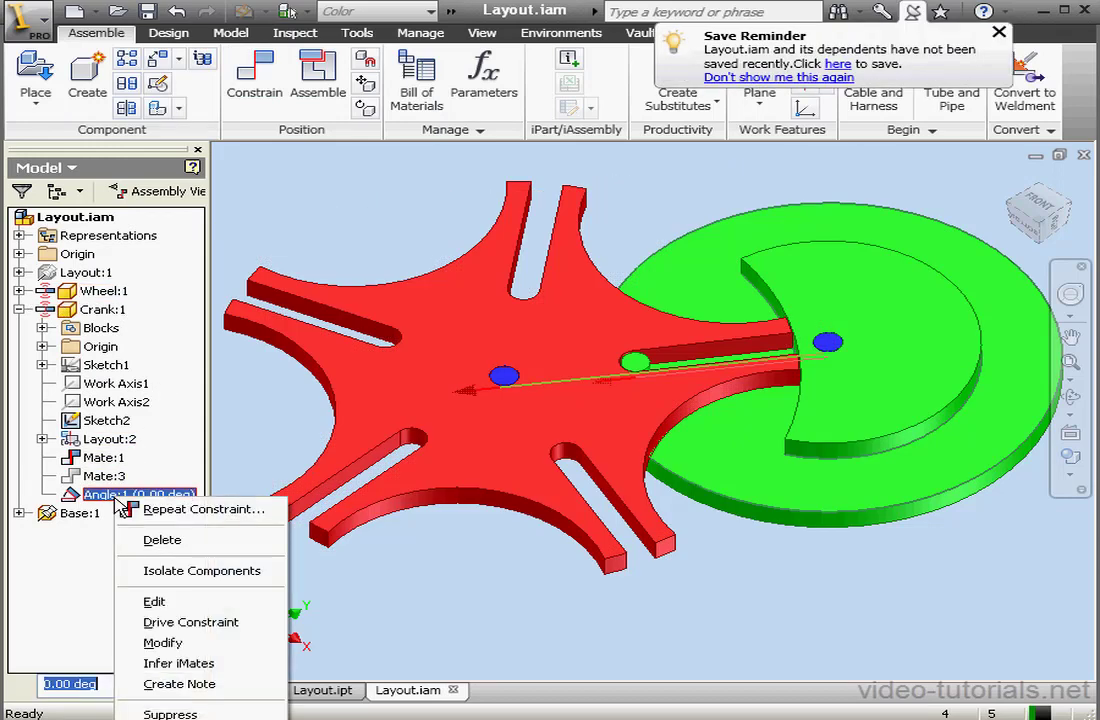
click(225, 622)
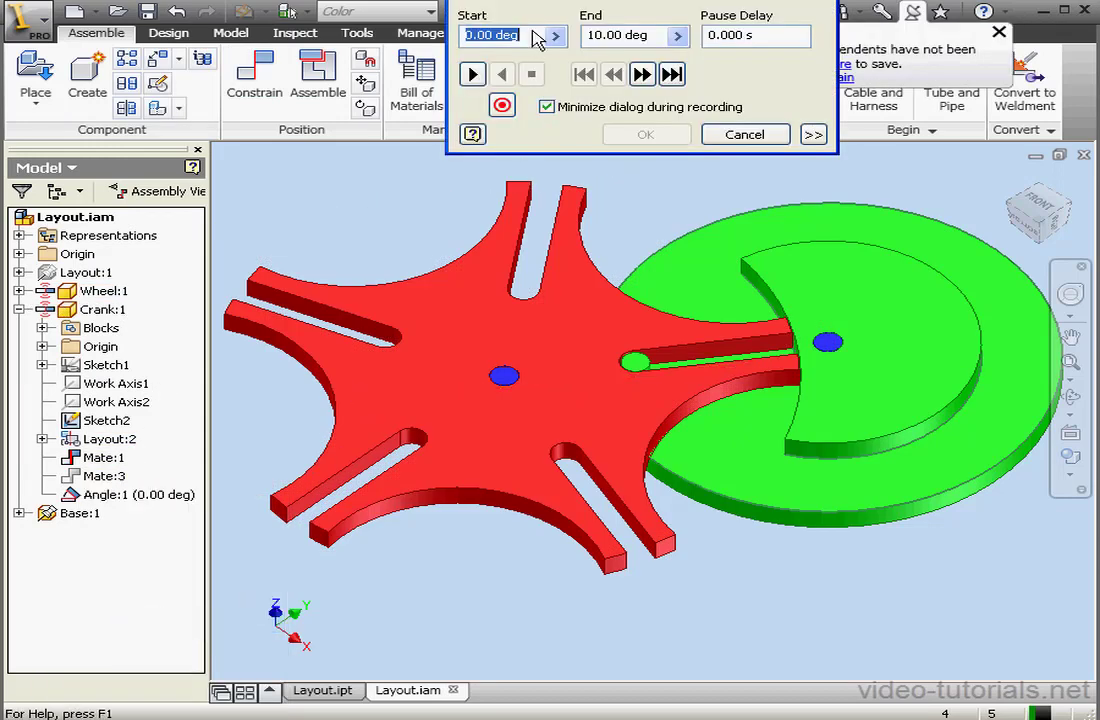
drag(689, 1, 304, 83)
drag(266, 138, 260, 138)
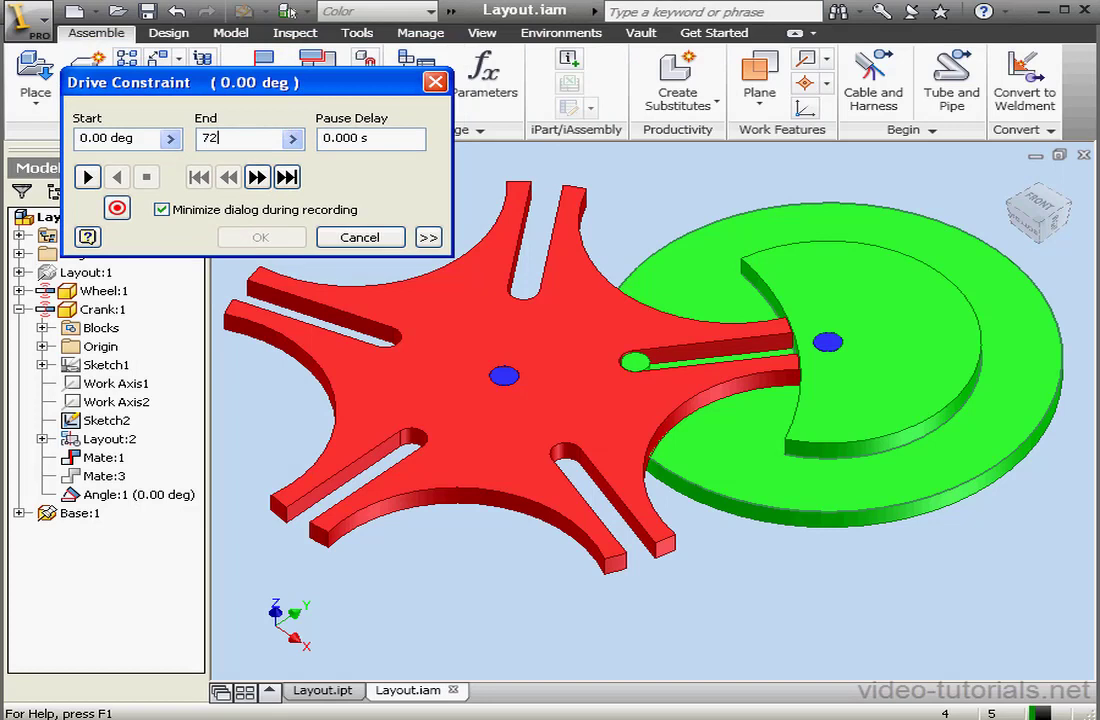
click(87, 177)
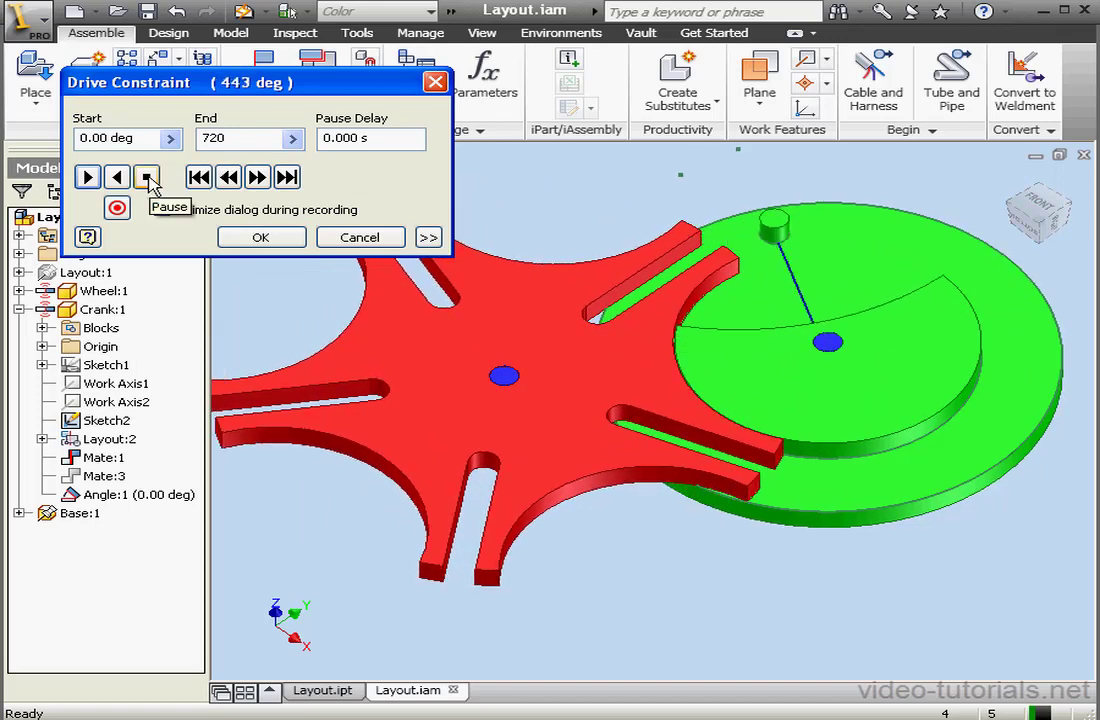
click(147, 177)
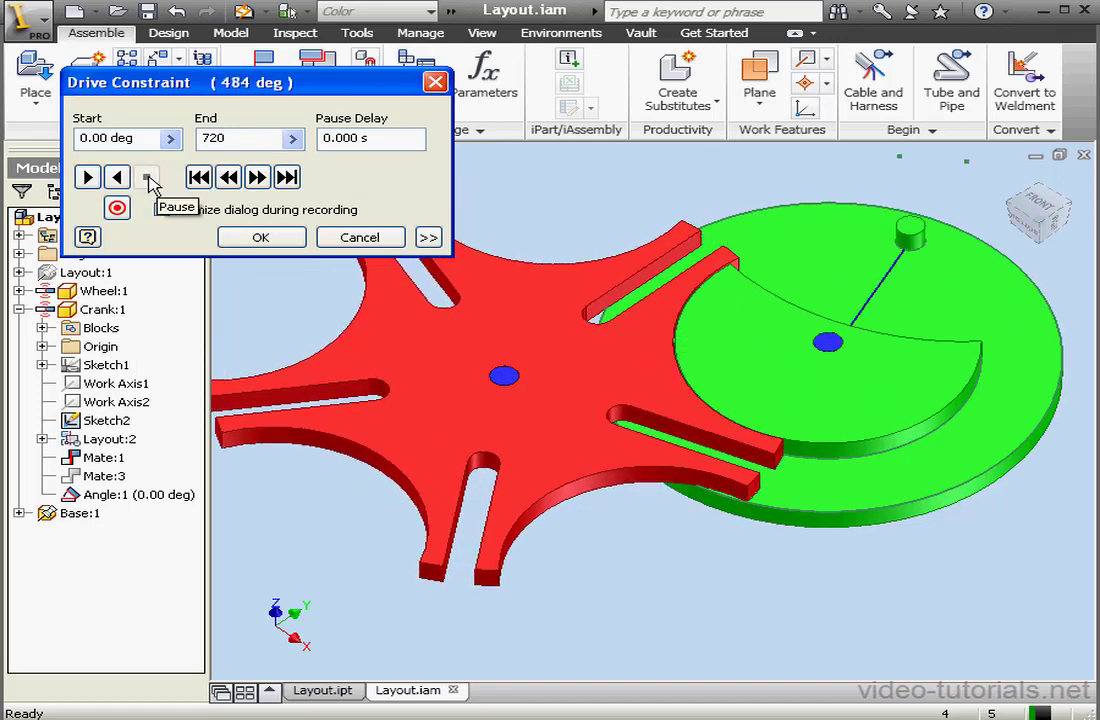
click(117, 177)
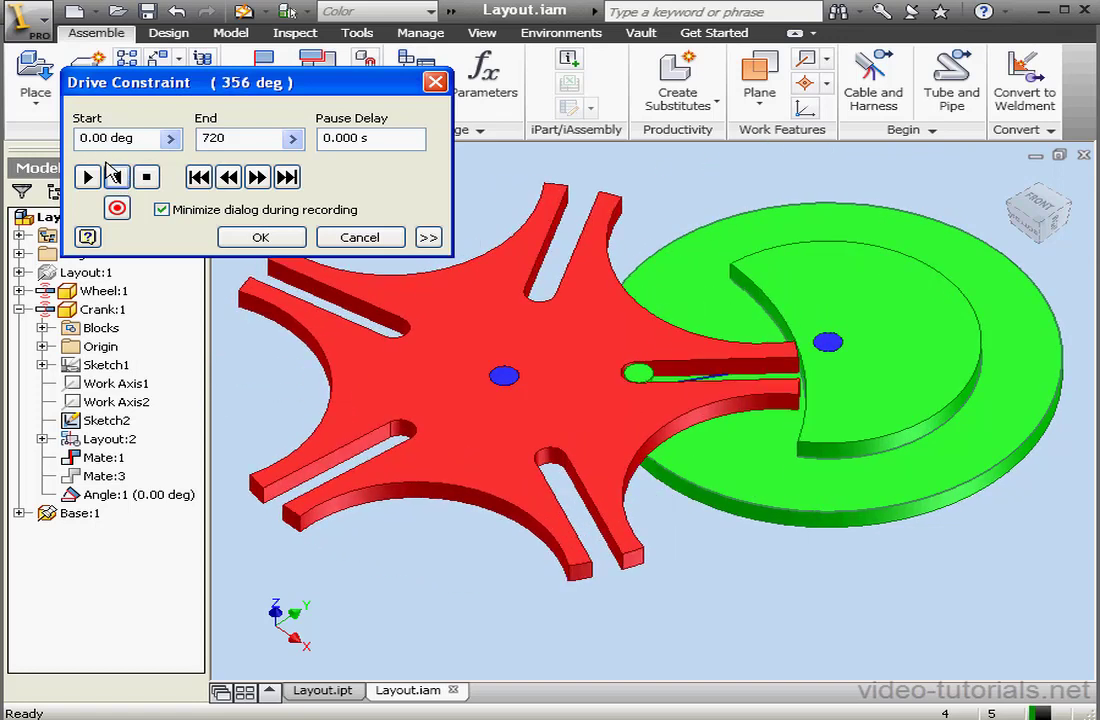
click(362, 238)
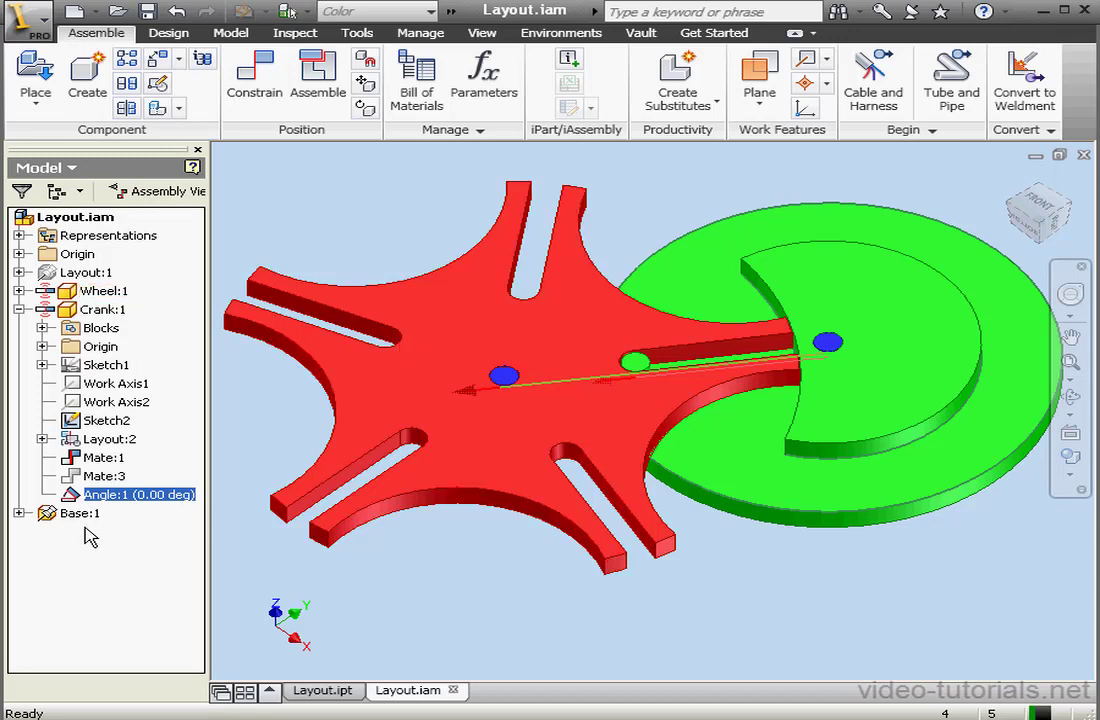
- In the Base part, create a three-point work plane across the arm, through points at the pin under the Crank
double_click(55, 518)
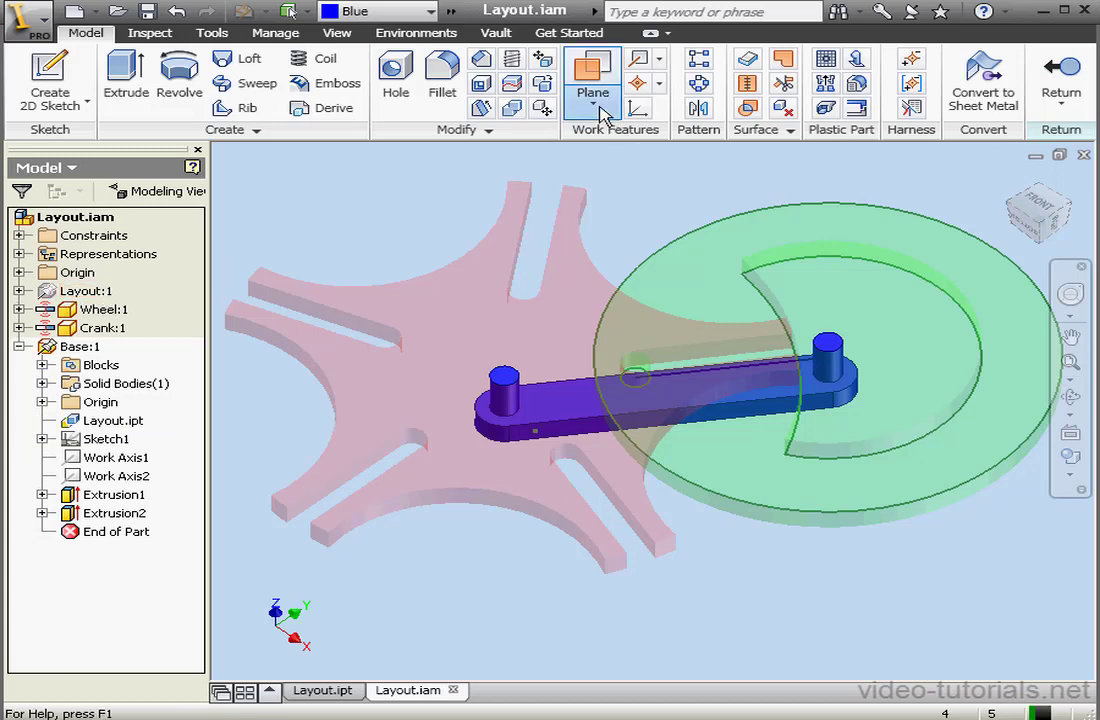
click(591, 104)
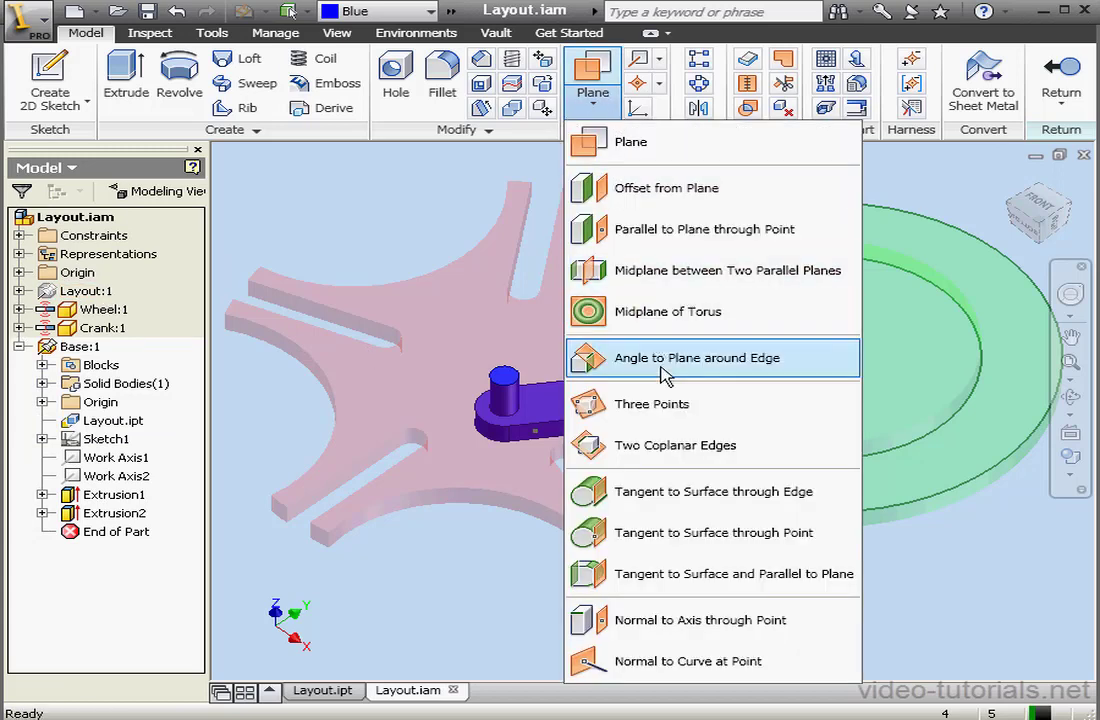
click(625, 406)
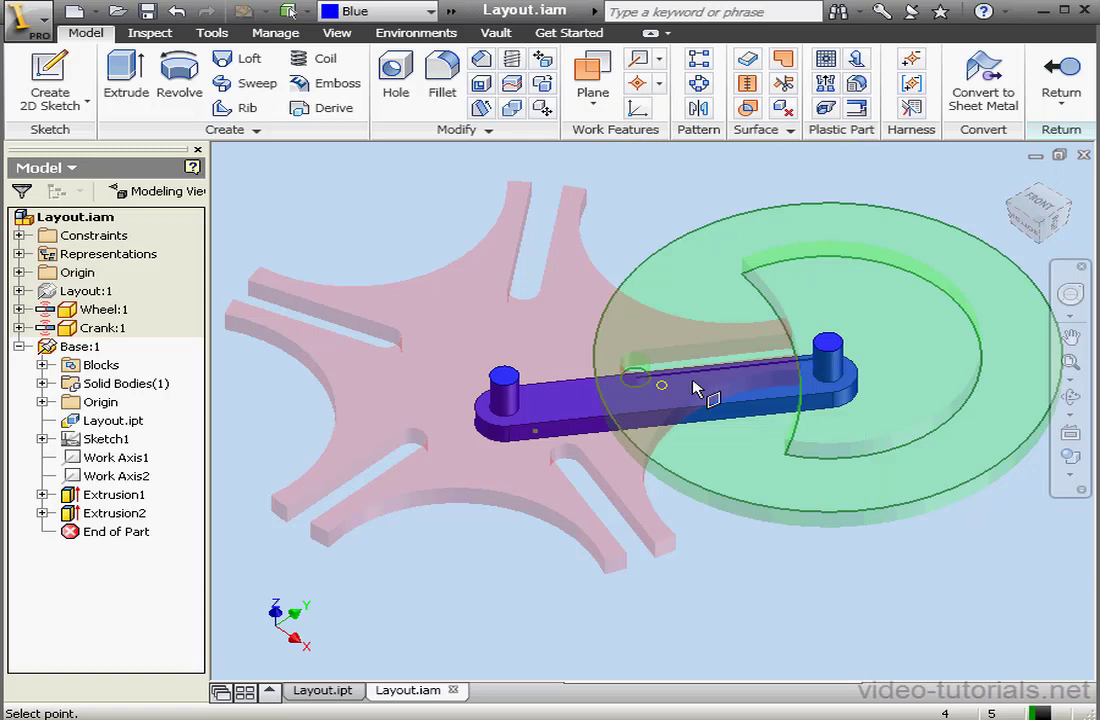
click(833, 393)
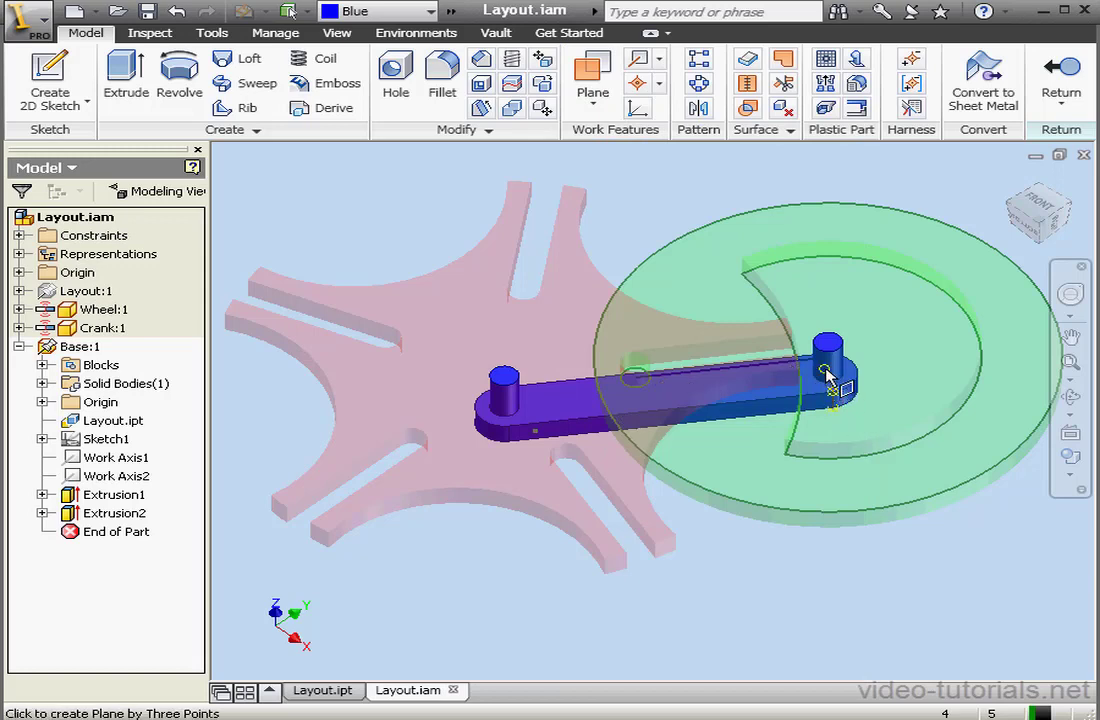
click(828, 370)
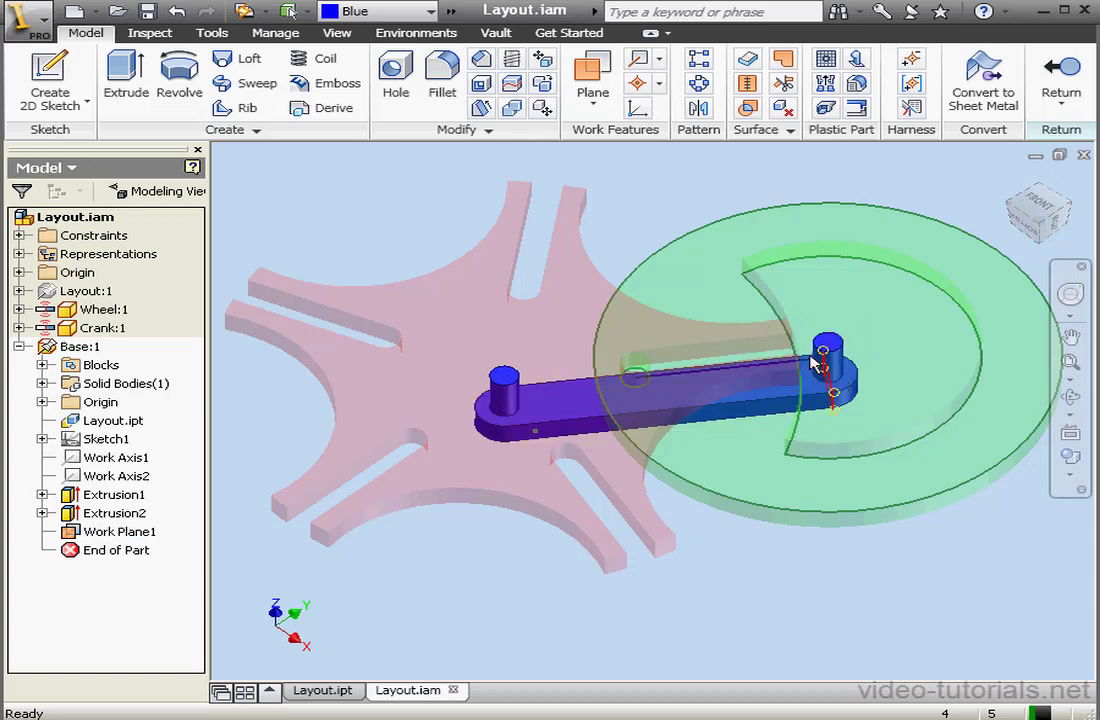
- Mirror both Base extrusions, the arm and its pins, about the new work plane
click(698, 107)
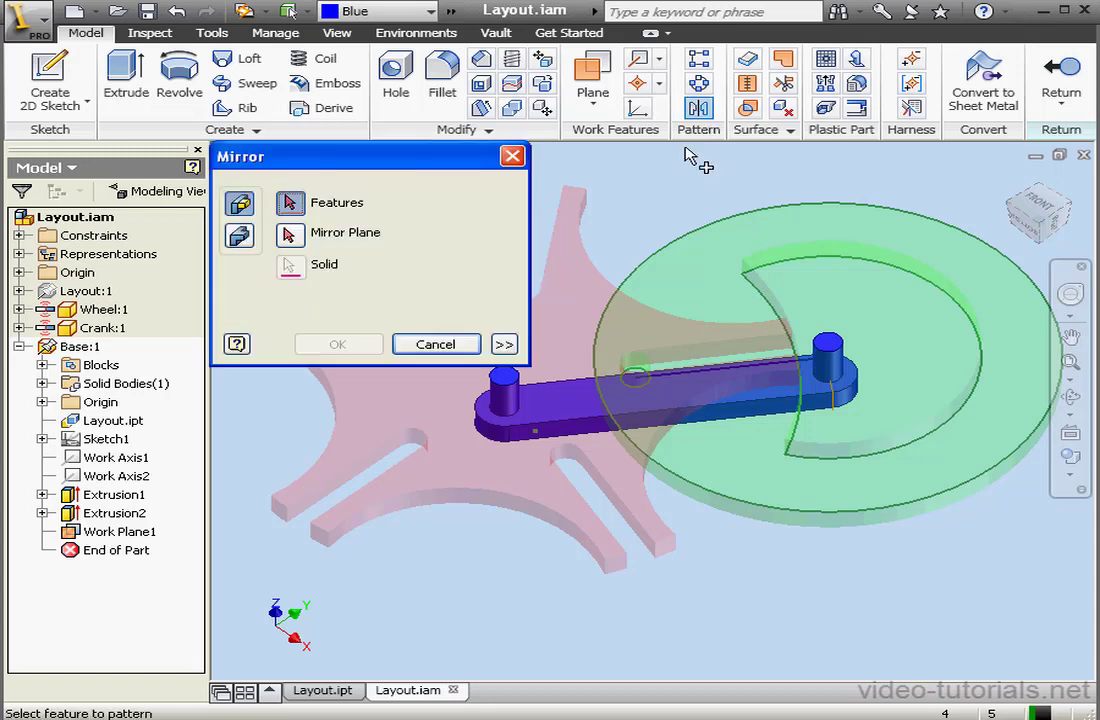
click(798, 417)
click(515, 400)
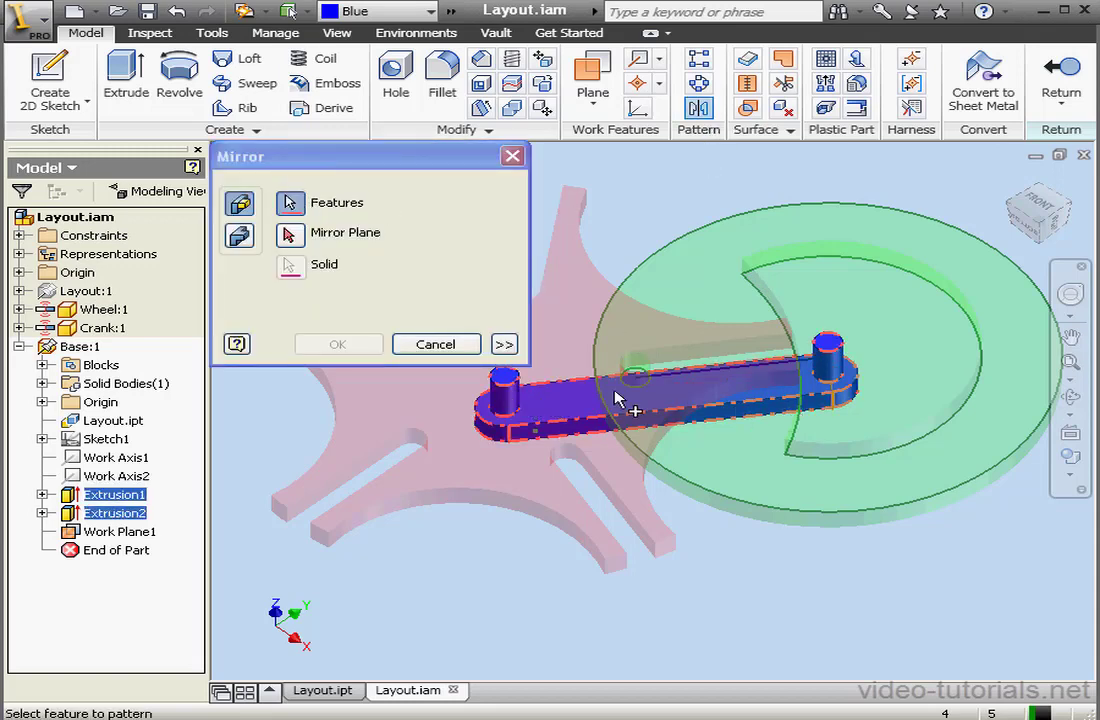
click(290, 233)
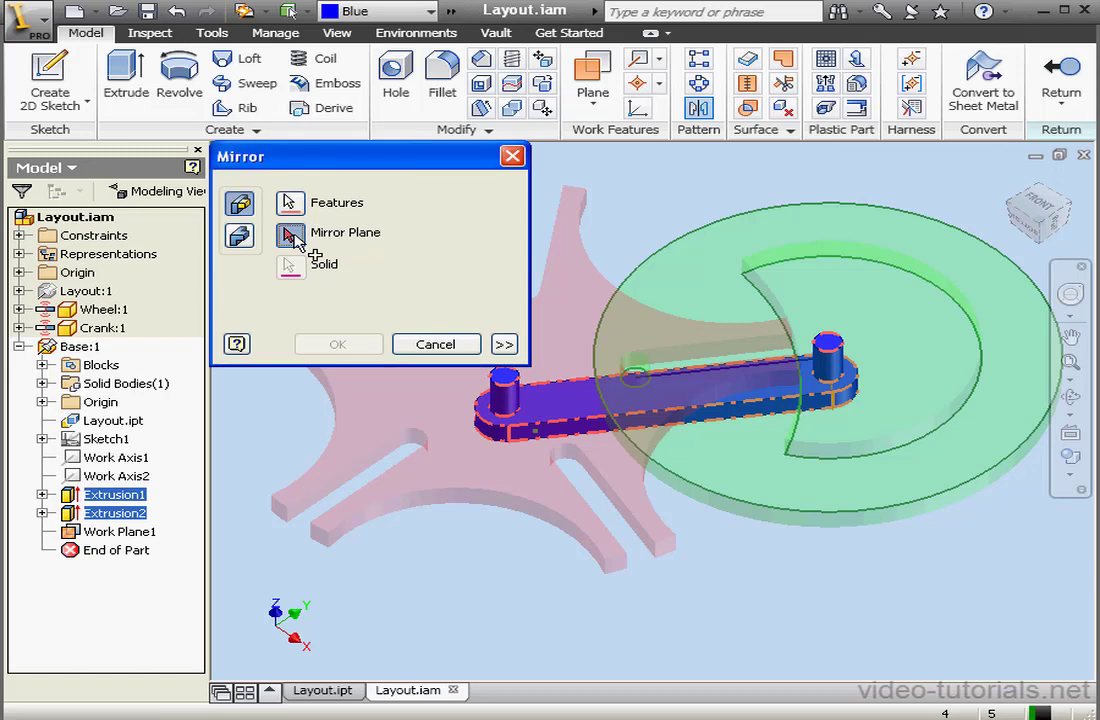
click(835, 408)
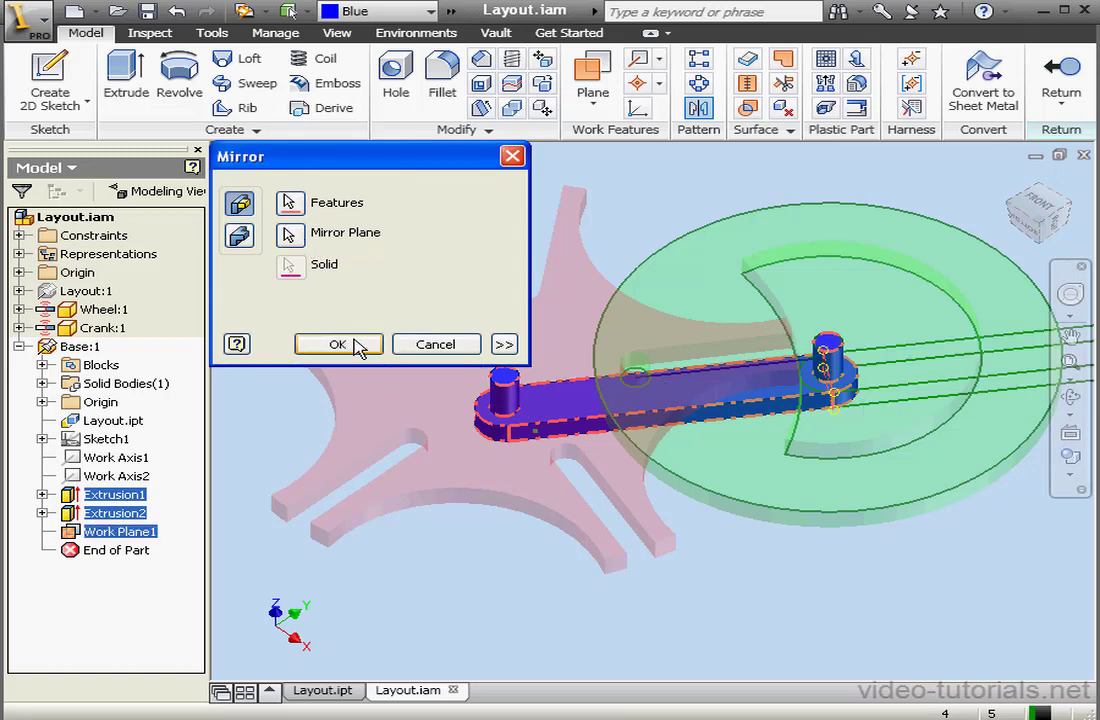
click(338, 344)
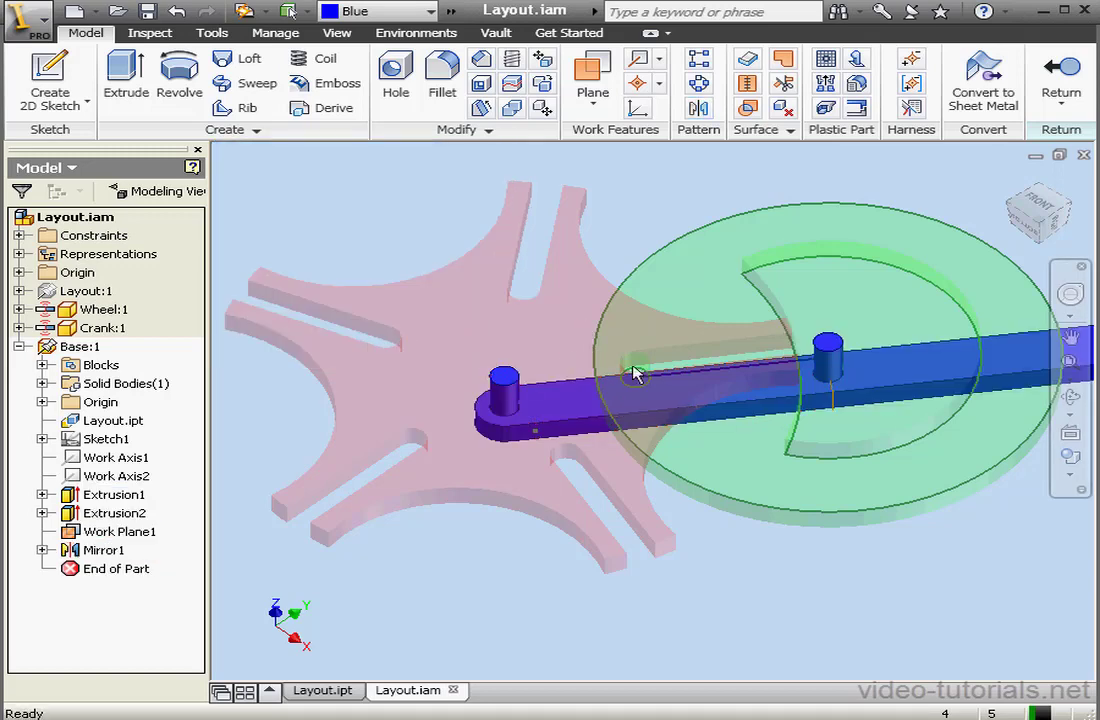
- Finish editing the Base part and return to the Layout assembly, accepting the constraint update error
click(1062, 100)
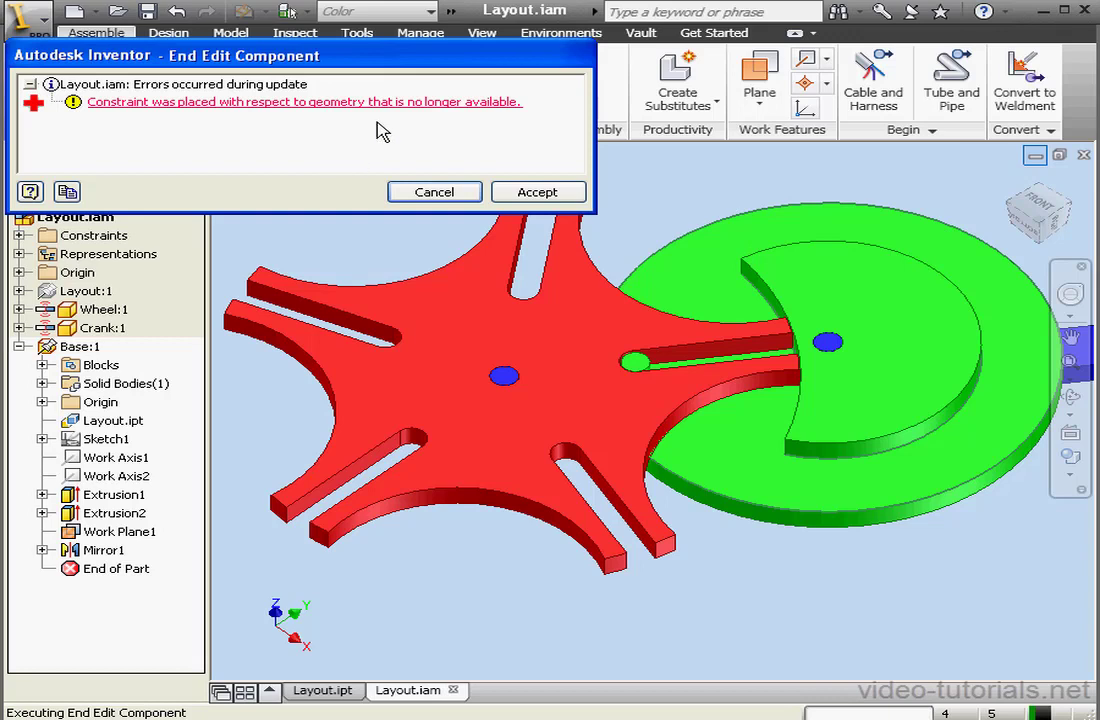
click(546, 192)
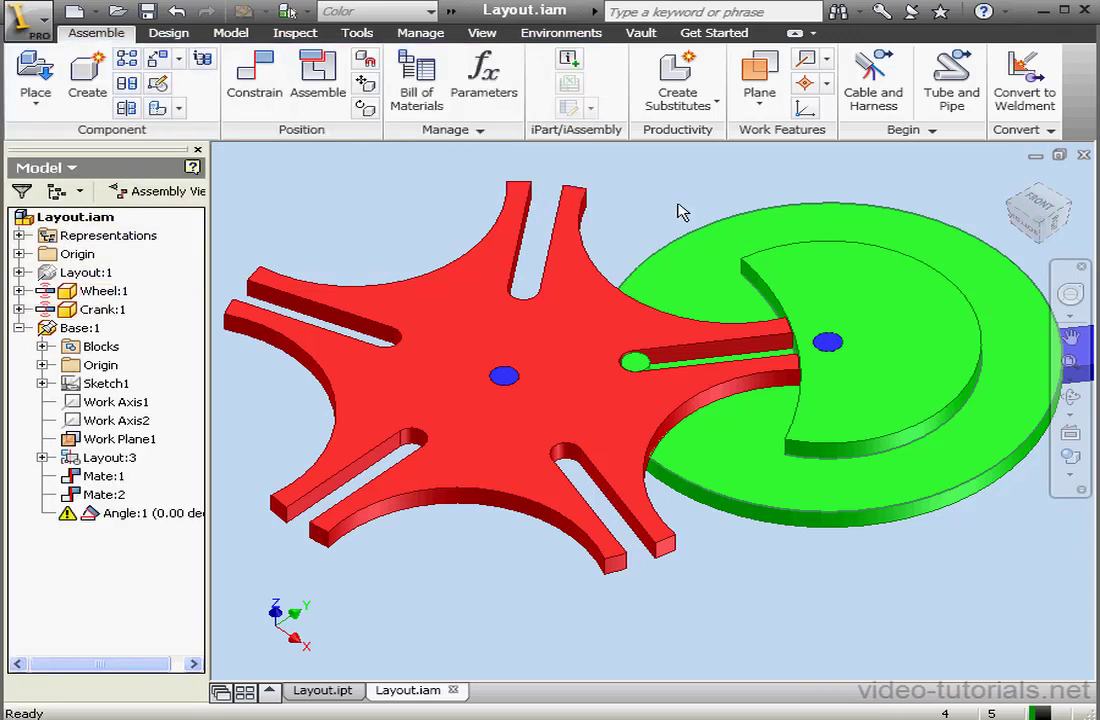
- Repair the Crank's angle constraint by reselecting the long straight edge of the mirrored Base arm as its missing reference
click(1012, 182)
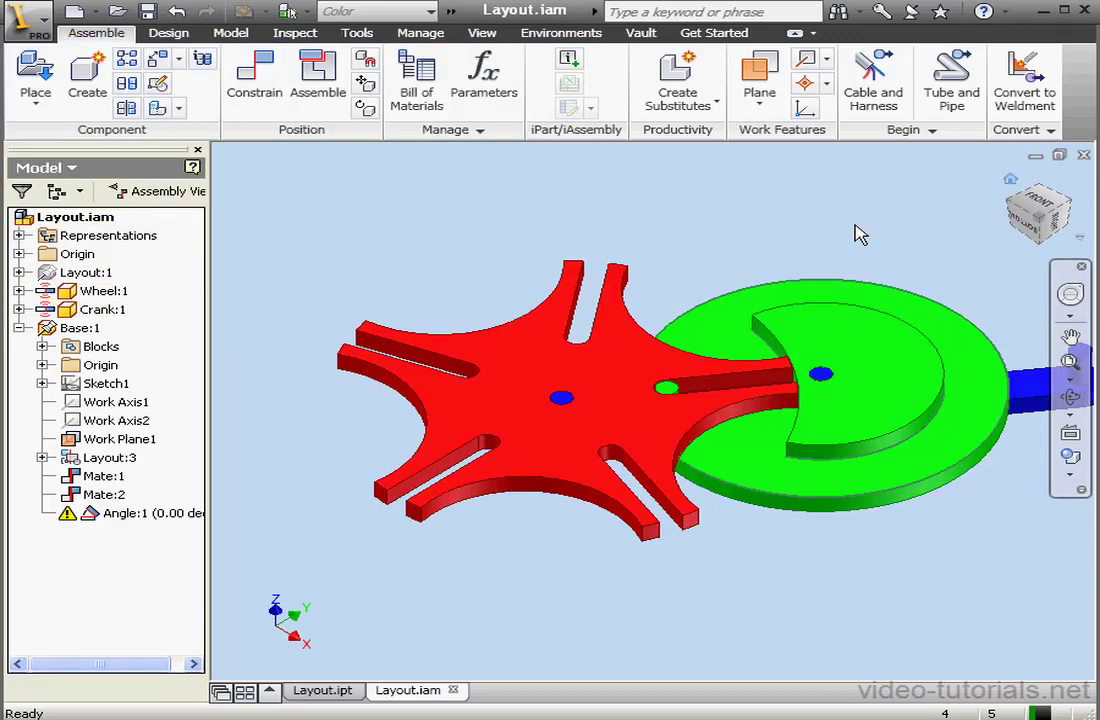
click(1070, 337)
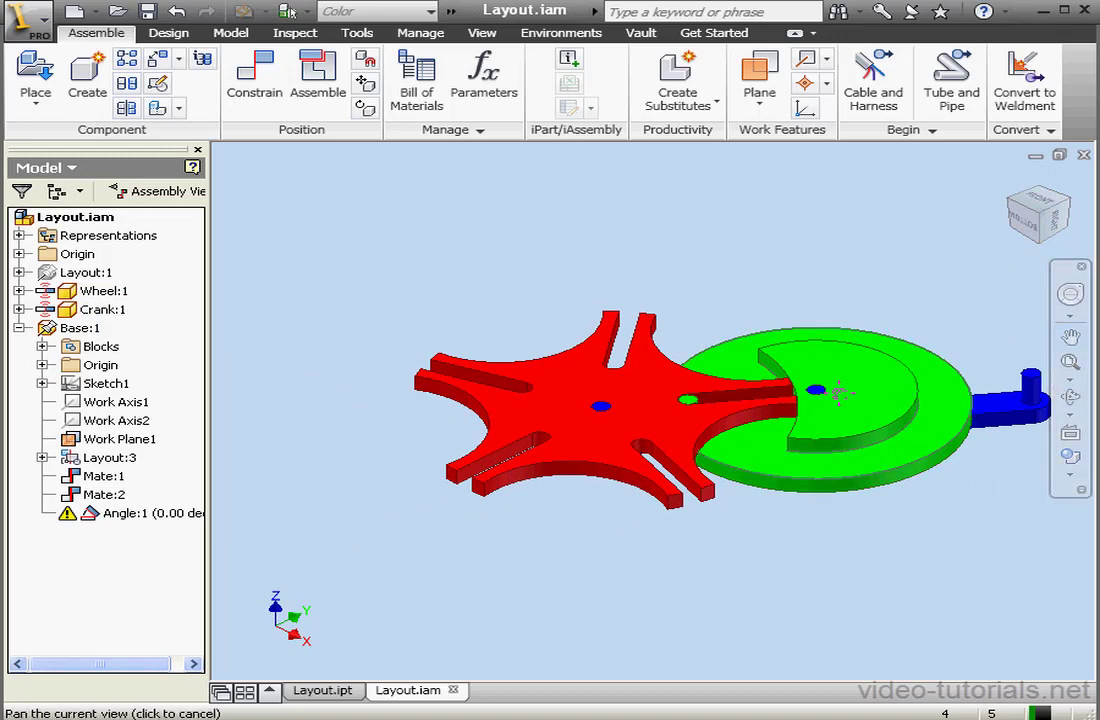
drag(815, 390, 600, 332)
key(Escape)
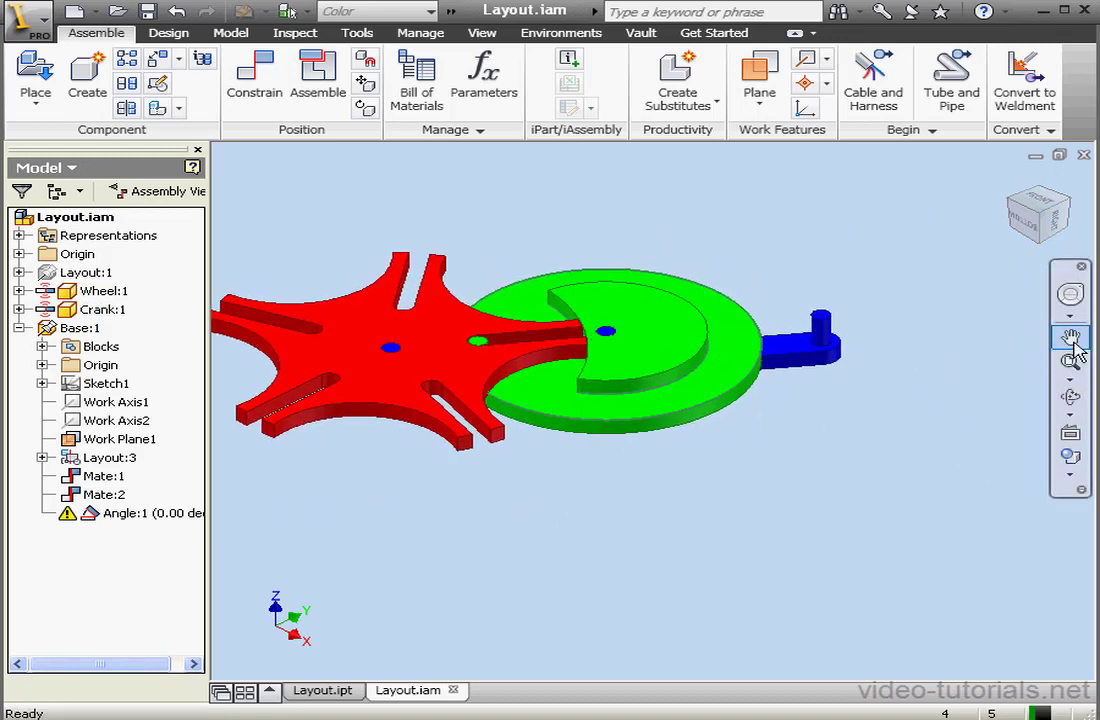
click(1068, 398)
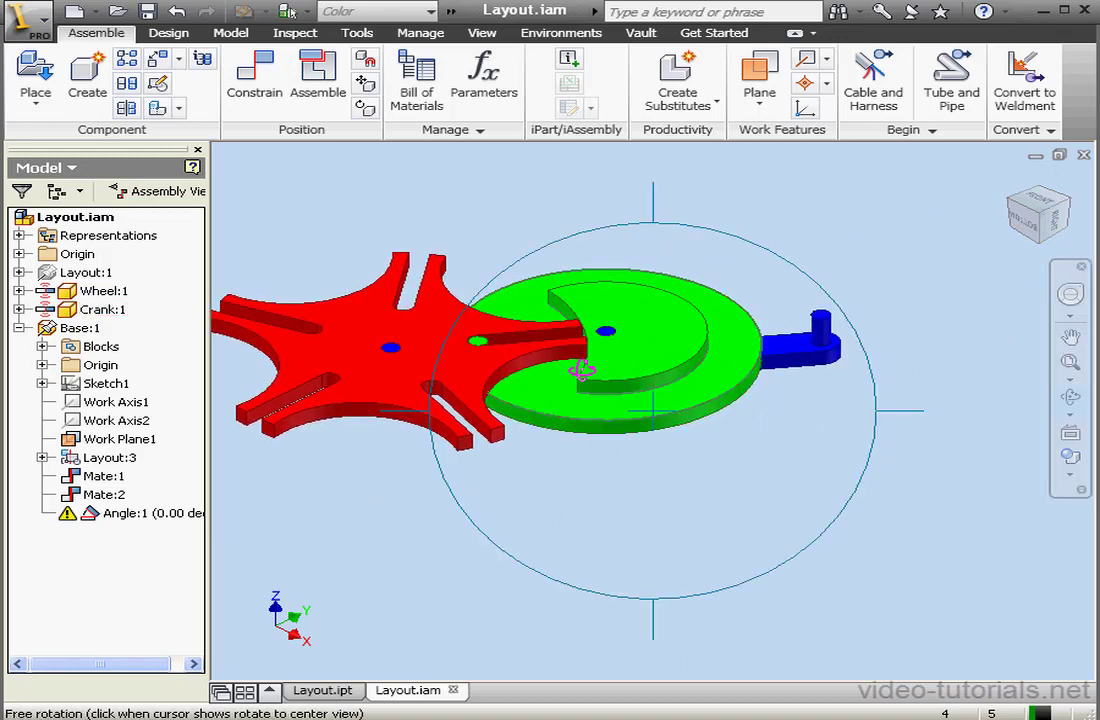
drag(582, 371, 573, 611)
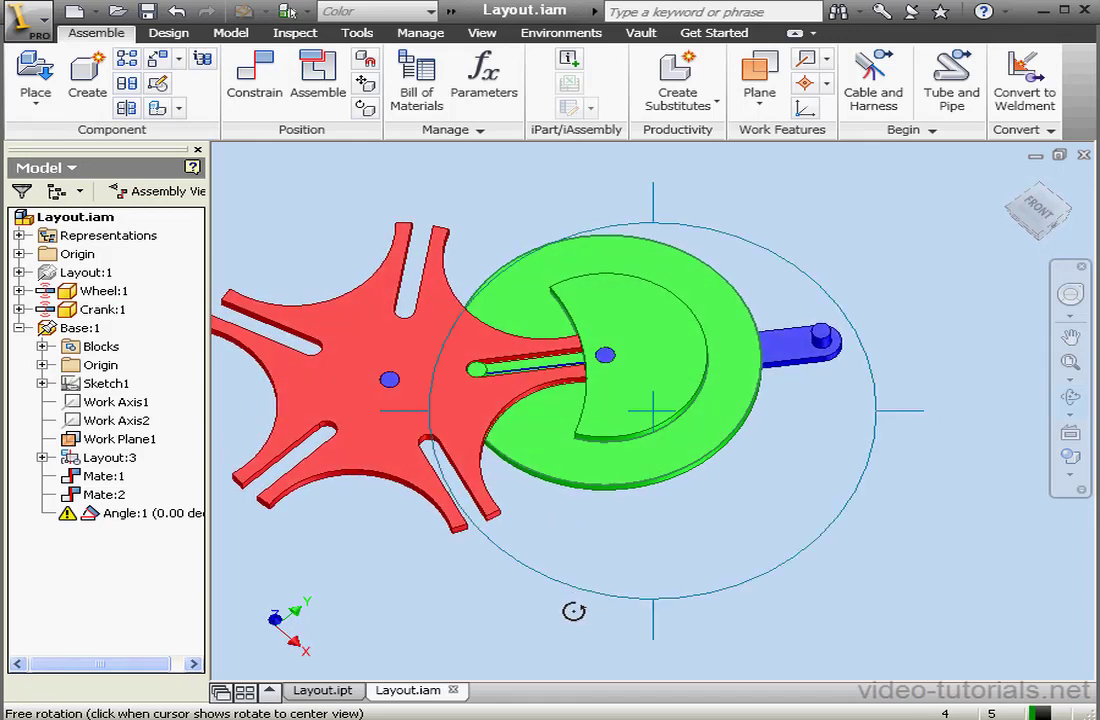
right_click(564, 529)
click(621, 535)
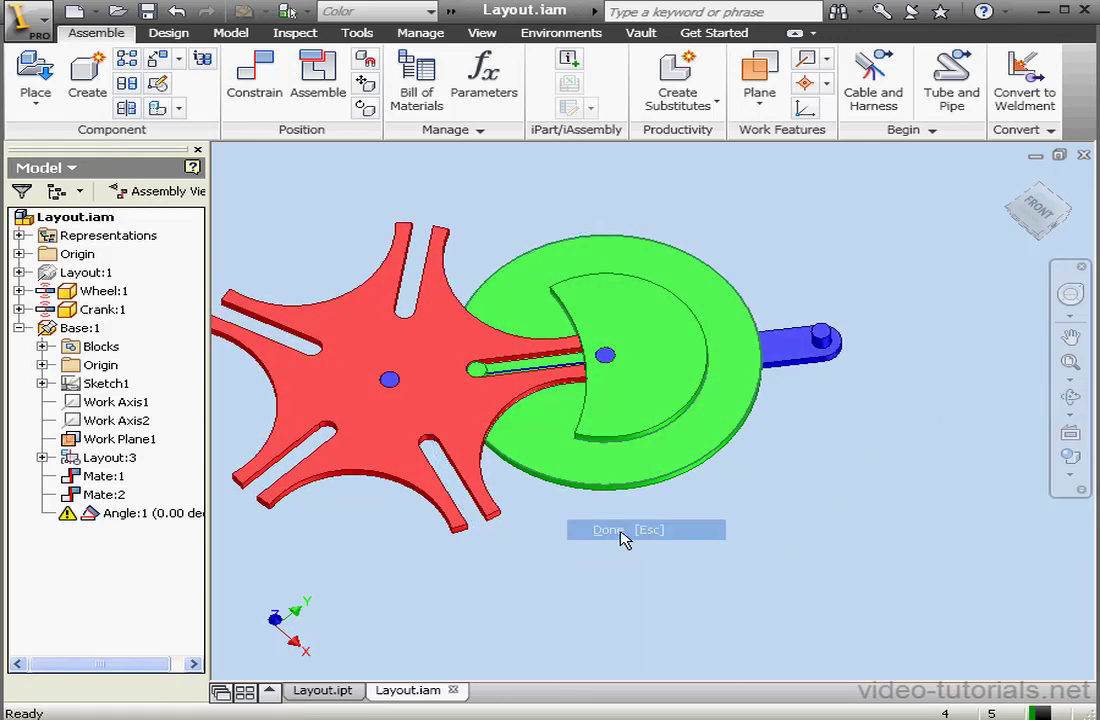
right_click(131, 520)
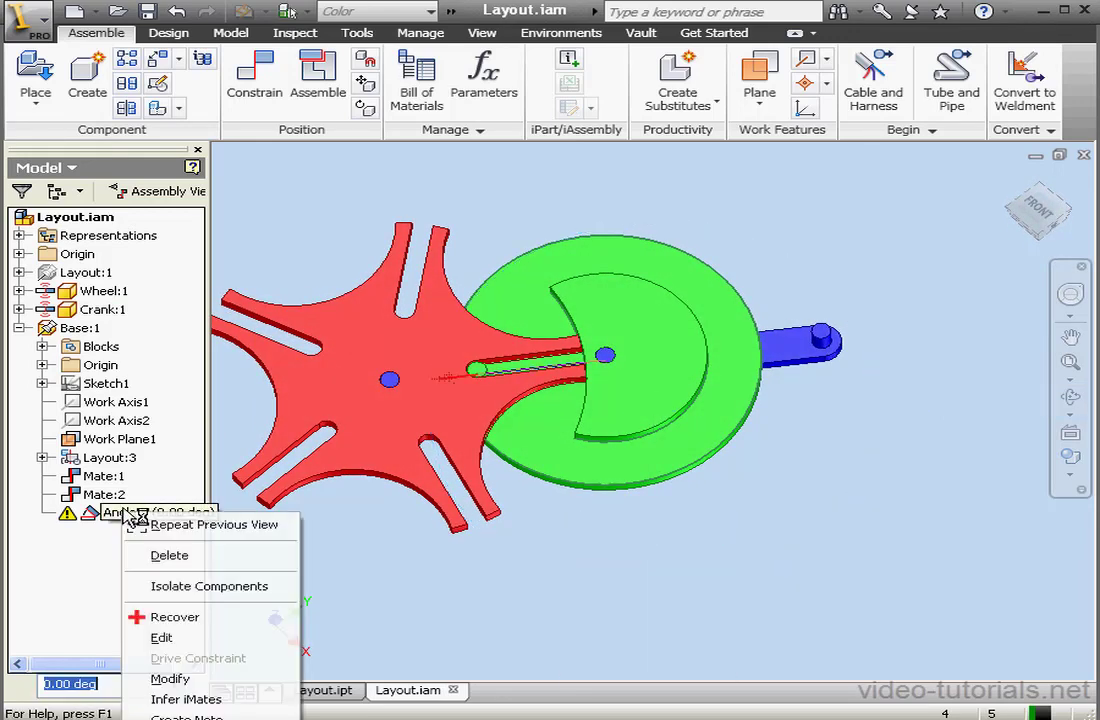
click(192, 636)
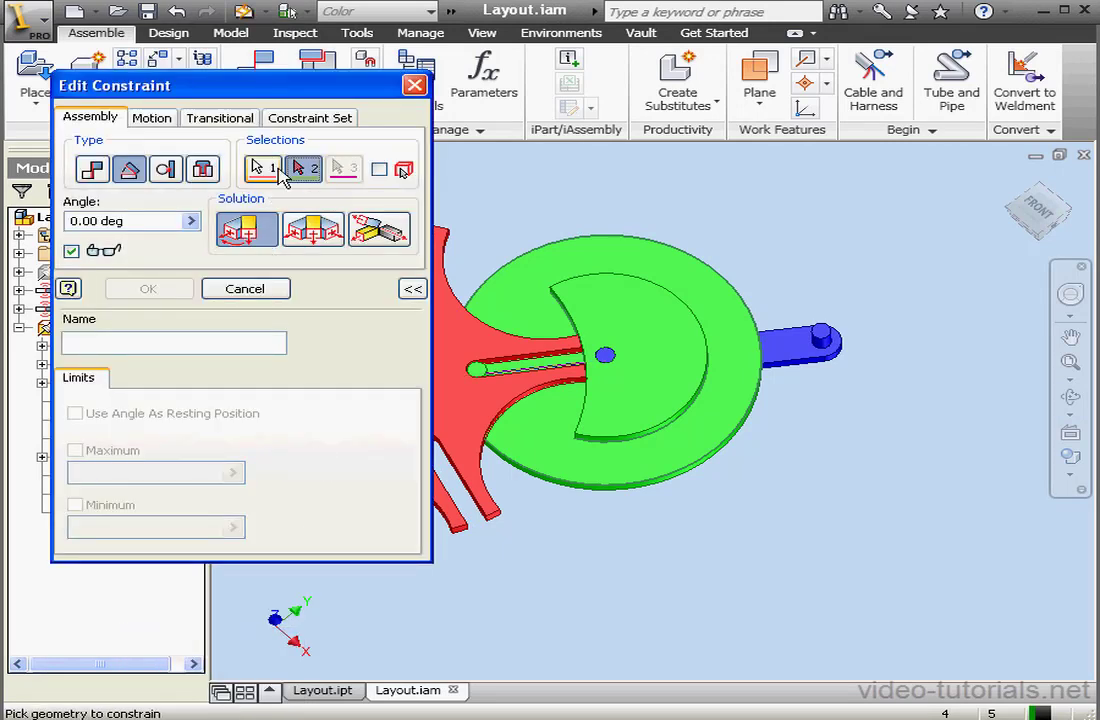
click(780, 334)
click(149, 289)
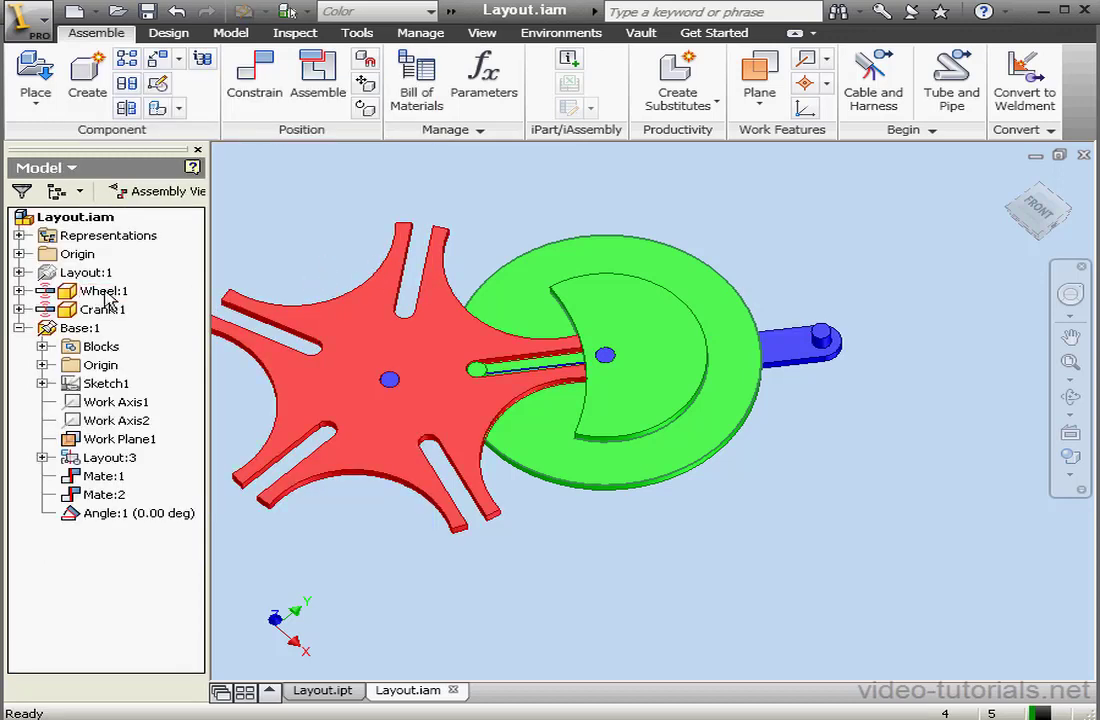
- Place a second Wheel instance and attach its center hole to the Base's free end pin with an aligned Insert constraint at 0.000 mm offset
drag(110, 300, 840, 512)
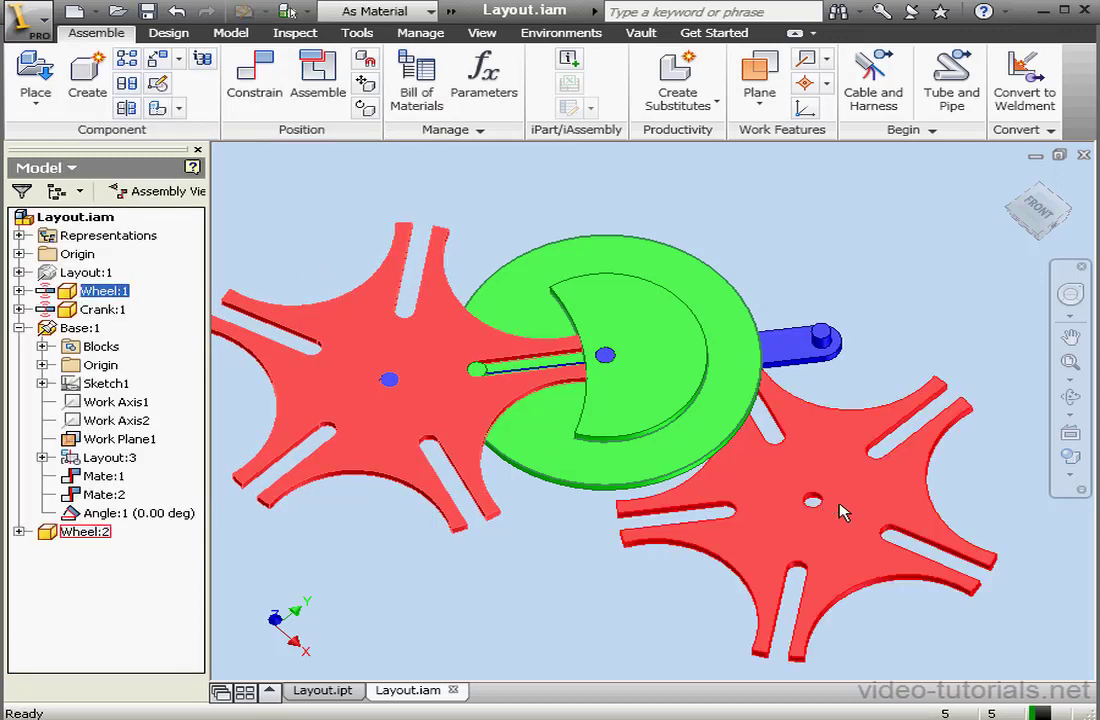
click(254, 78)
drag(253, 90, 224, 71)
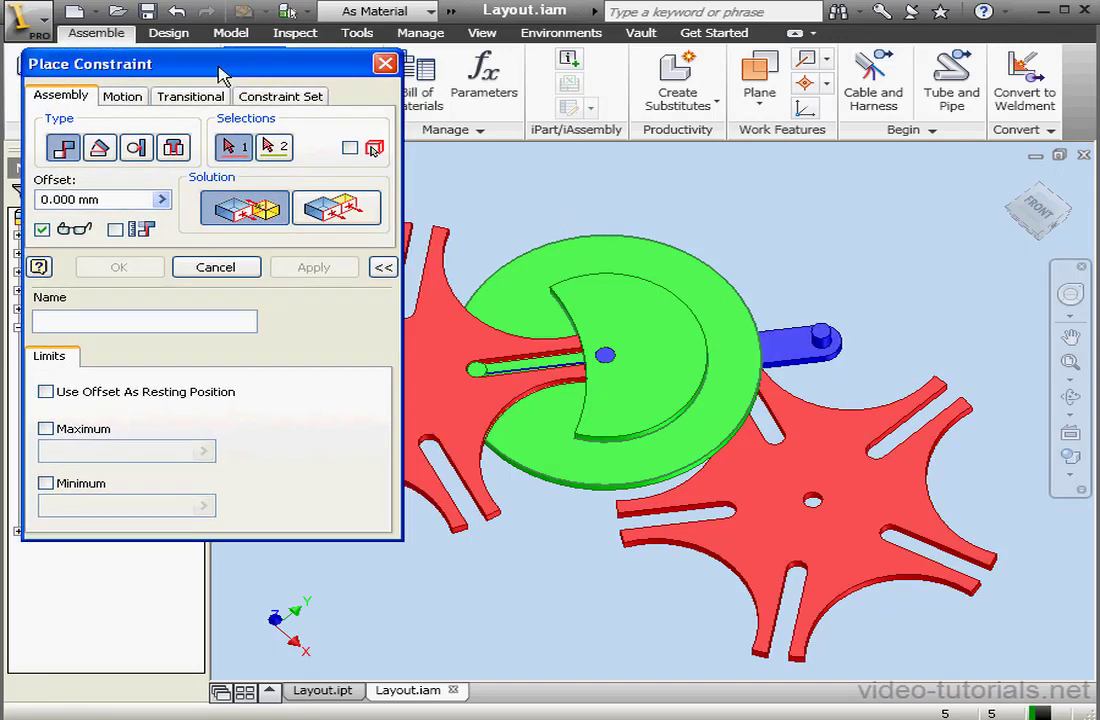
click(174, 148)
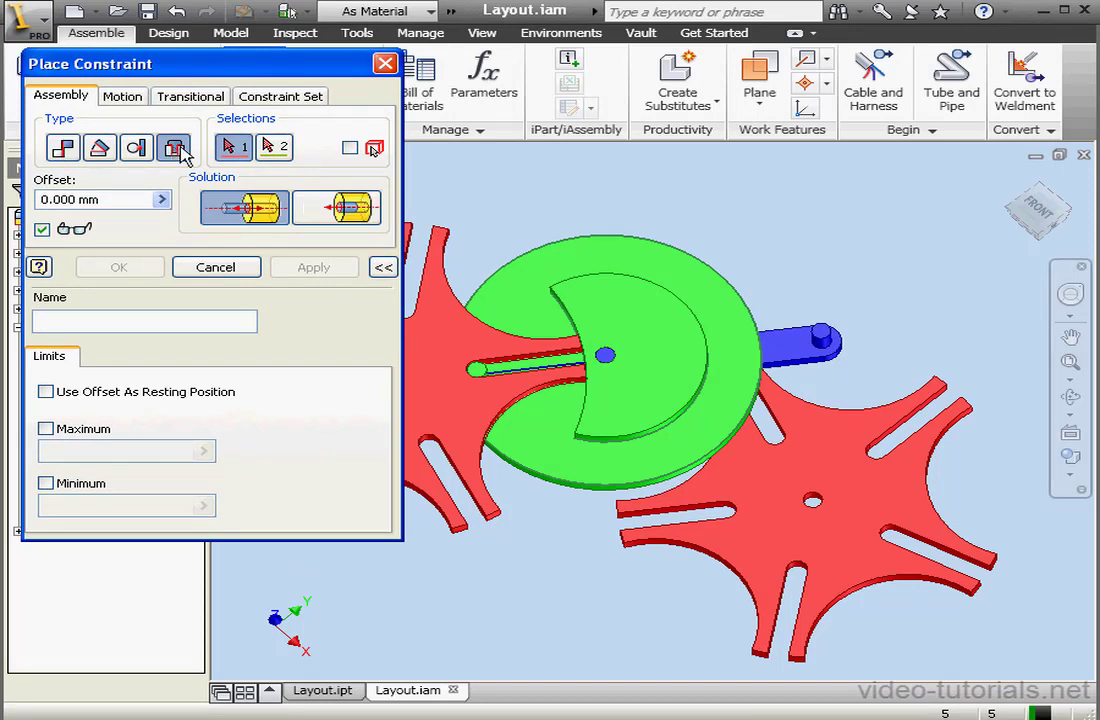
click(826, 511)
click(838, 333)
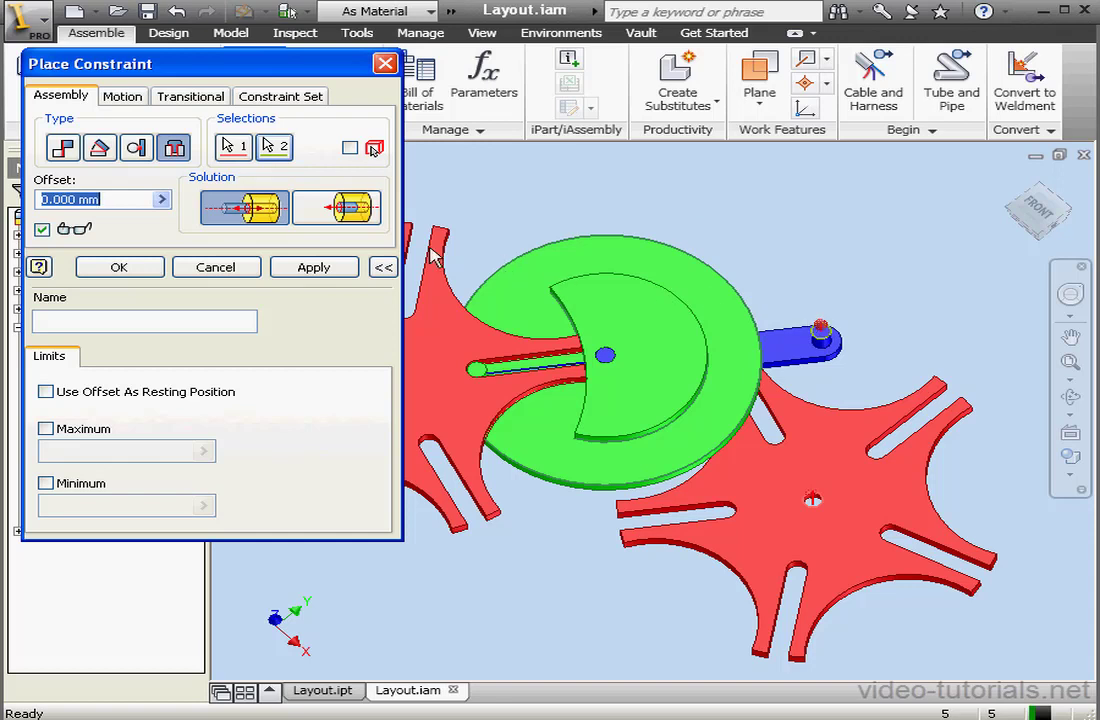
click(350, 208)
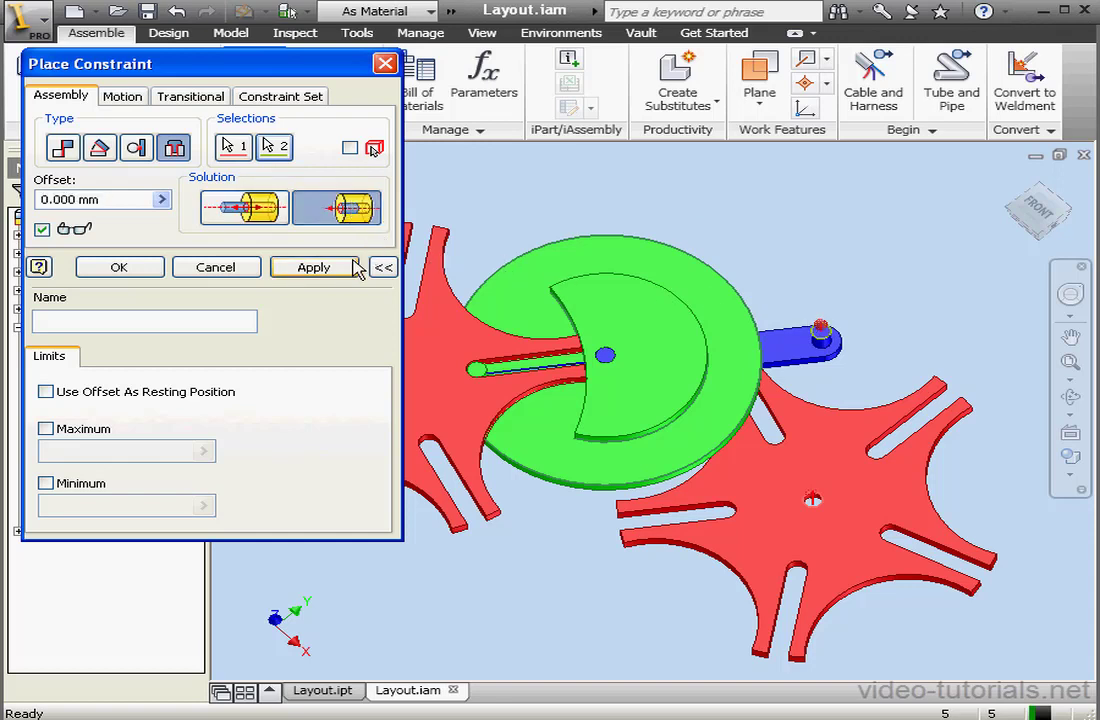
click(309, 266)
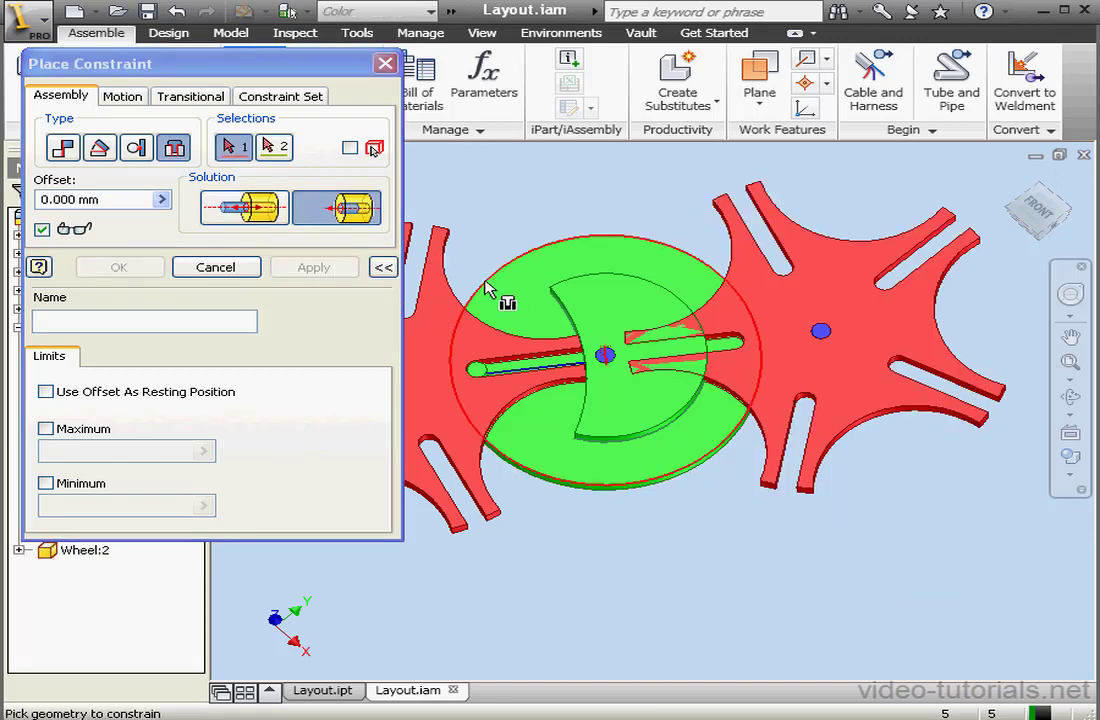
click(245, 268)
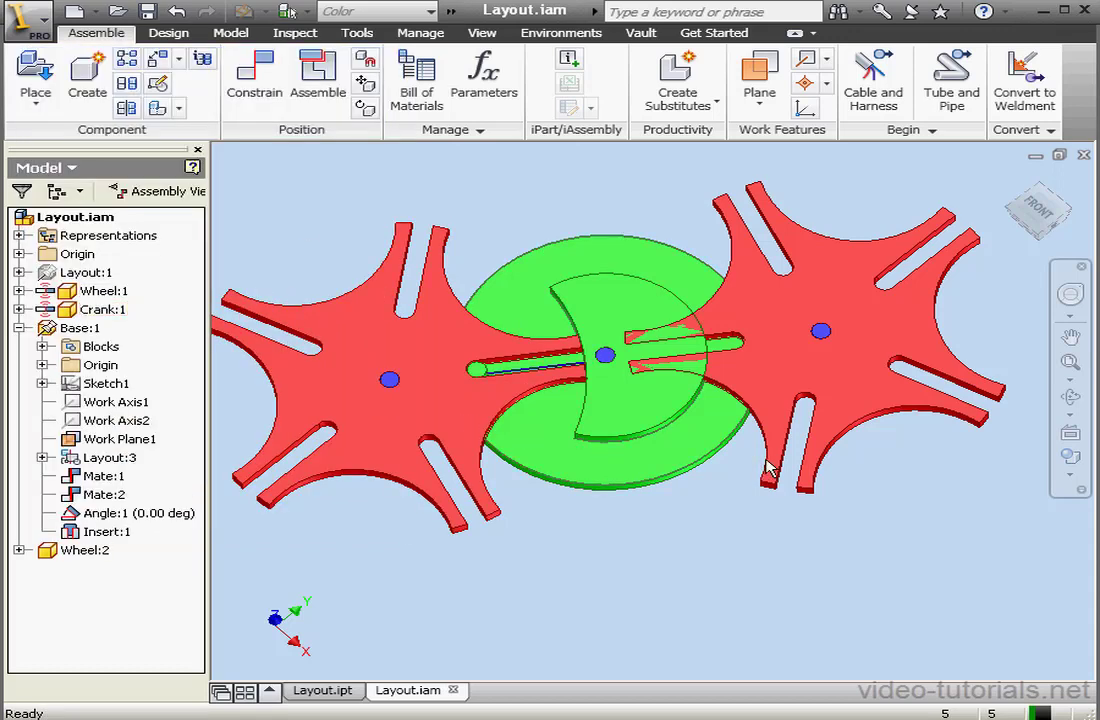
- Rotate the second Wheel about its pin until it clears the Crank's raised disc, and set its color to Black
drag(768, 463, 876, 462)
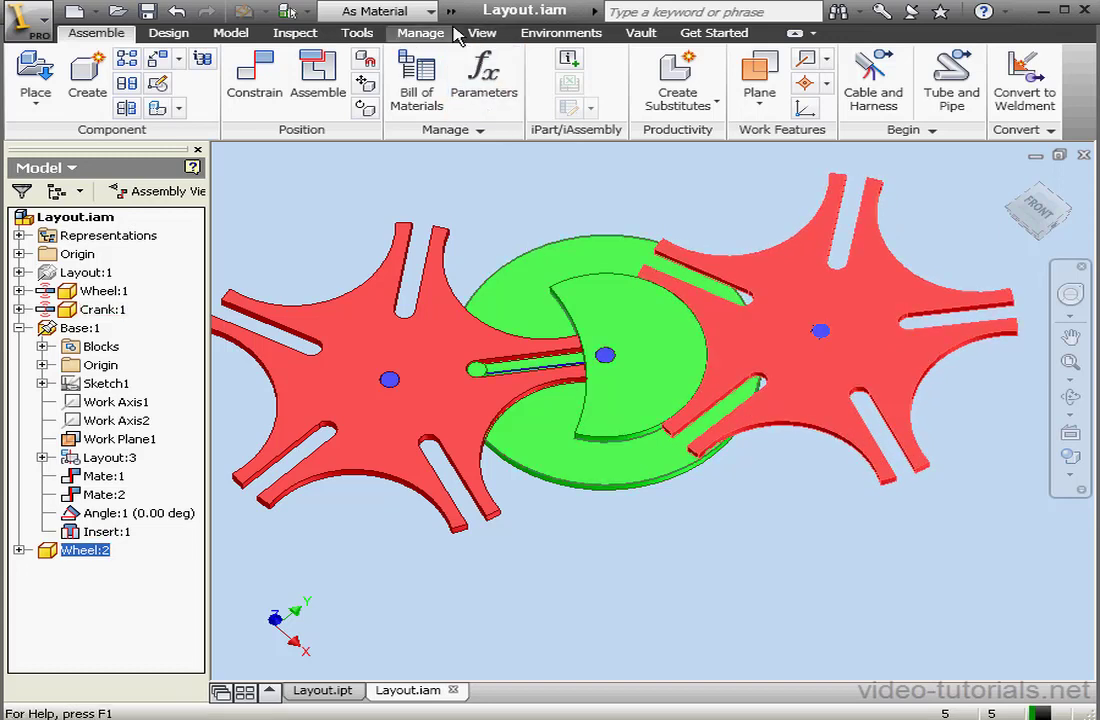
click(385, 11)
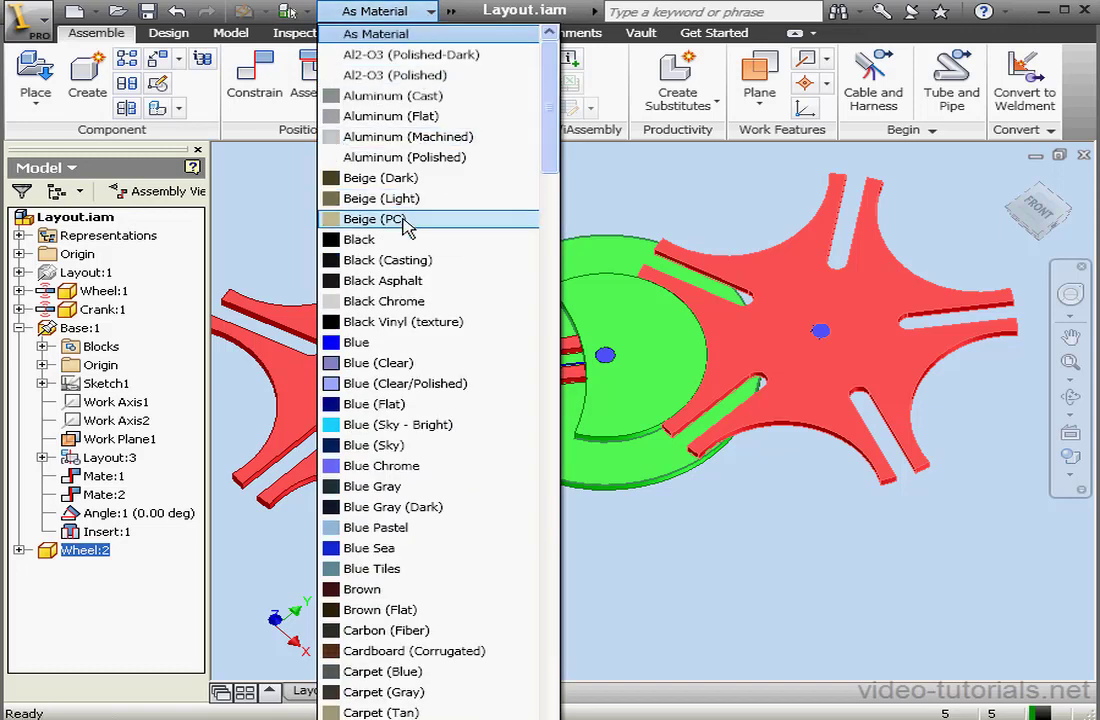
click(366, 241)
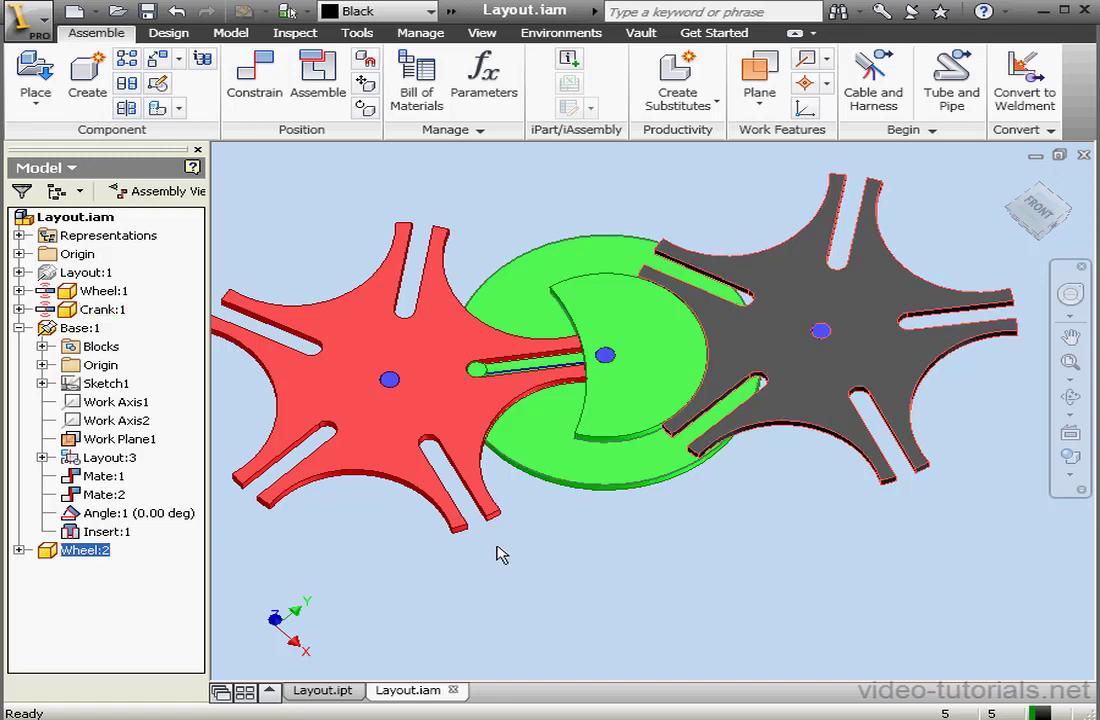
- Add the second Wheel to the contact set
right_click(90, 552)
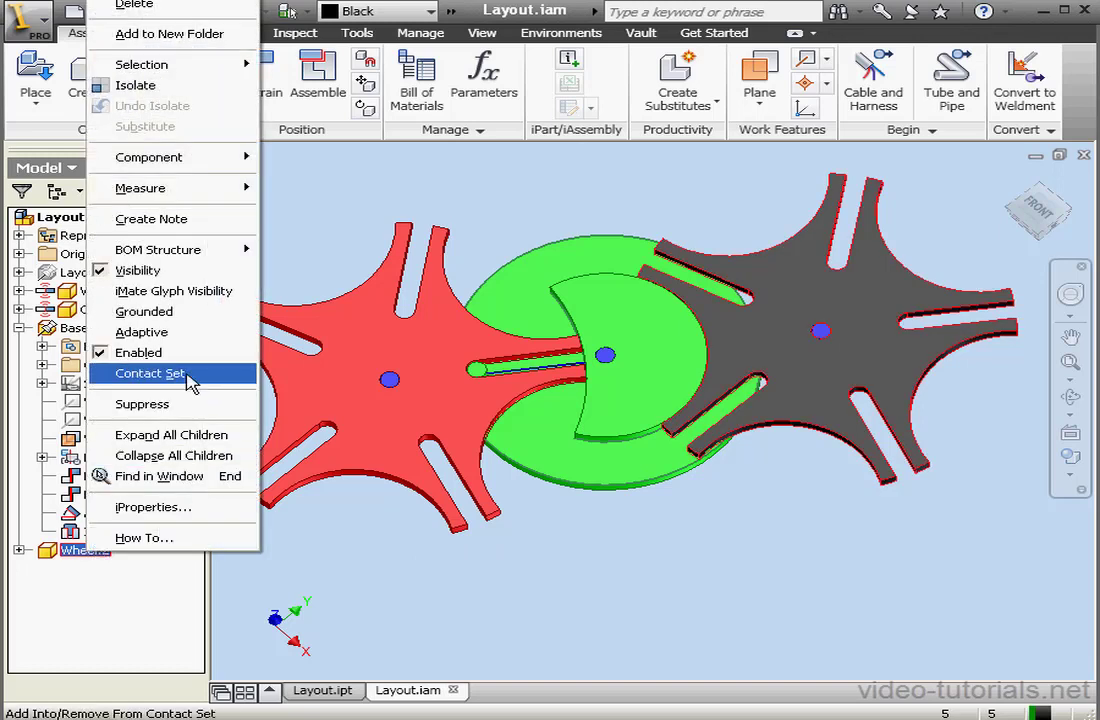
click(190, 373)
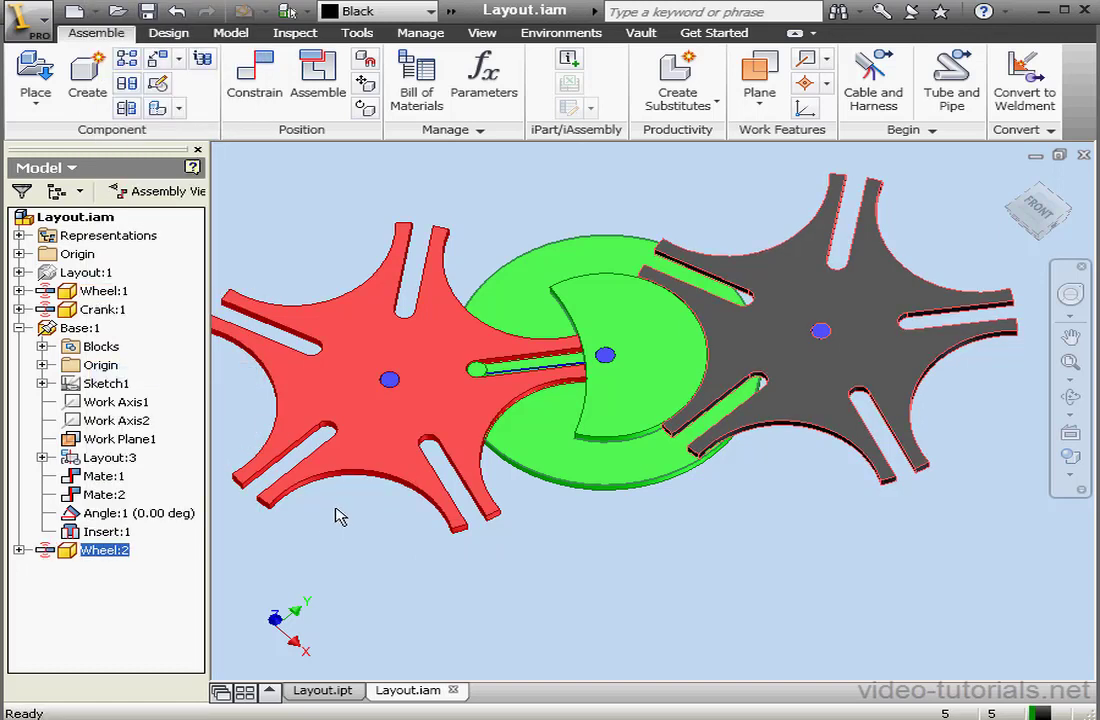
- Drive the Crank's angle constraint from 0 to 720 deg, forward and in reverse, to check the motion of both Wheels
right_click(113, 516)
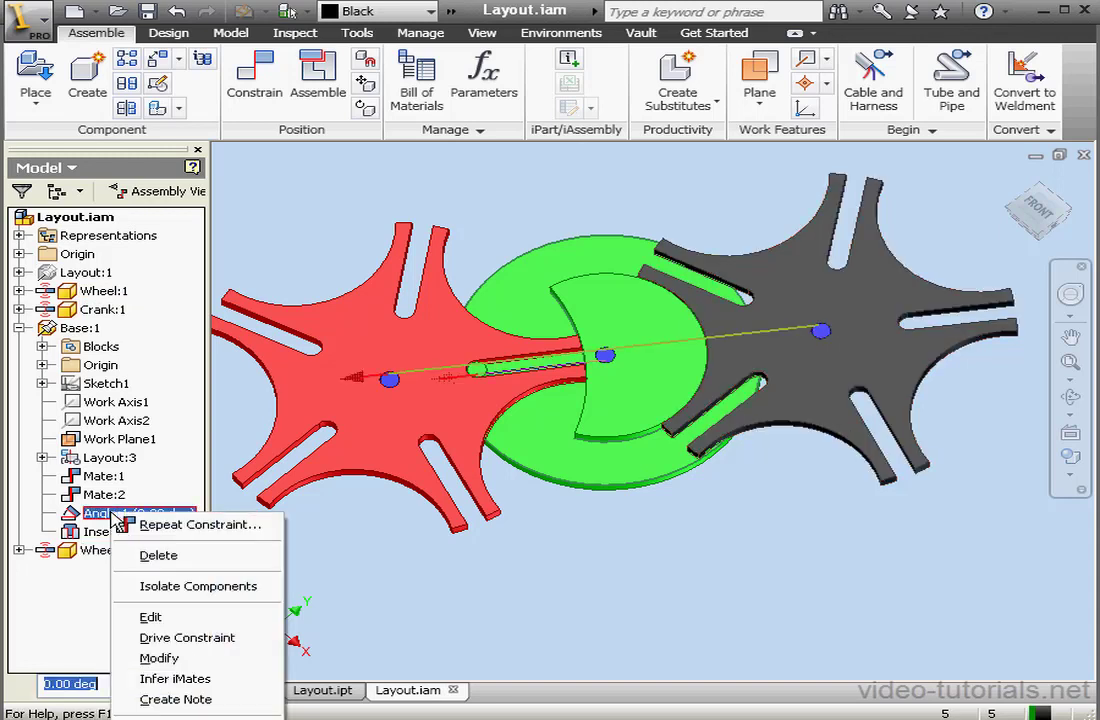
click(226, 640)
drag(260, 84, 257, 63)
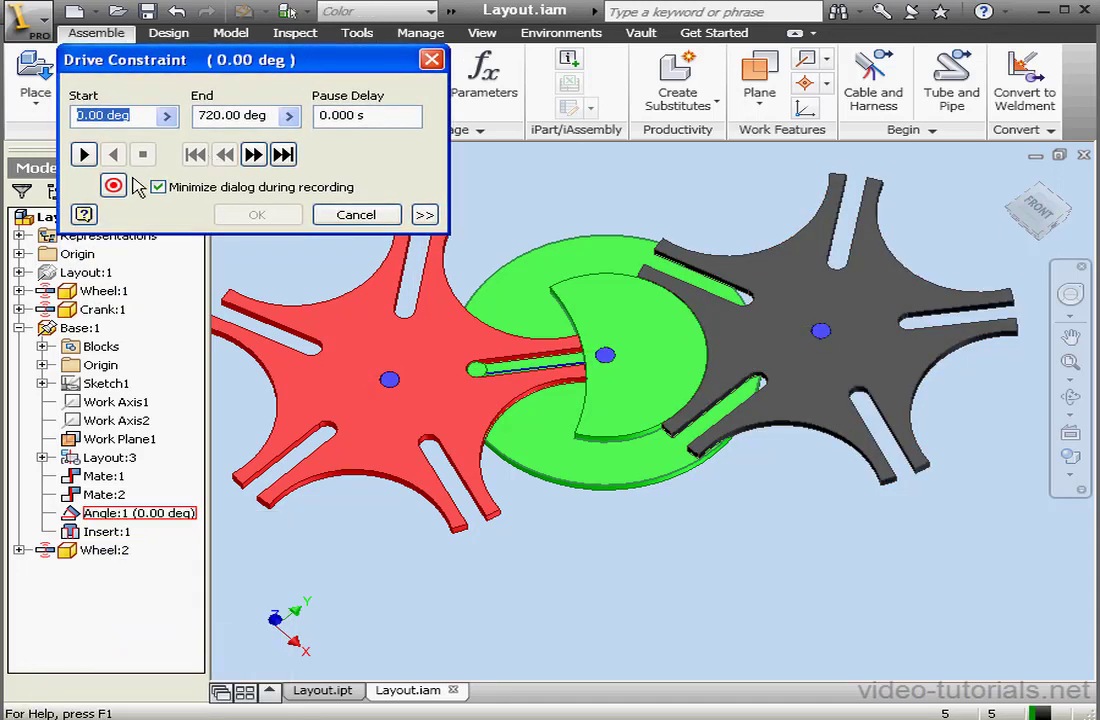
click(84, 154)
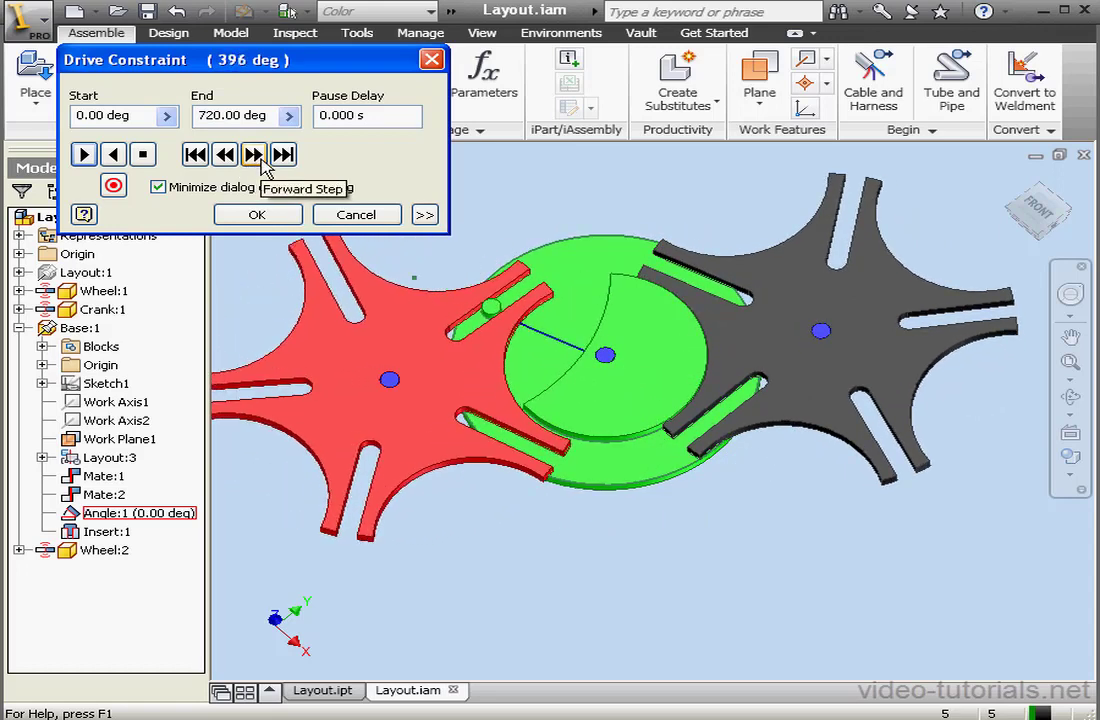
click(116, 153)
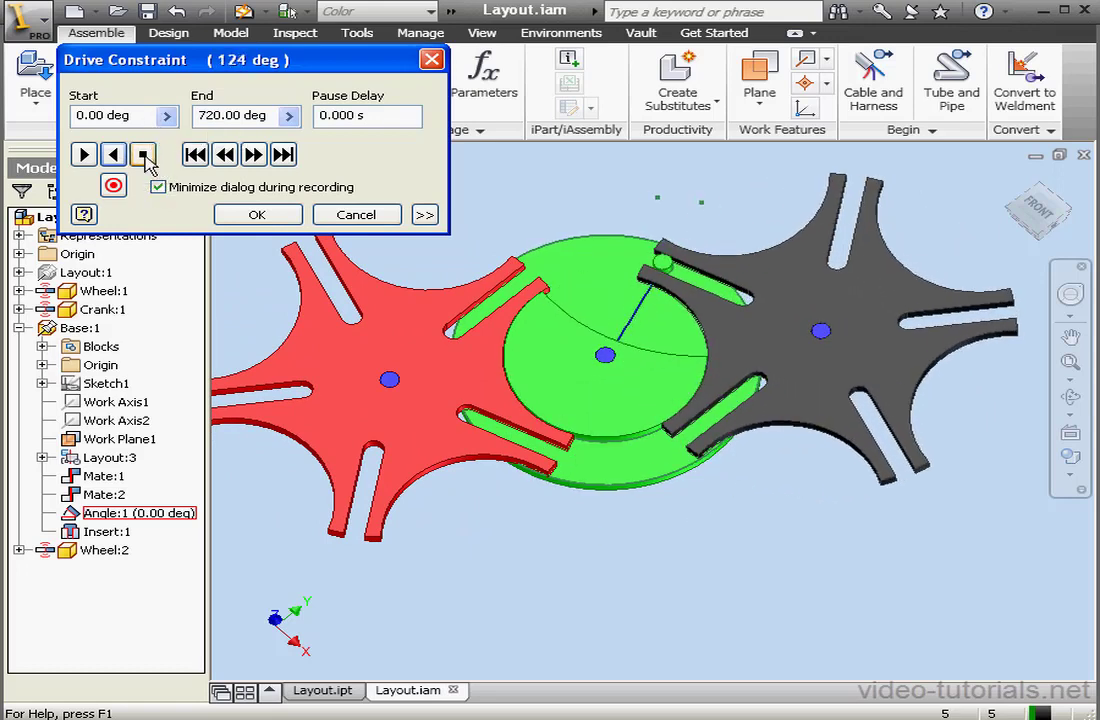
click(358, 216)
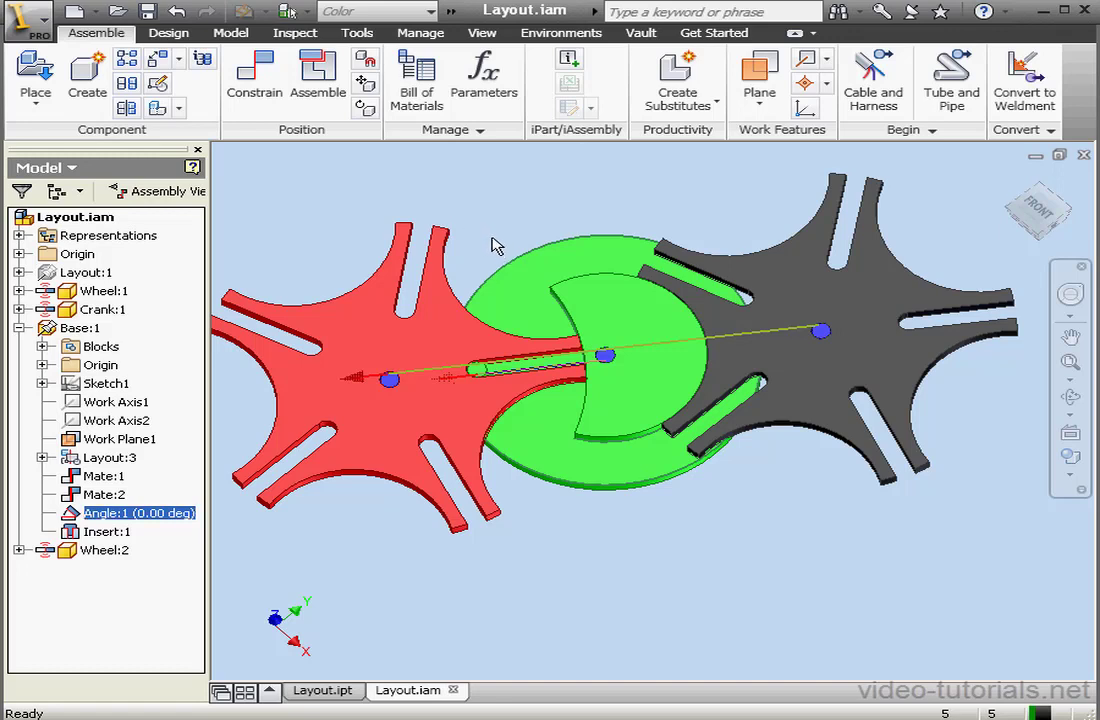
- Save Layout.iam together with its dependent Crank, Base, Wheel and Layout part files
click(148, 12)
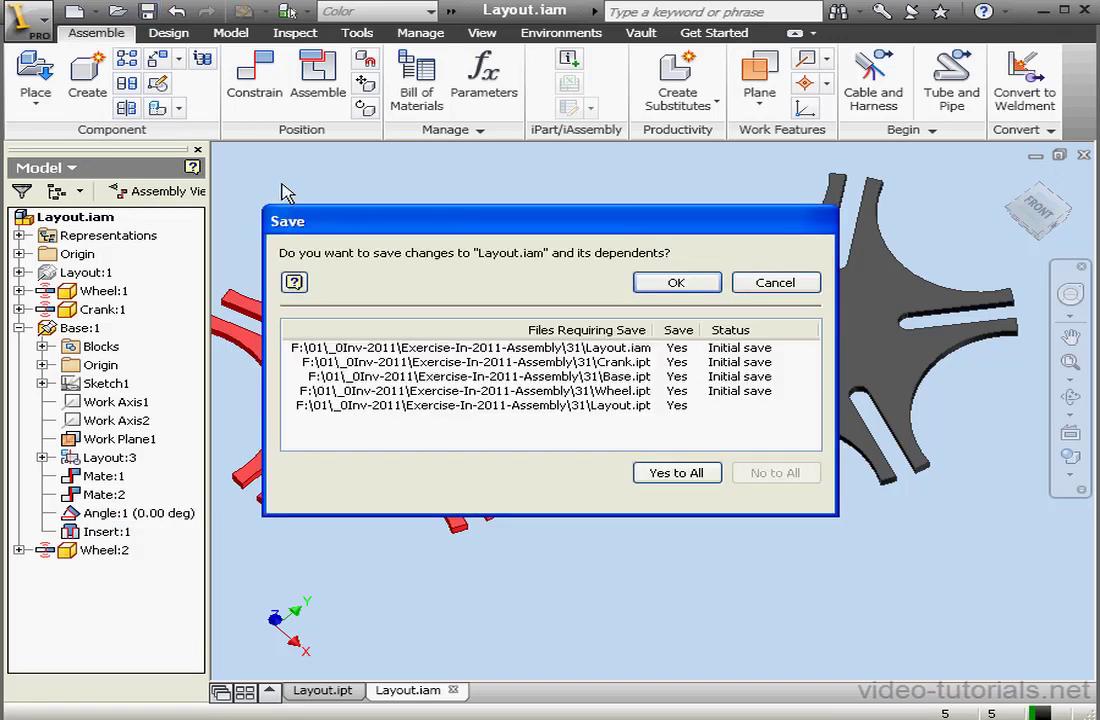
click(678, 283)
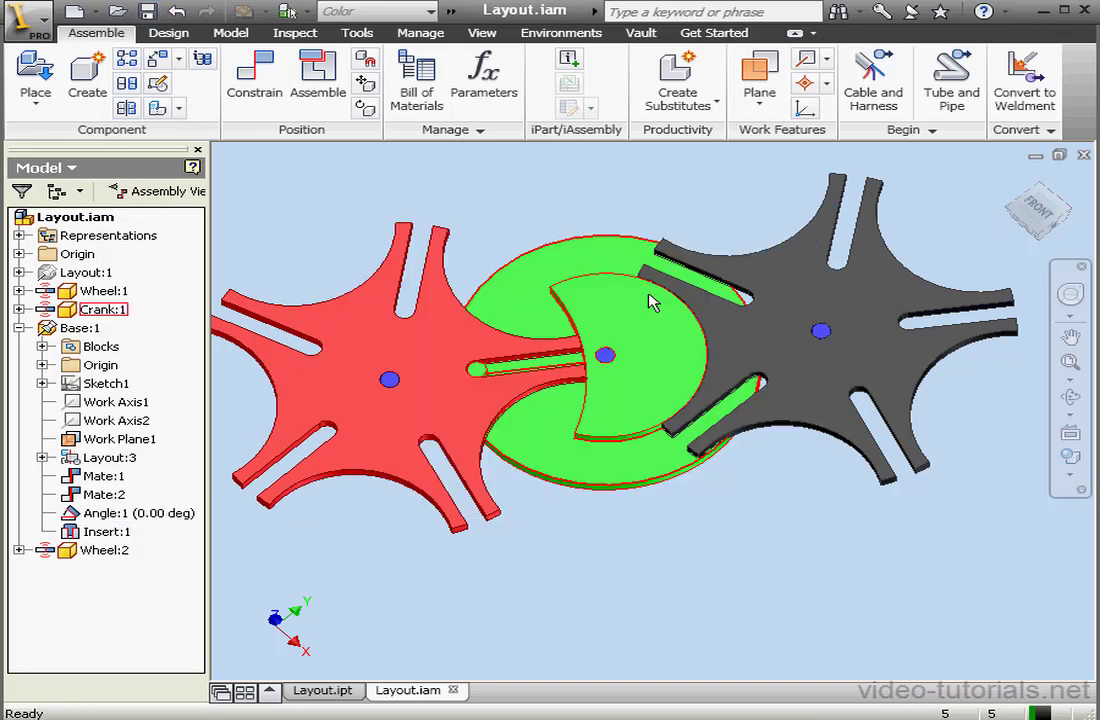